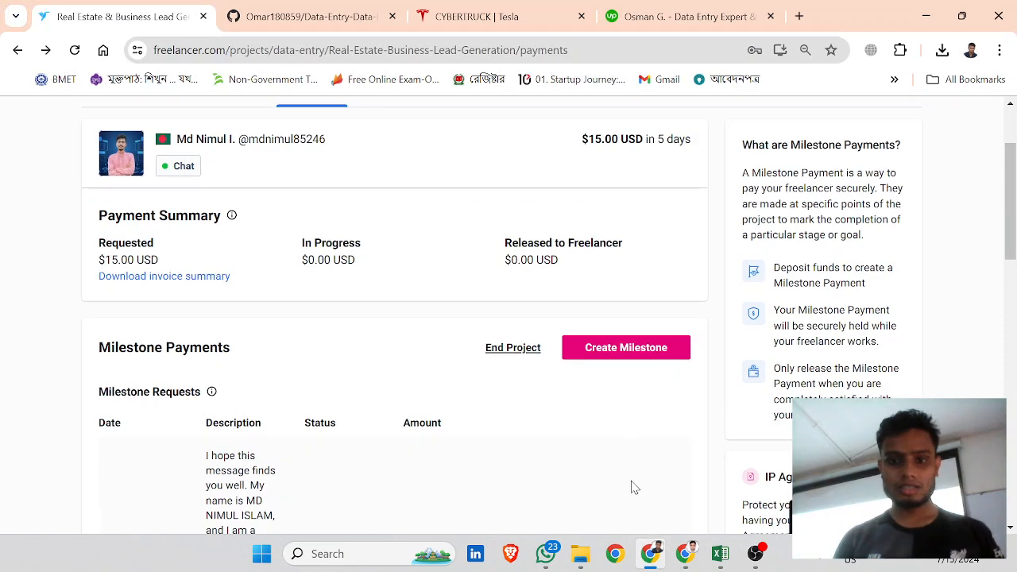
Switch to WhatsApp and open the Google Meet link posted in the ADVANCED COURSE DATA ENTRY & DATA PROCESSING group chat.
click(685, 553)
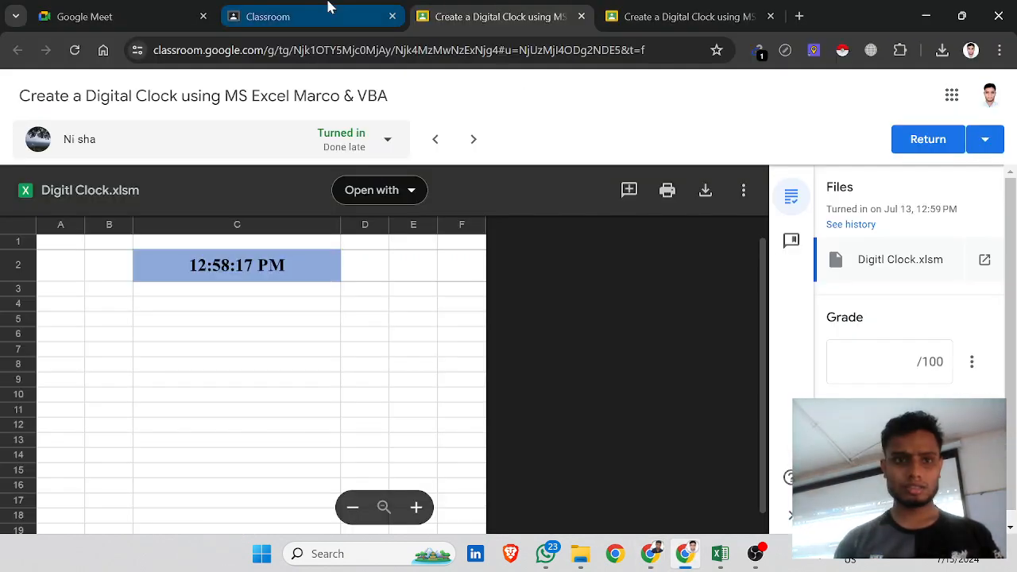
click(195, 9)
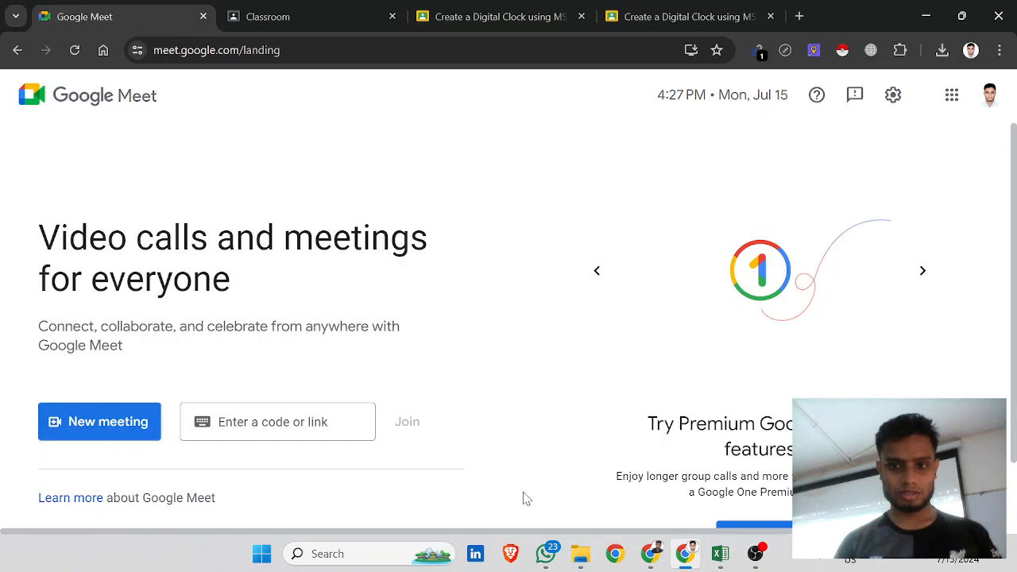
click(556, 560)
click(556, 563)
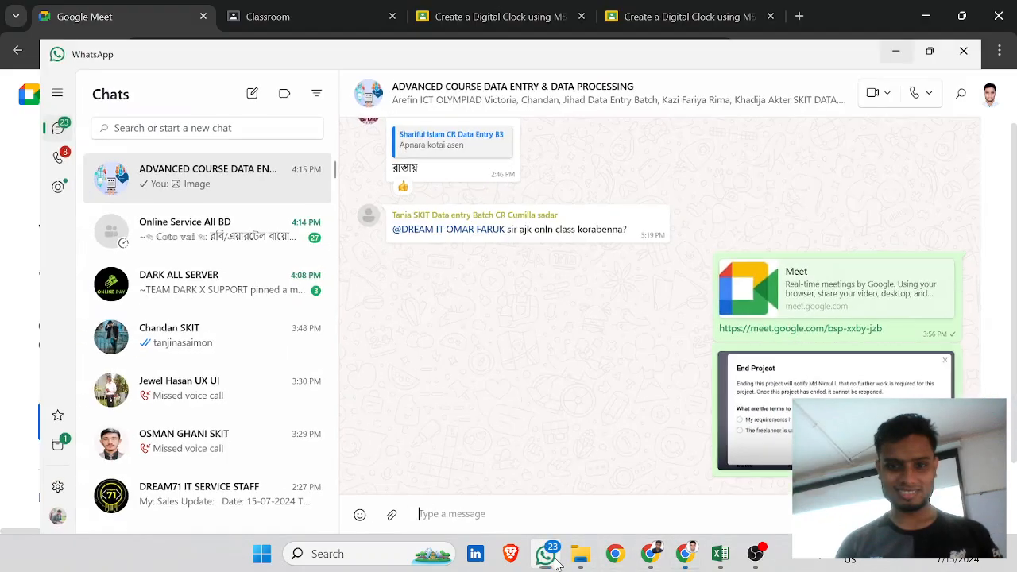
click(540, 550)
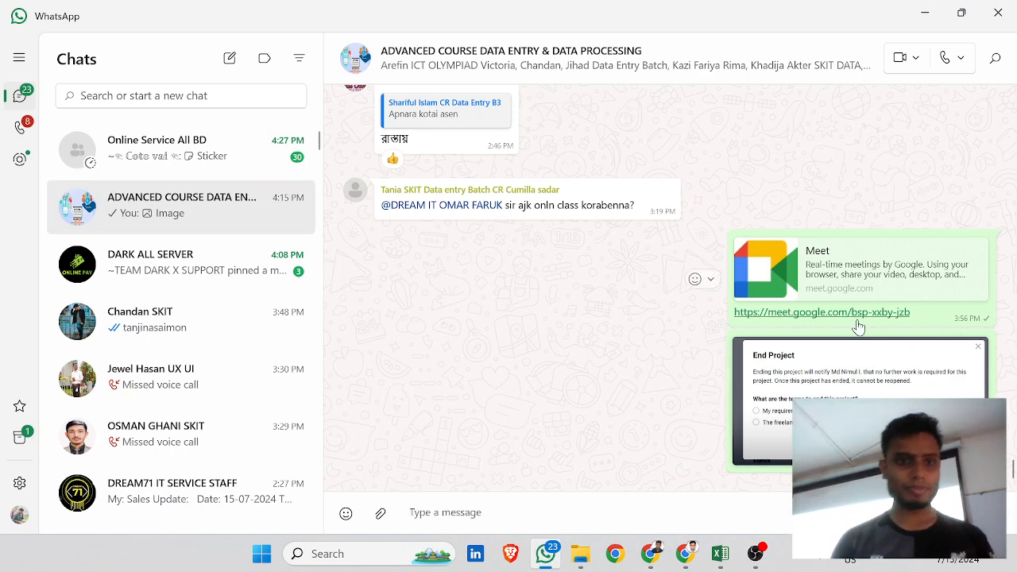
click(858, 314)
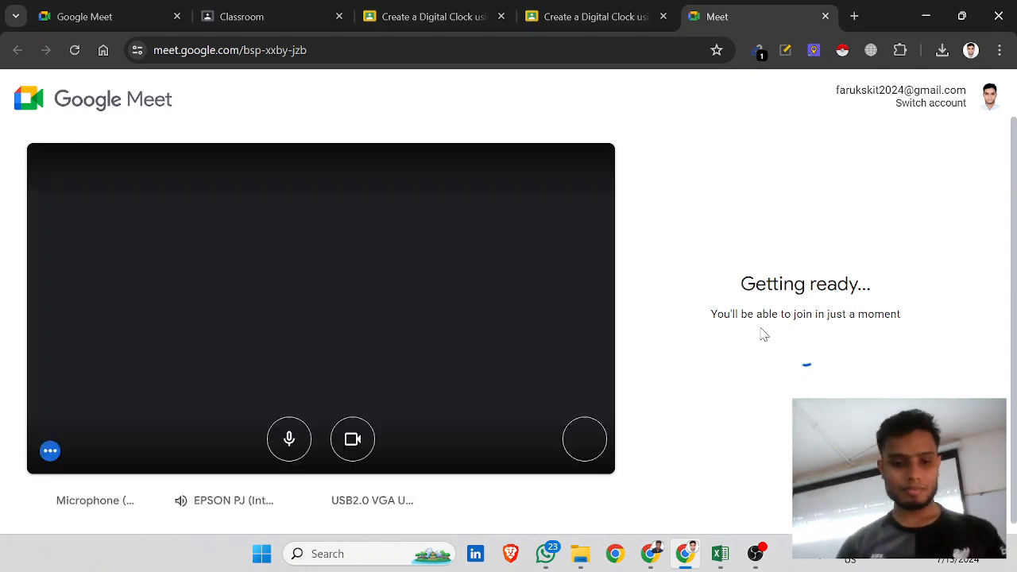
Turn off the microphone and camera and join the Google Meet call.
click(310, 442)
click(355, 459)
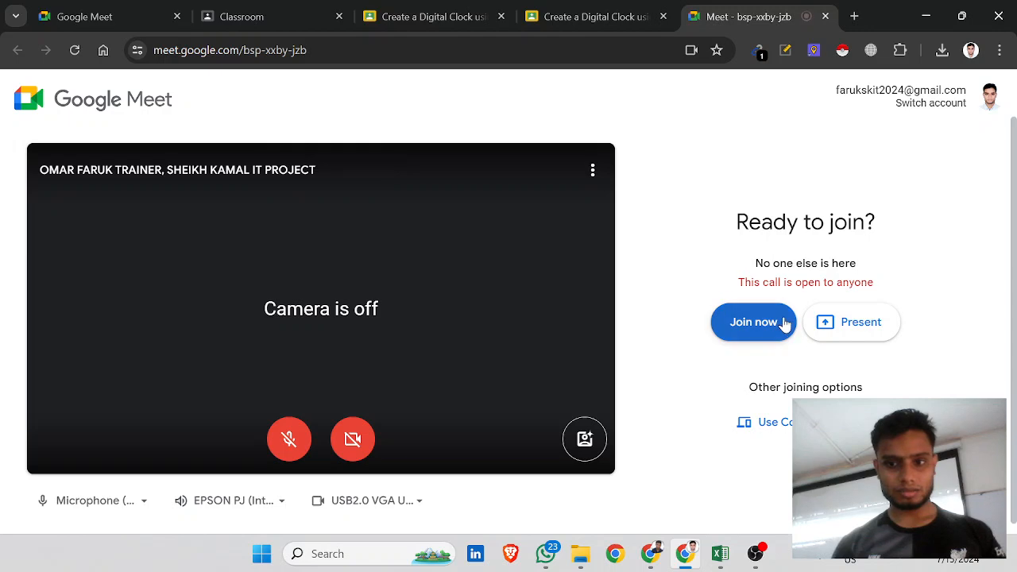
click(753, 321)
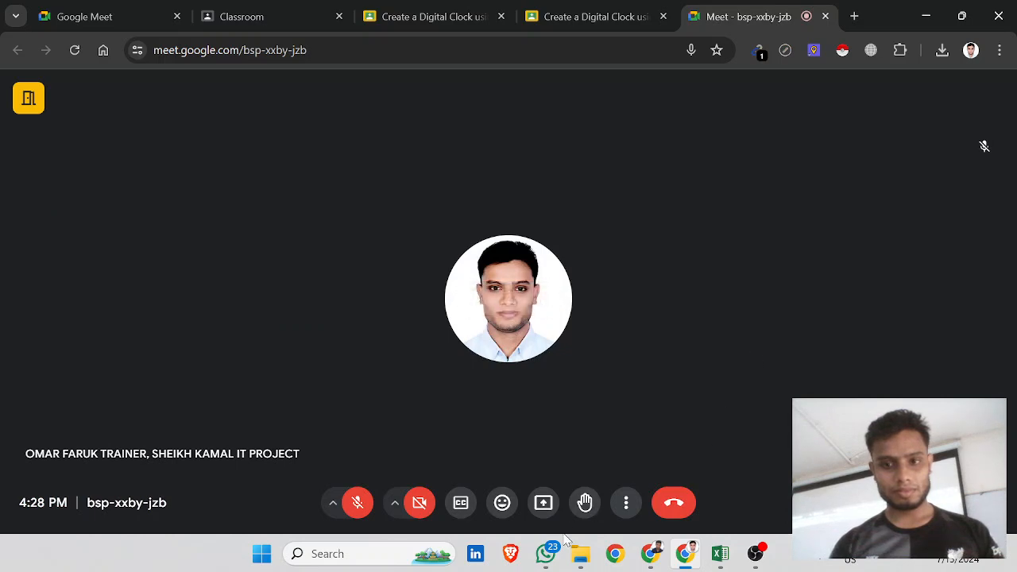
Send the message "class join houn online a" to the course group chat in WhatsApp and minimize the chat window.
click(544, 554)
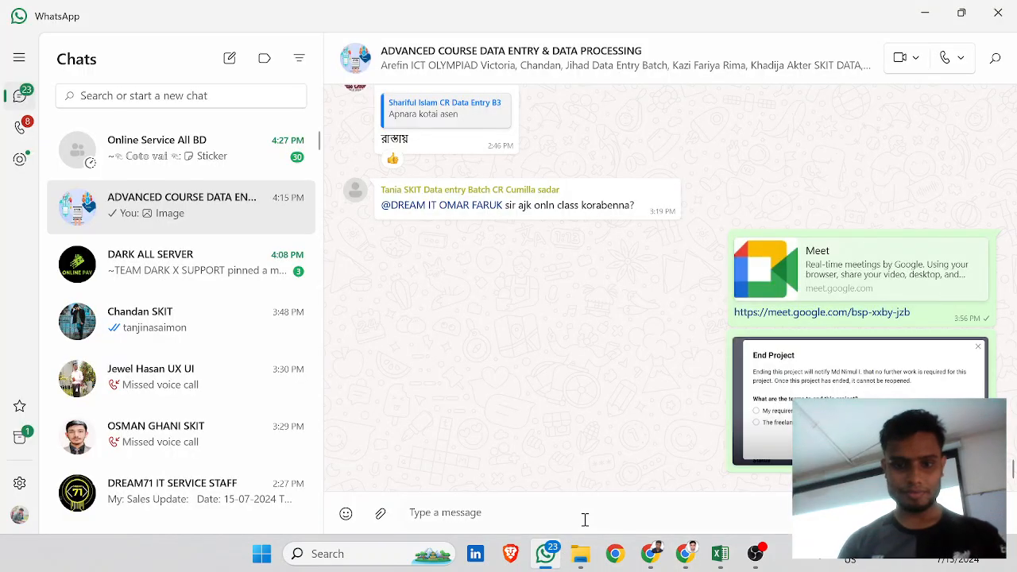
text(class  join houn on)
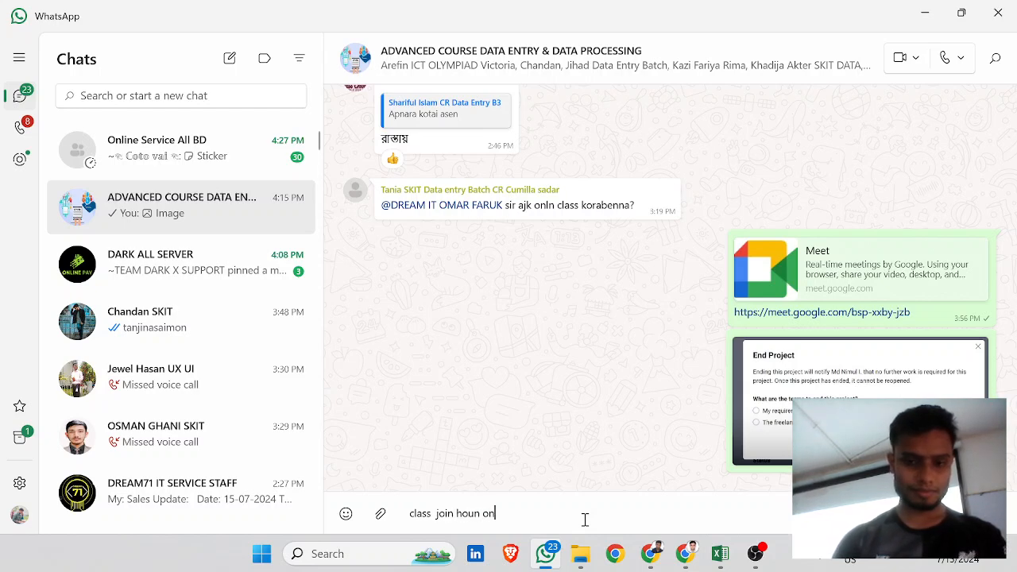
text(line a)
key(Return)
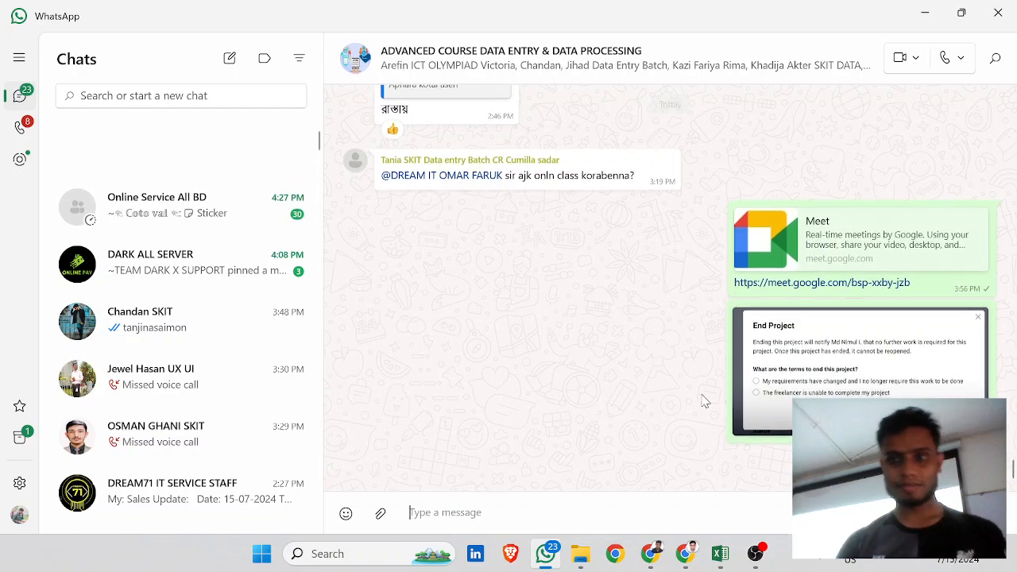
click(925, 16)
Switch to Wildcard_Vlookup.xlsx in Excel and copy DAATAR CONSULTANTS OPC PRIVATE LIMITED from the company list into the first lookup's company name cell, E6.
click(721, 556)
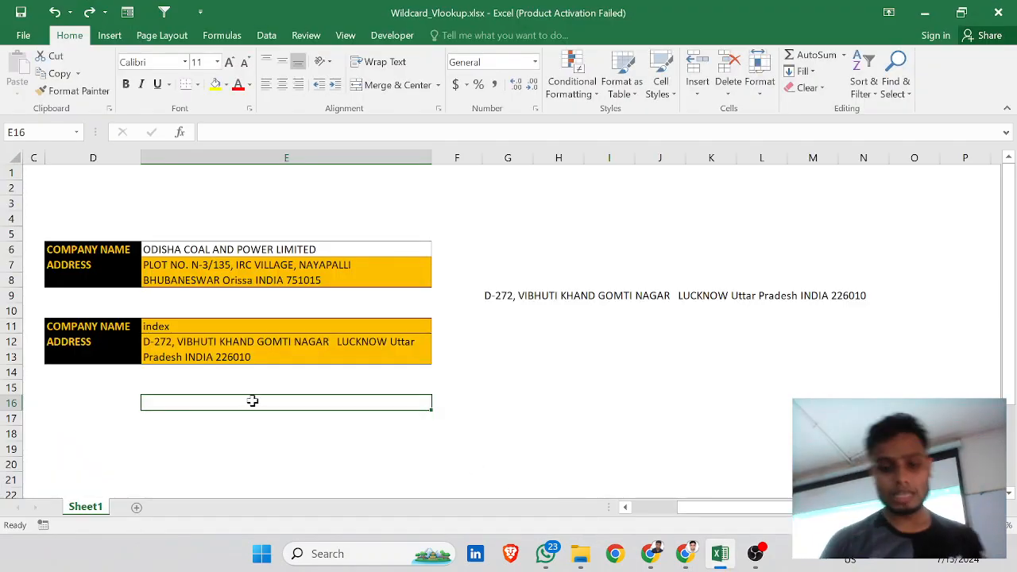
key(Left)
key(Left)
key(Left)
key(Left)
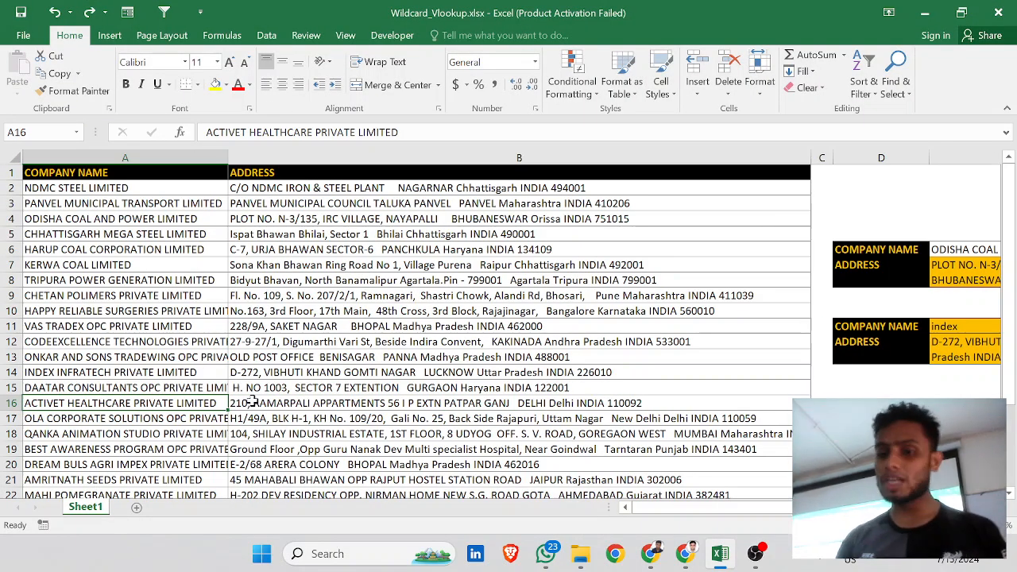
key(Up)
key(Up)
click(956, 250)
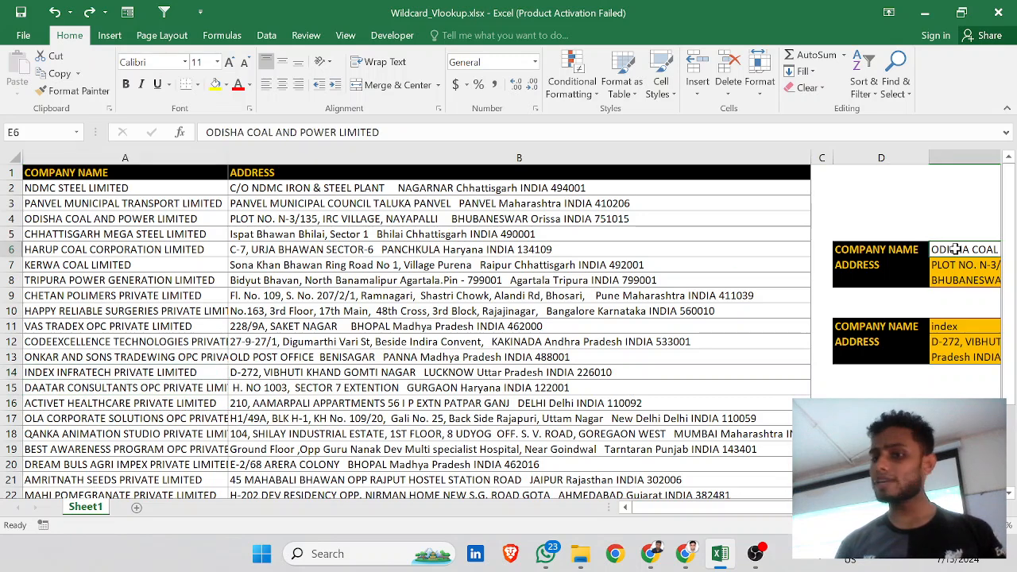
click(97, 385)
key(ctrl+c)
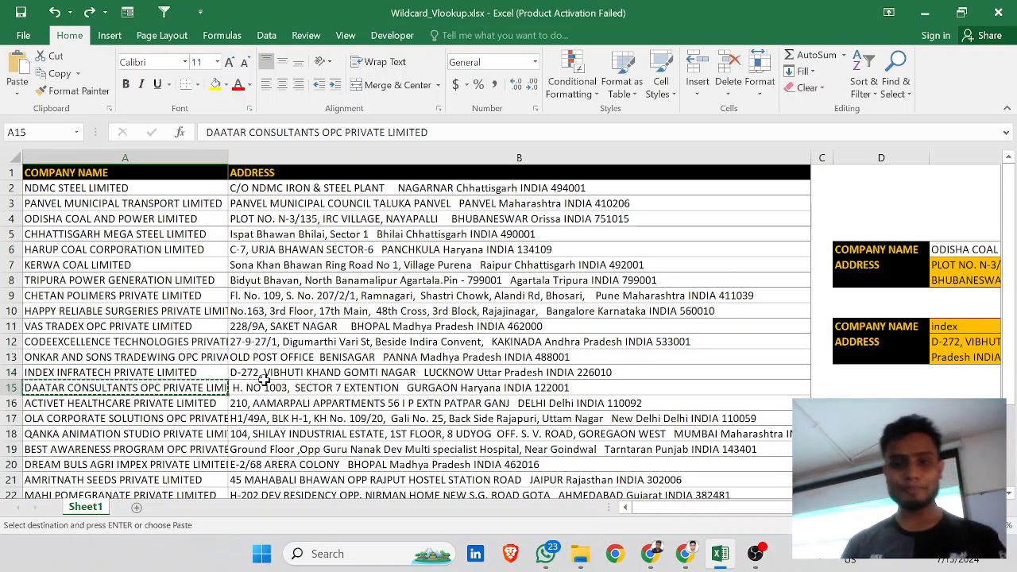
click(976, 250)
key(Right)
click(398, 249)
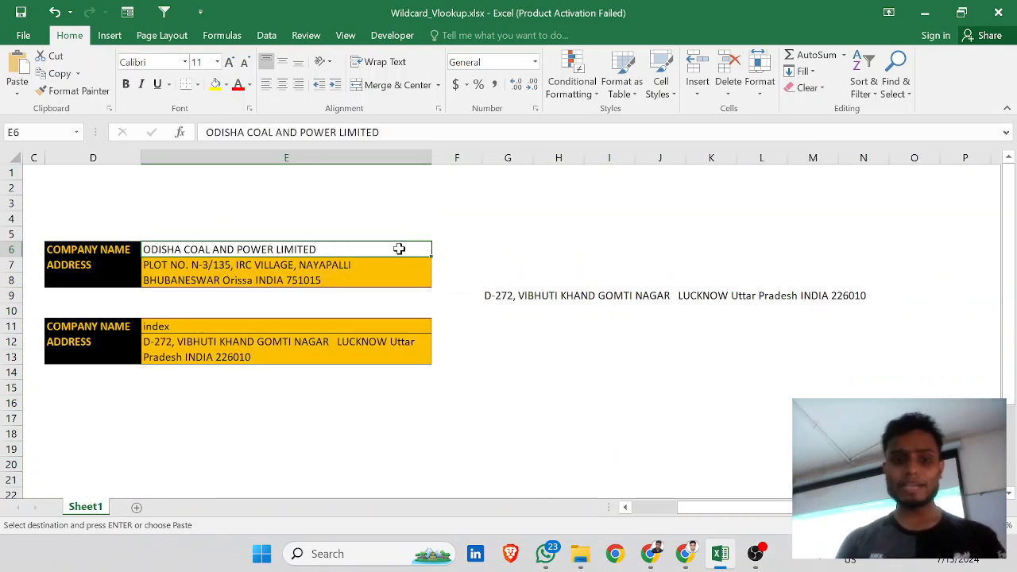
key(ctrl+v)
click(341, 281)
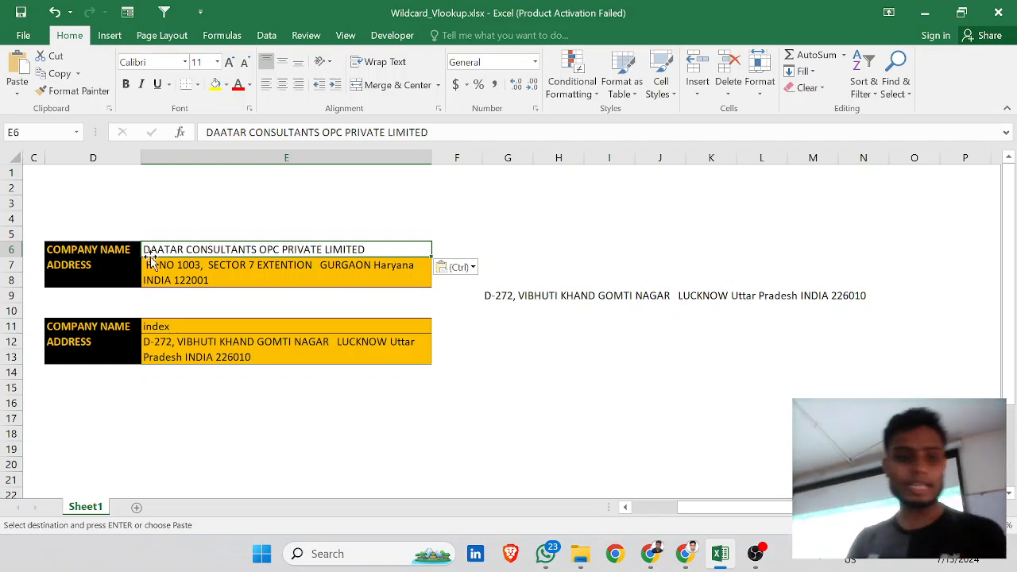
Copy only the word DAATAR from the company name in E6 into the second lookup's company name cell, E11.
double_click(186, 249)
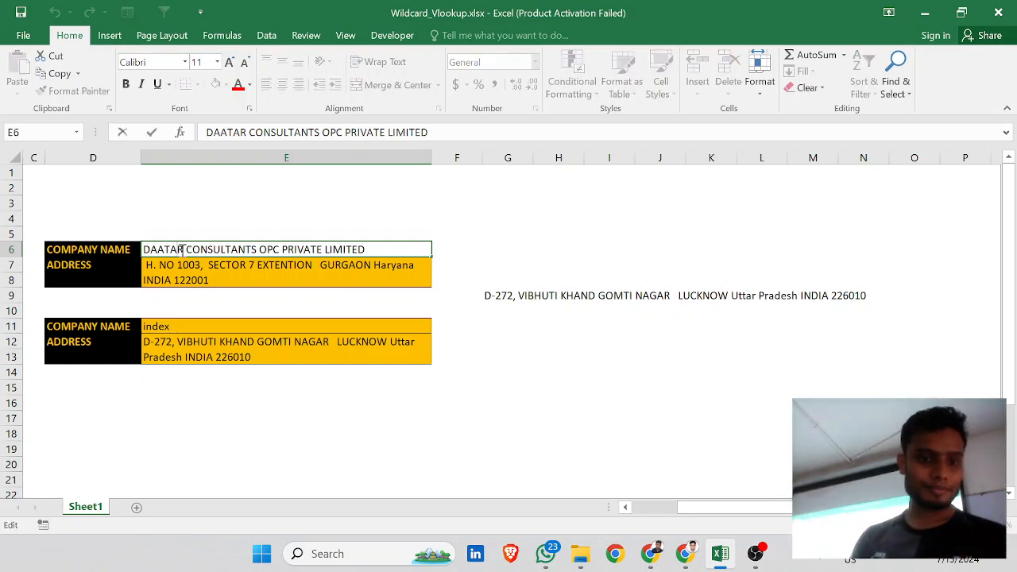
drag(181, 250, 143, 249)
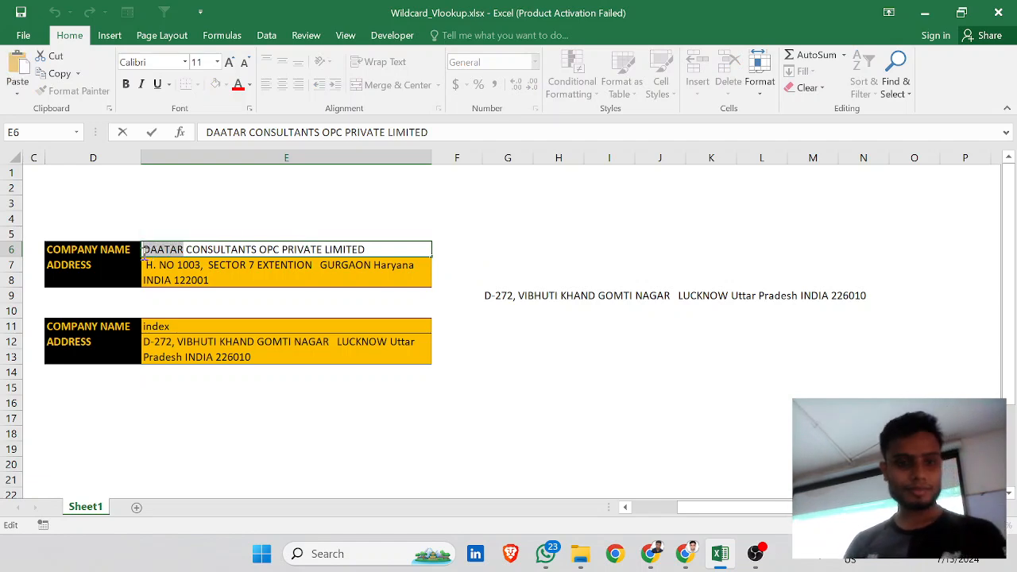
key(ctrl+c)
click(223, 327)
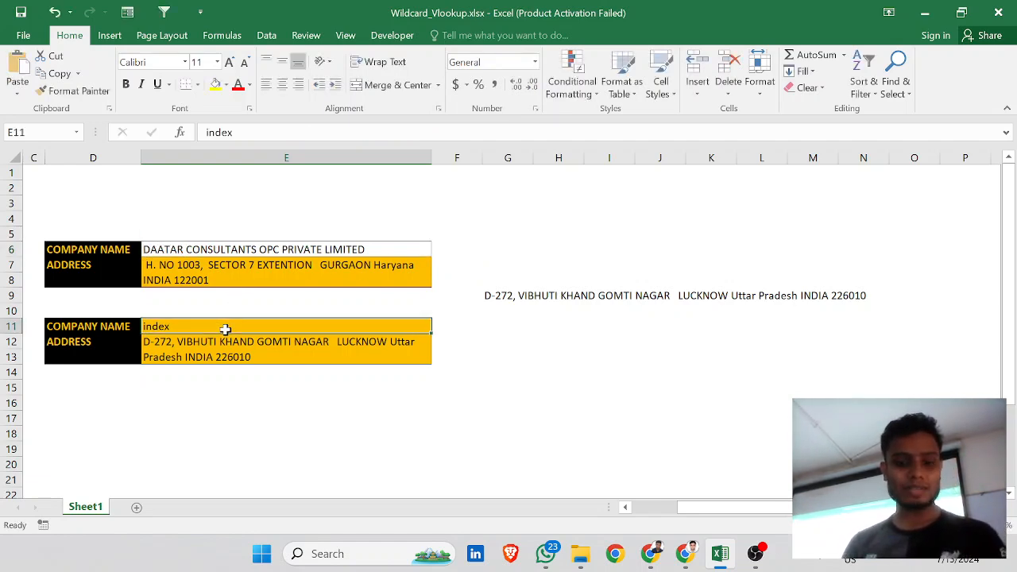
key(ctrl+v)
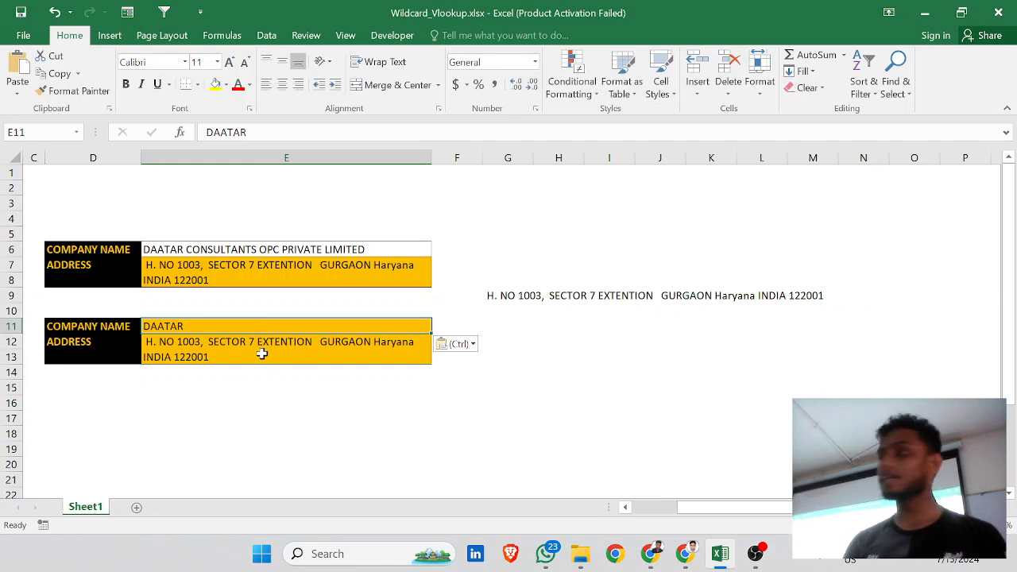
Test the wildcard lookup by entering "opc" as the company name in E11 and extending it to "opc private".
key(BackSpace)
text(opc)
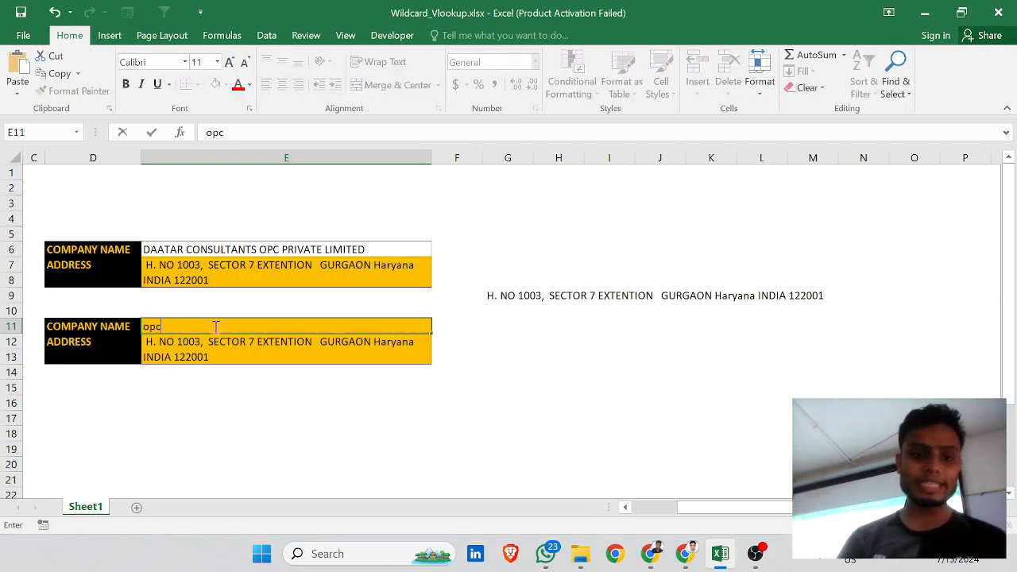
key(Return)
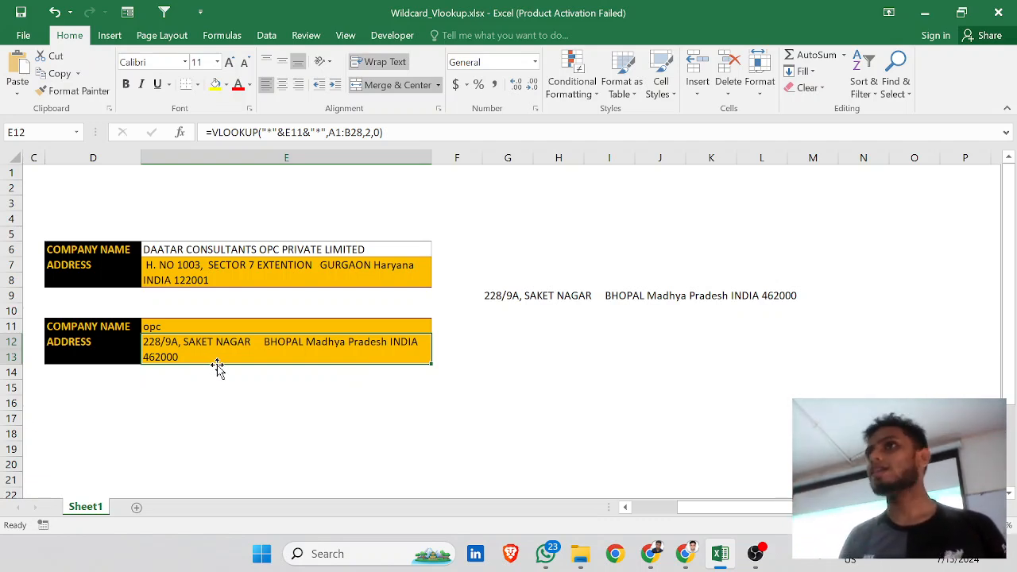
double_click(232, 325)
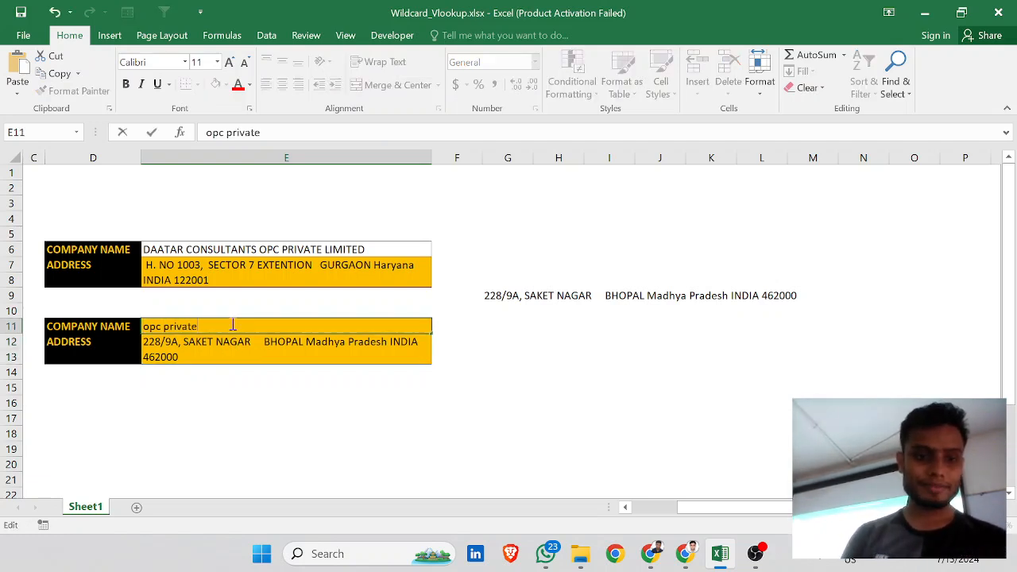
key(Return)
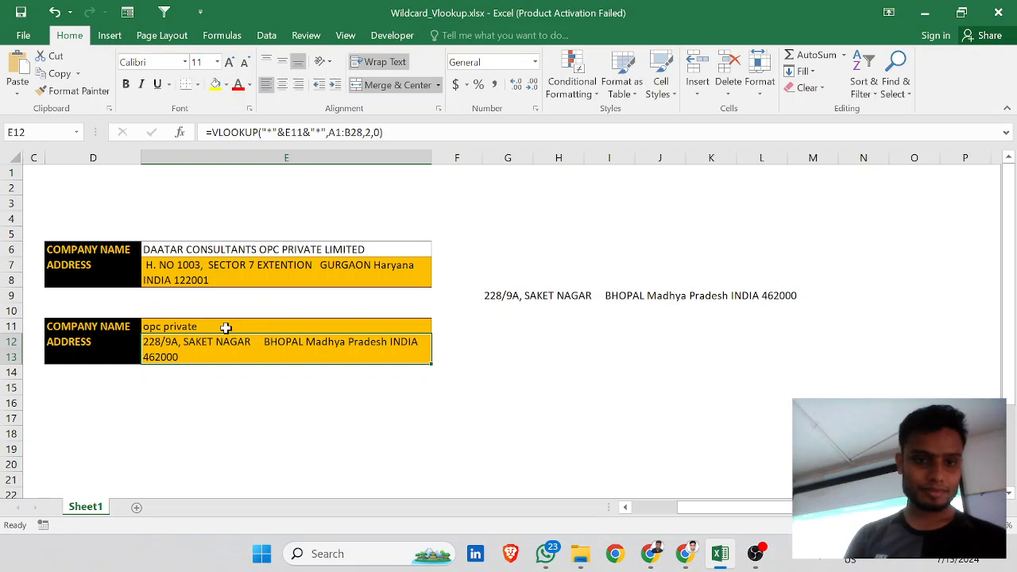
Add "dattar" before the existing text in E11 so the company name reads "dattar opc private".
double_click(229, 324)
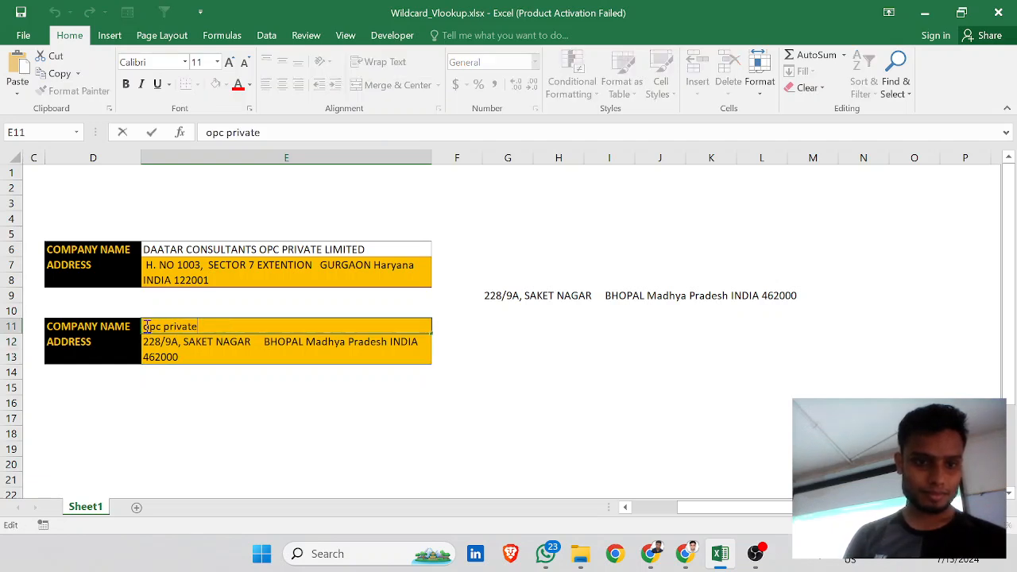
text(da)
text(atar)
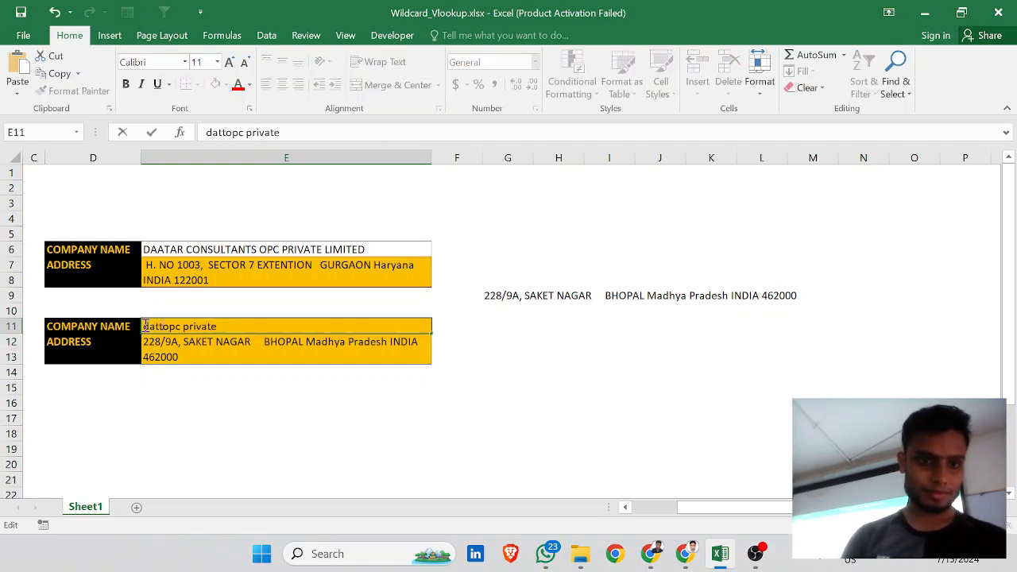
key(Return)
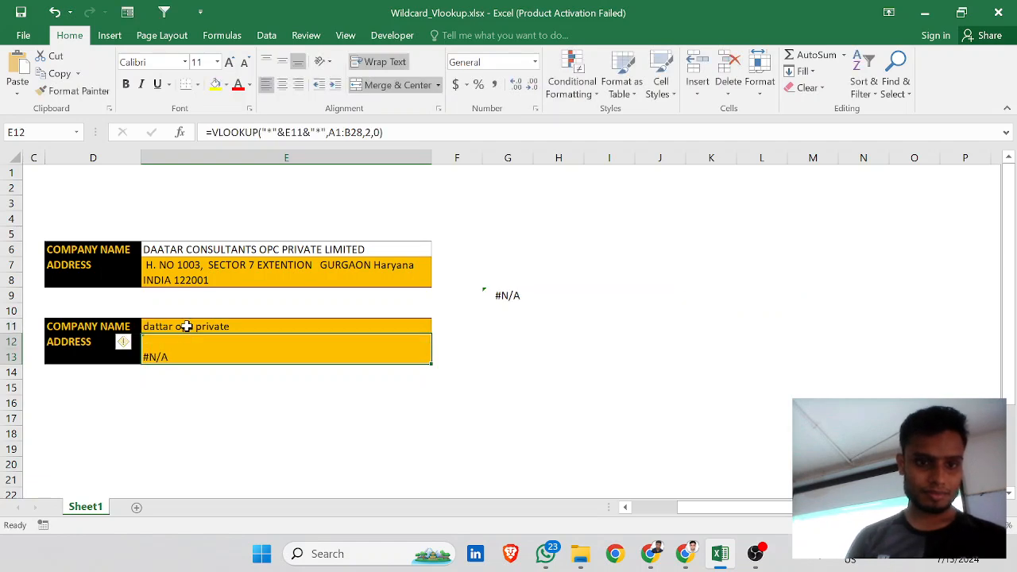
Shorten the company name in E11 to "dattar".
double_click(229, 327)
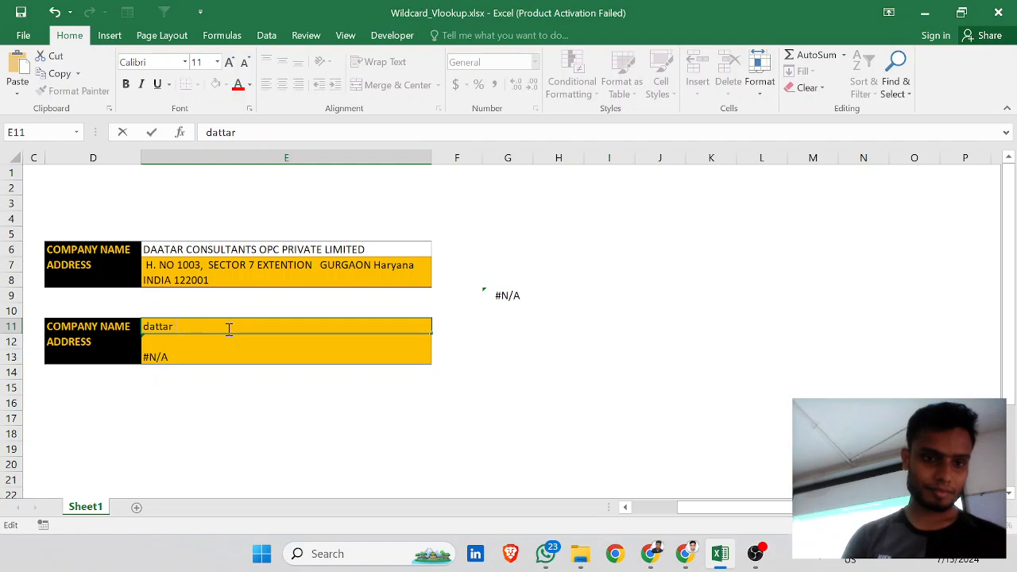
key(Return)
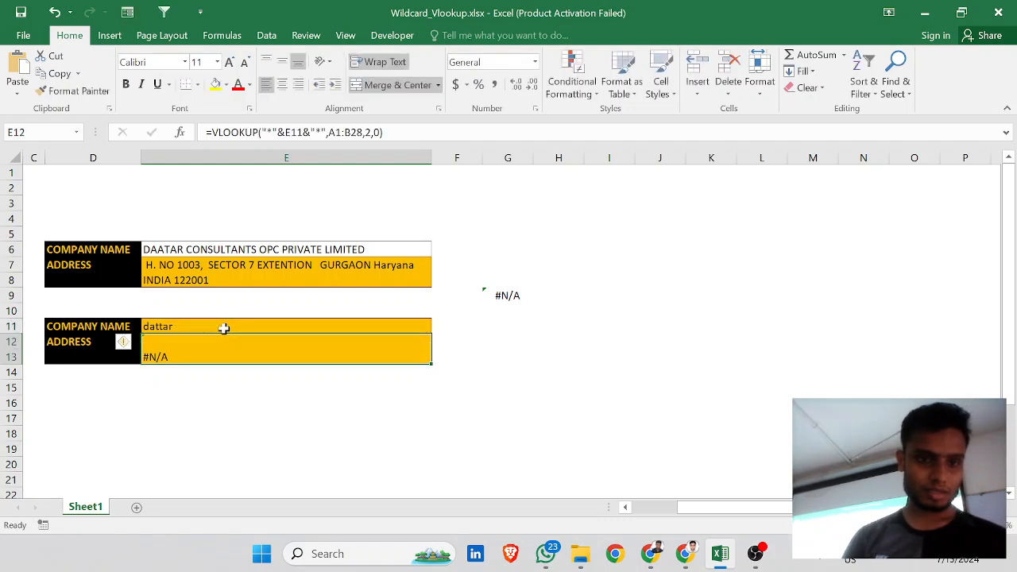
double_click(224, 327)
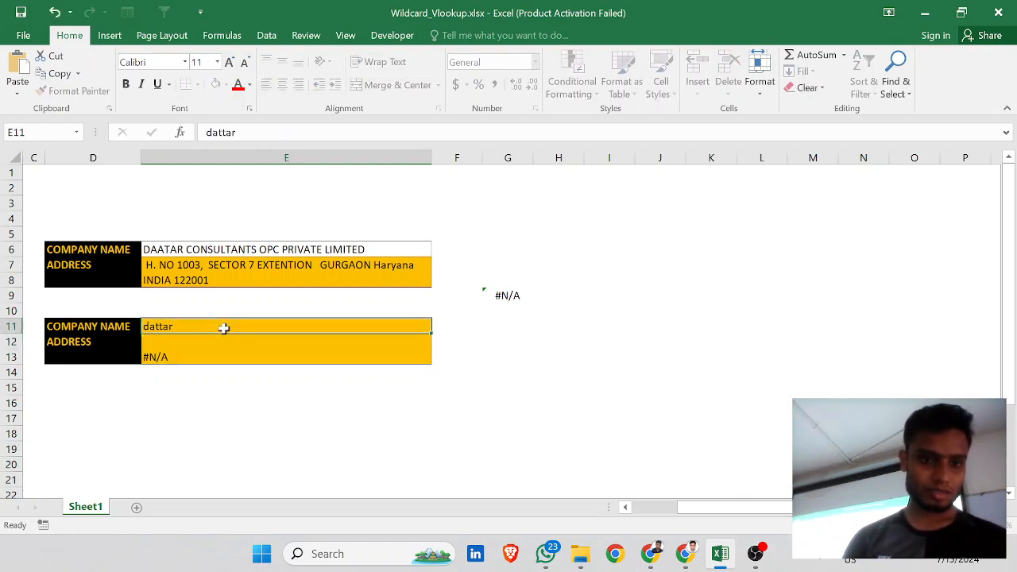
key(Return)
Replace the company name in E11 with "DATTAR" in capital letters.
click(225, 327)
double_click(225, 327)
key(BackSpace)
key(BackSpace)
key(BackSpace)
key(BackSpace)
key(BackSpace)
key(BackSpace)
text(DATTAR)
key(Return)
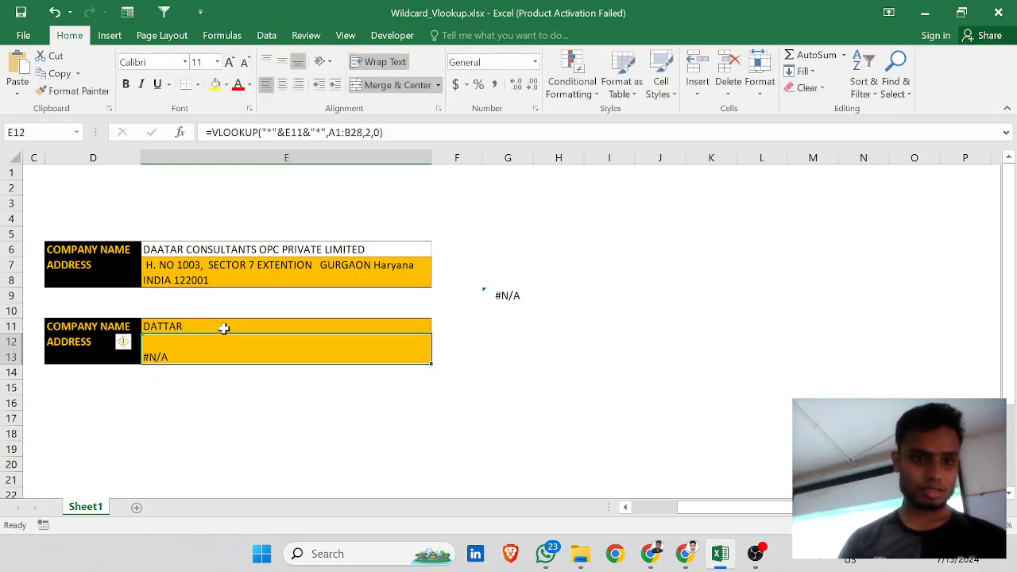
Recheck the second lookup's company name in E11 and its VLOOKUP formula in E12.
click(224, 328)
double_click(226, 328)
click(247, 359)
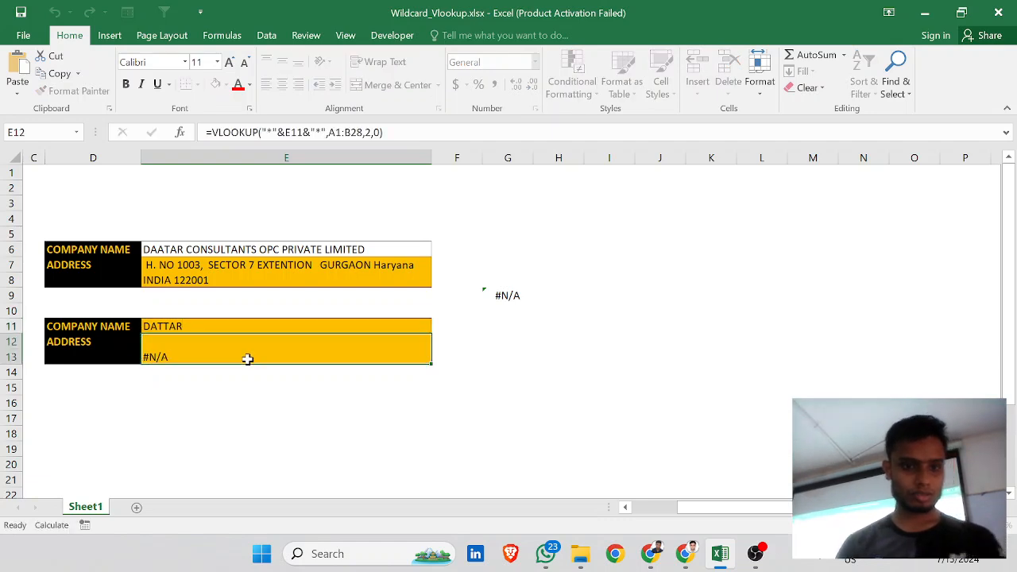
double_click(248, 358)
key(Return)
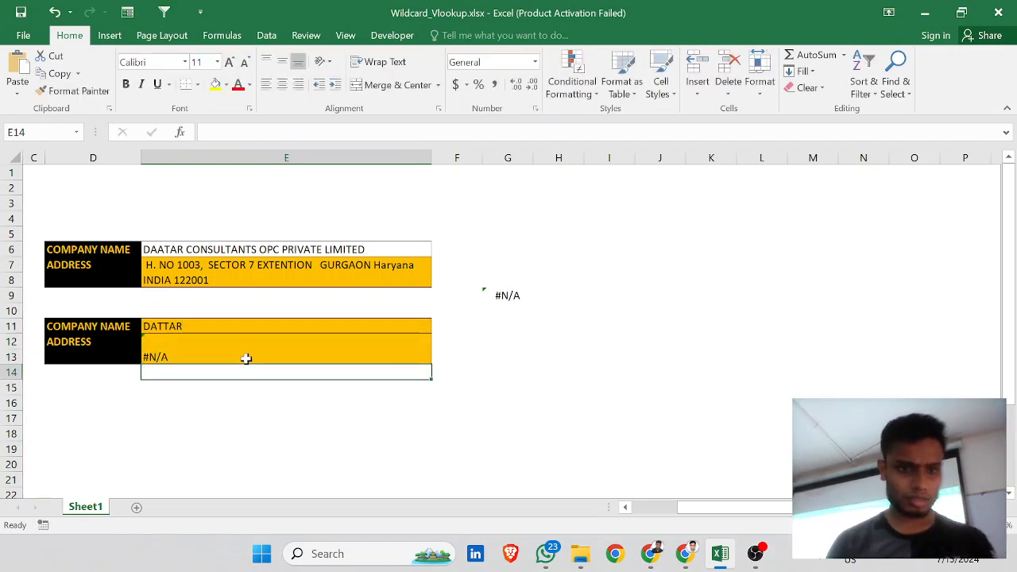
Correct the spelling of the second lookup's company name in E11 to "DAATAR".
double_click(202, 330)
key(BackSpace)
key(BackSpace)
key(BackSpace)
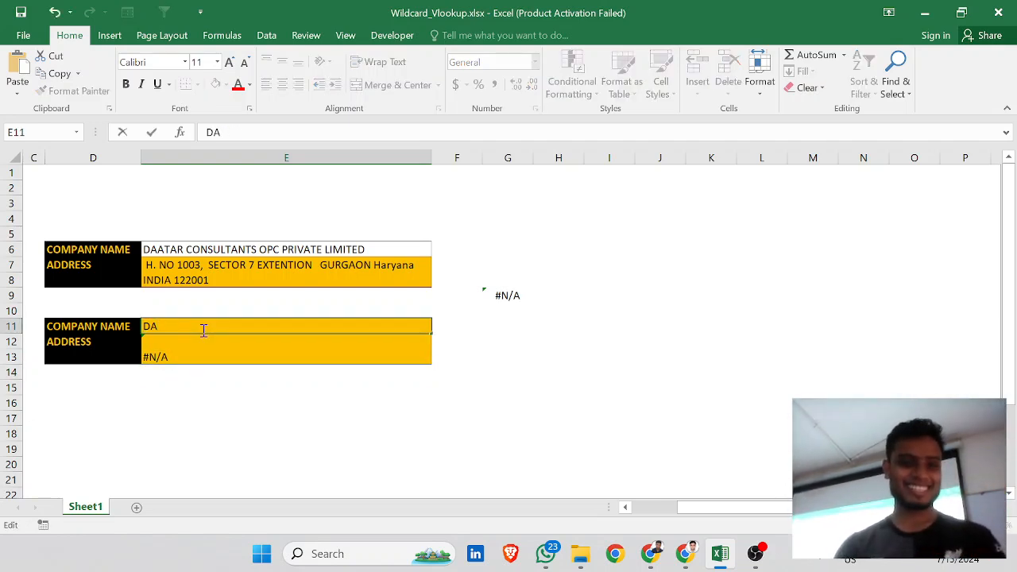
text(ATAR)
key(Return)
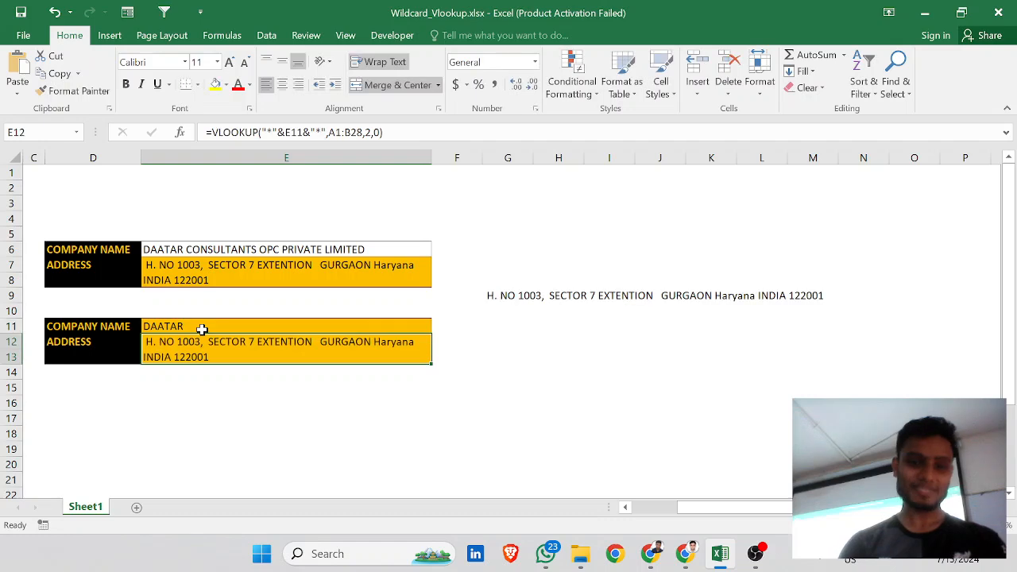
Start a VLOOKUP formula in E17, leaving it open at its first argument.
click(591, 295)
click(355, 353)
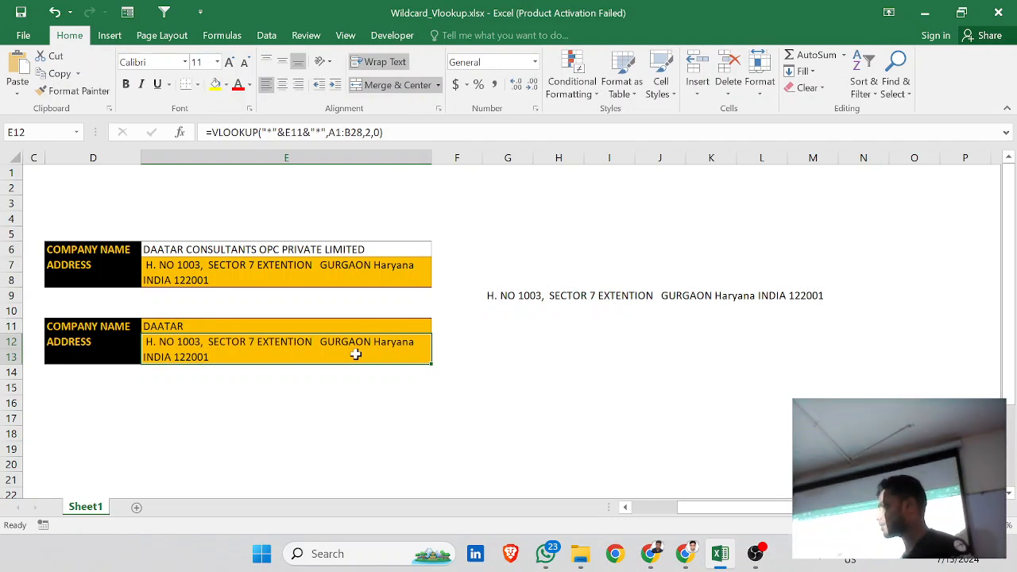
click(363, 413)
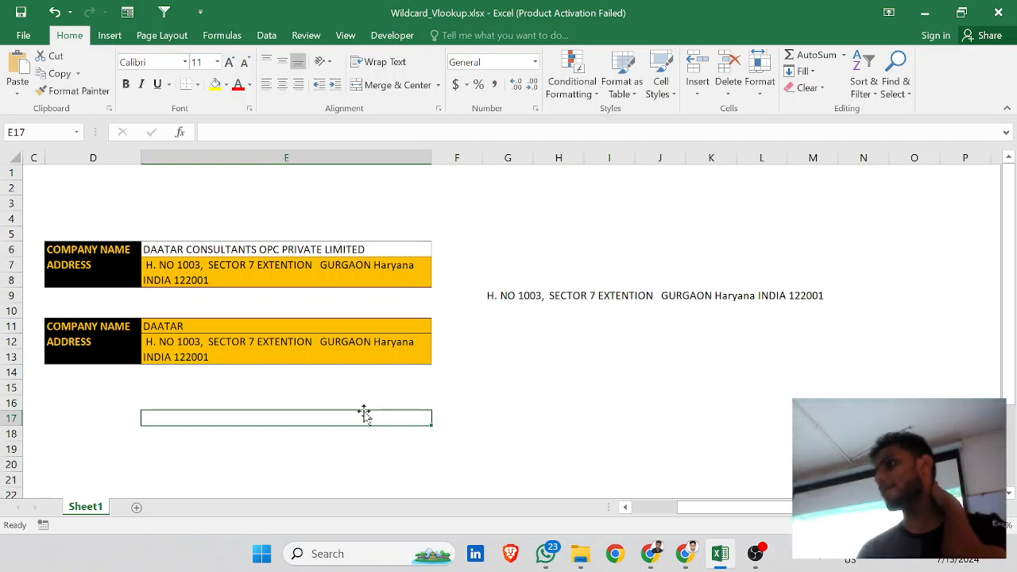
text(=VLO)
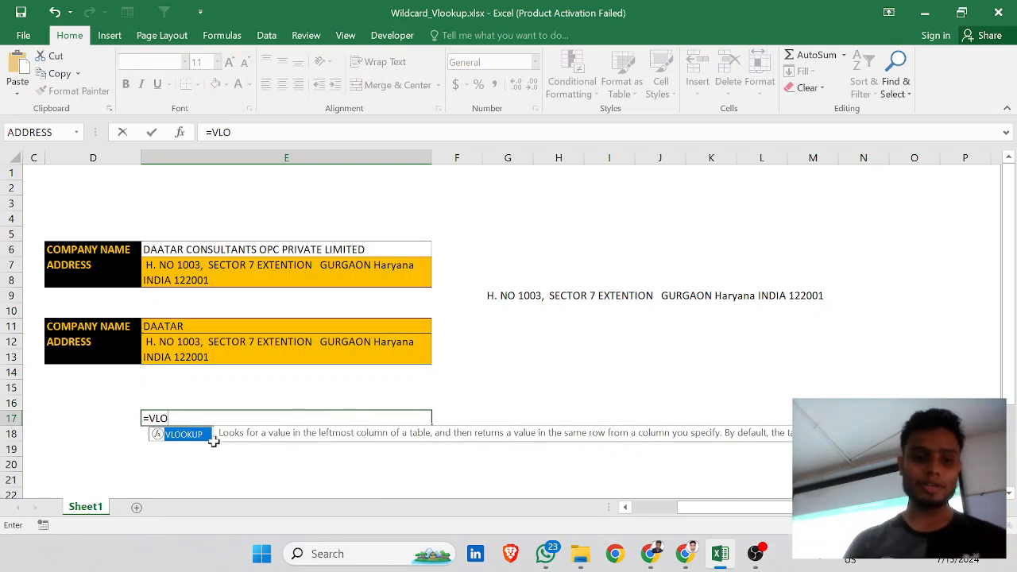
double_click(210, 437)
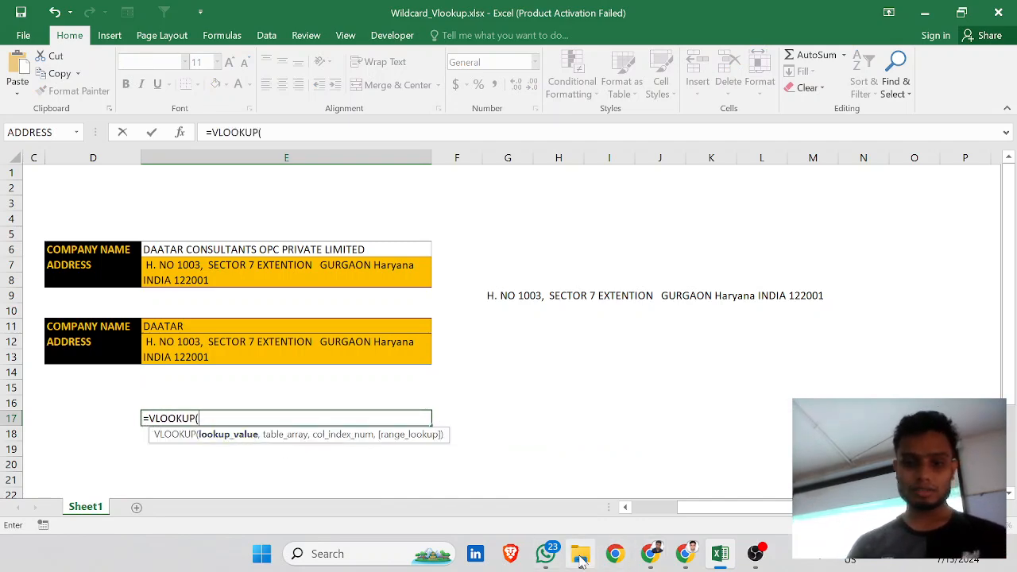
Capture the unfinished VLOOKUP formula in E17 with its argument hint, about 641x97 pixels, and copy the screenshot.
click(547, 556)
click(547, 556)
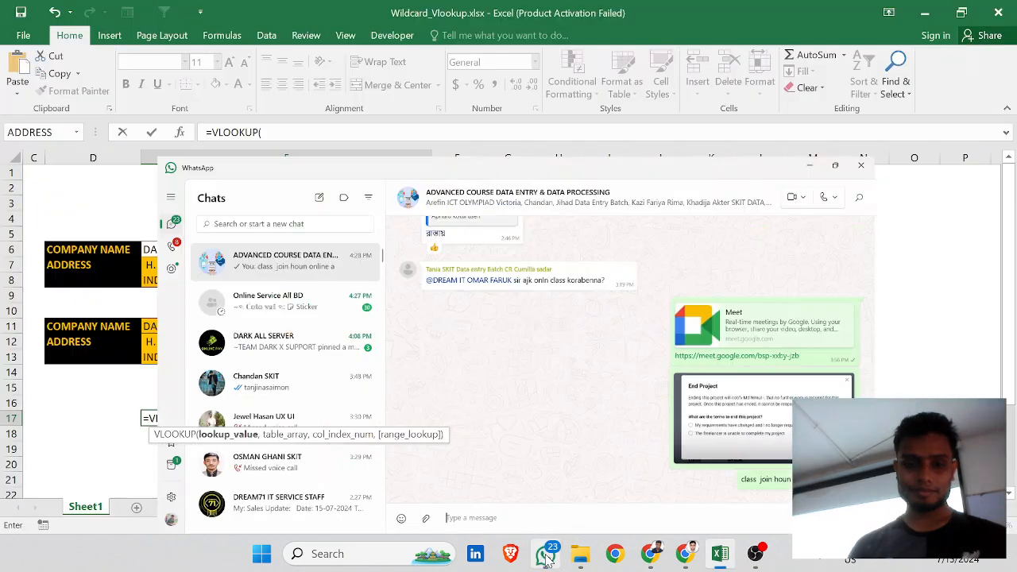
key(Print)
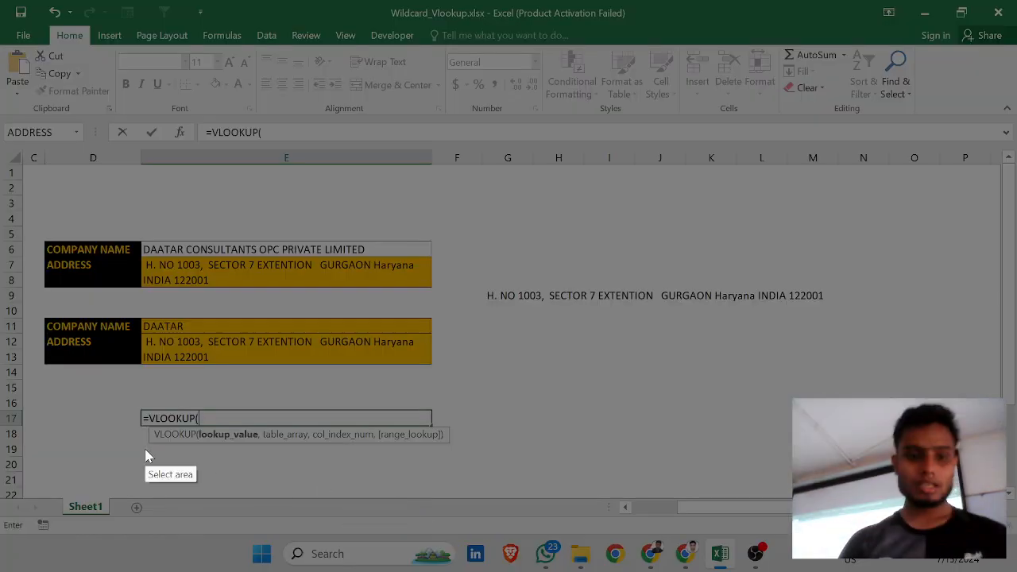
mouse_move(134, 400)
mouse_down()
mouse_move(508, 446)
mouse_move(474, 450)
mouse_up()
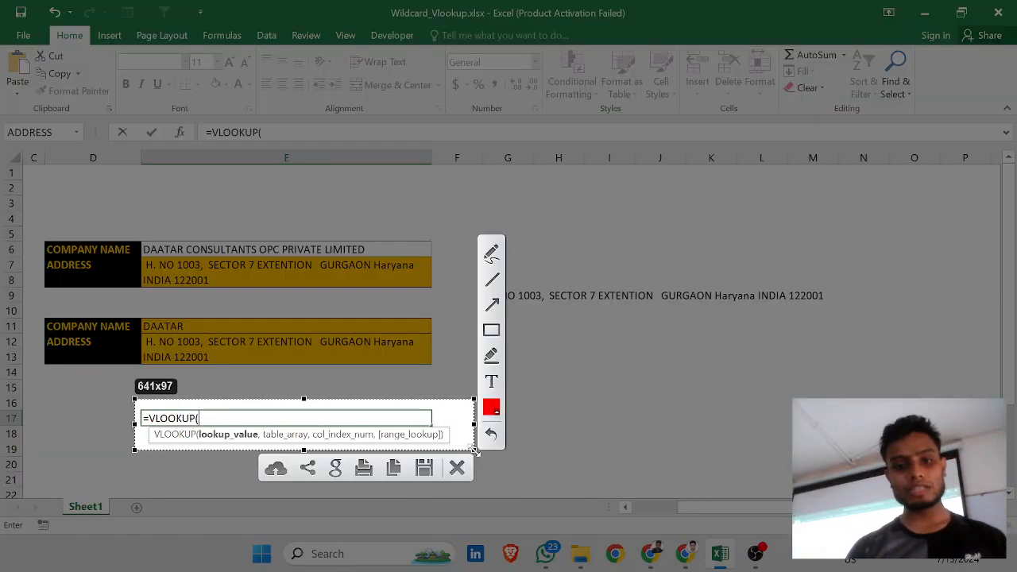
click(395, 468)
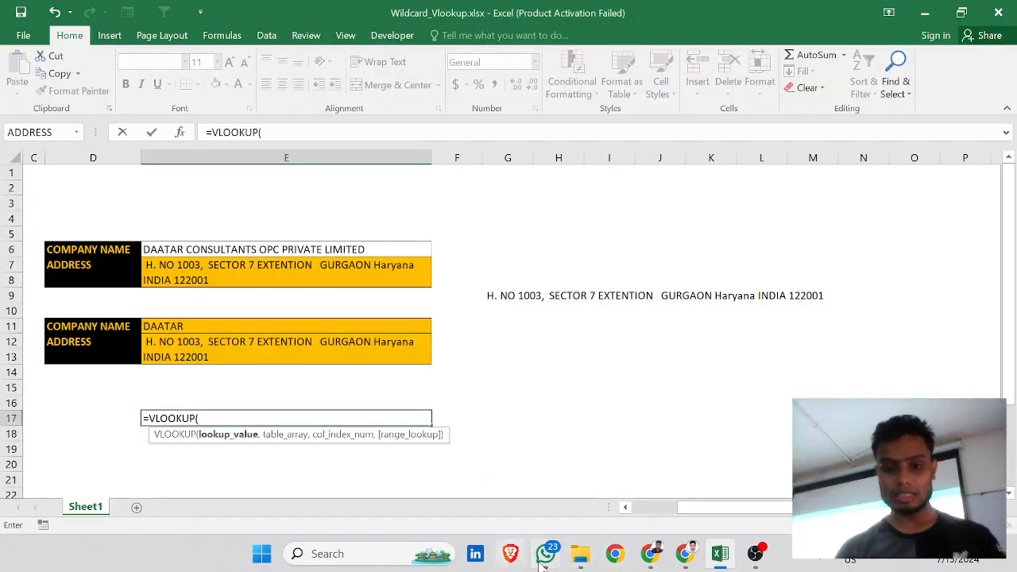
Send the copied screenshot to the ADVANCED COURSE DATA ENTRY & DATA PROCESSING group in WhatsApp and open the sent image.
click(546, 555)
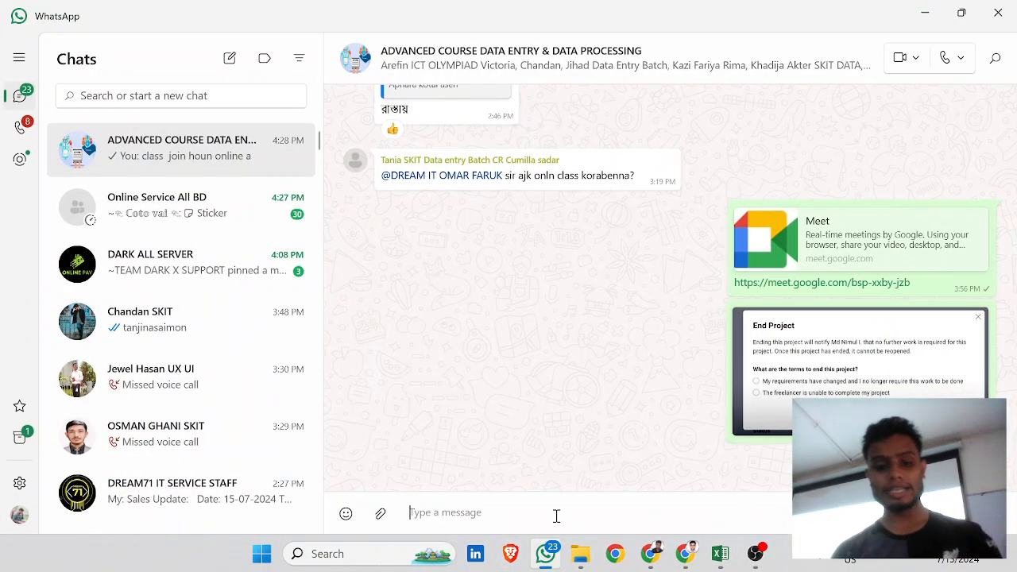
key(ctrl+v)
key(Escape)
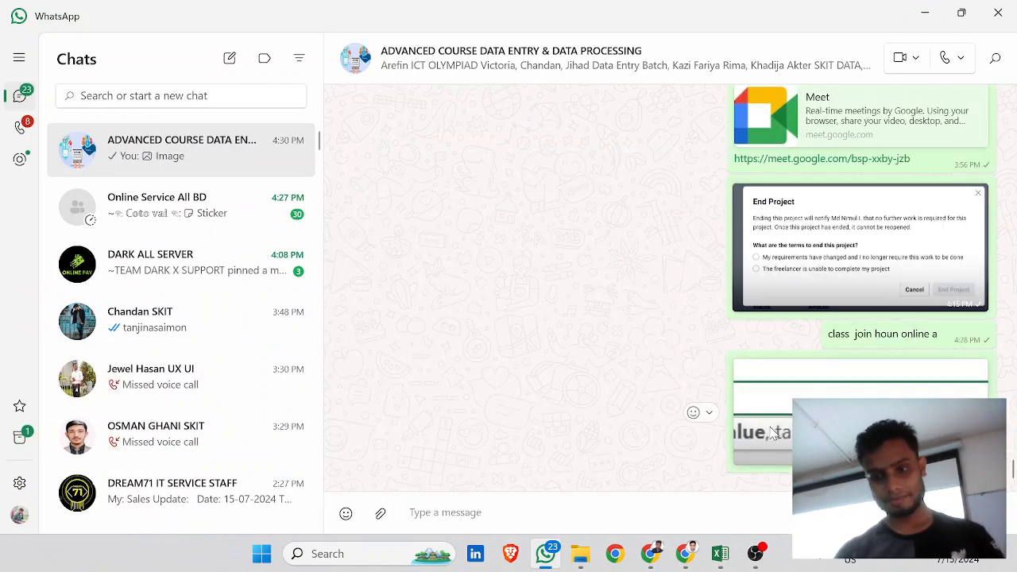
click(769, 429)
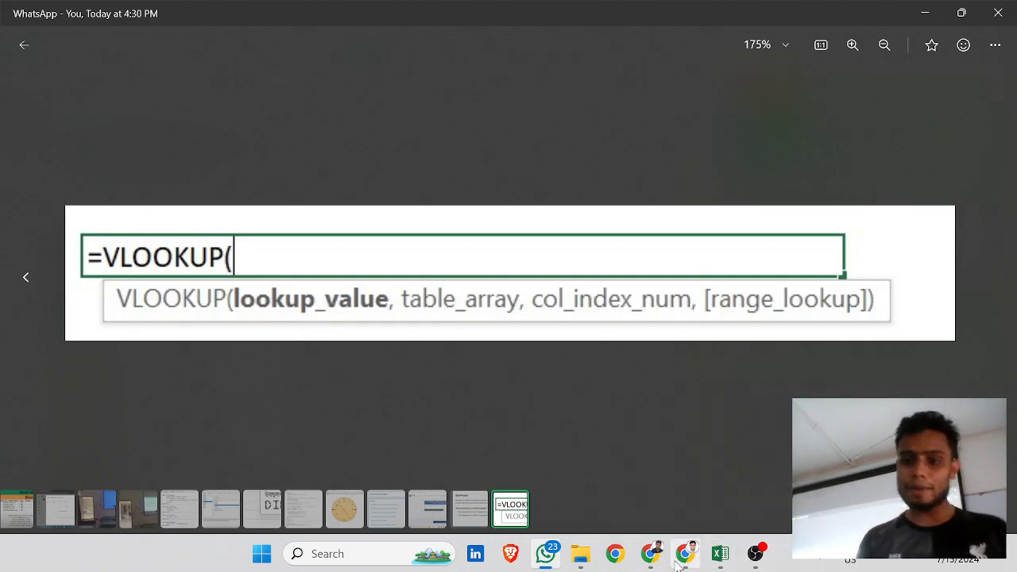
Switch back to the Wildcard_Vlookup workbook in Excel and try to enter =VLOOKUP(E12 in E17.
mouse_move(720, 553)
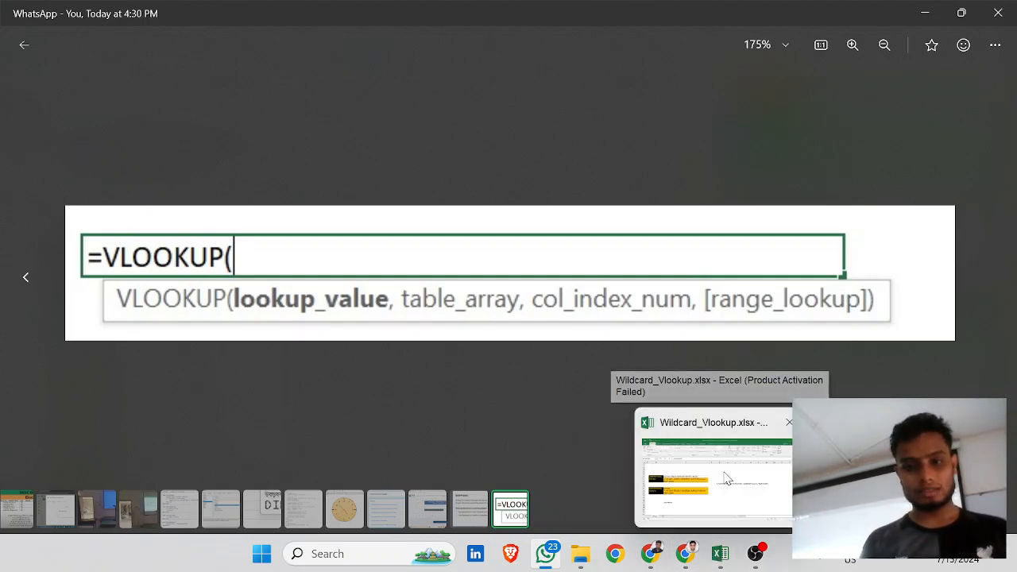
click(721, 505)
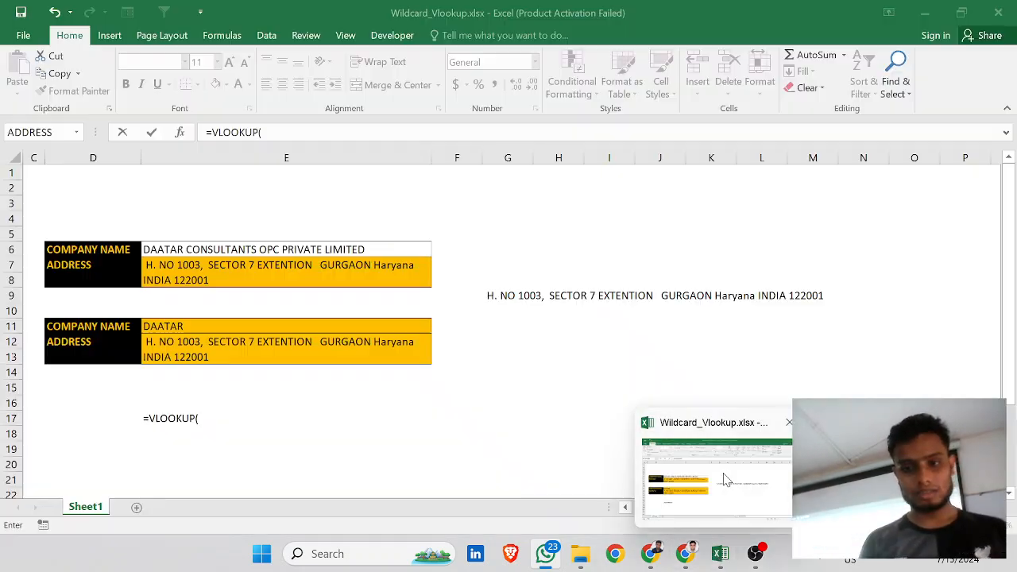
click(275, 347)
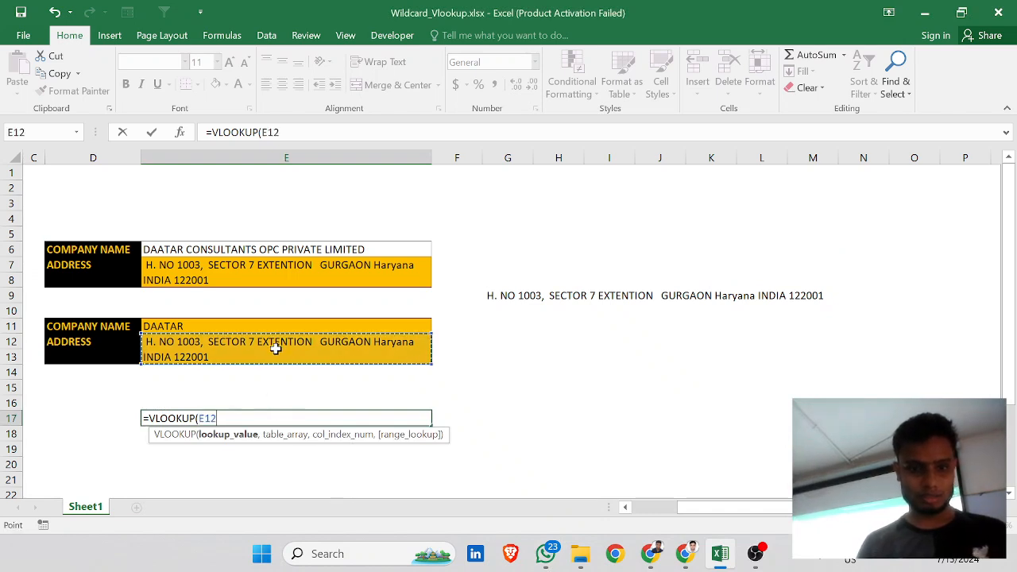
key(Return)
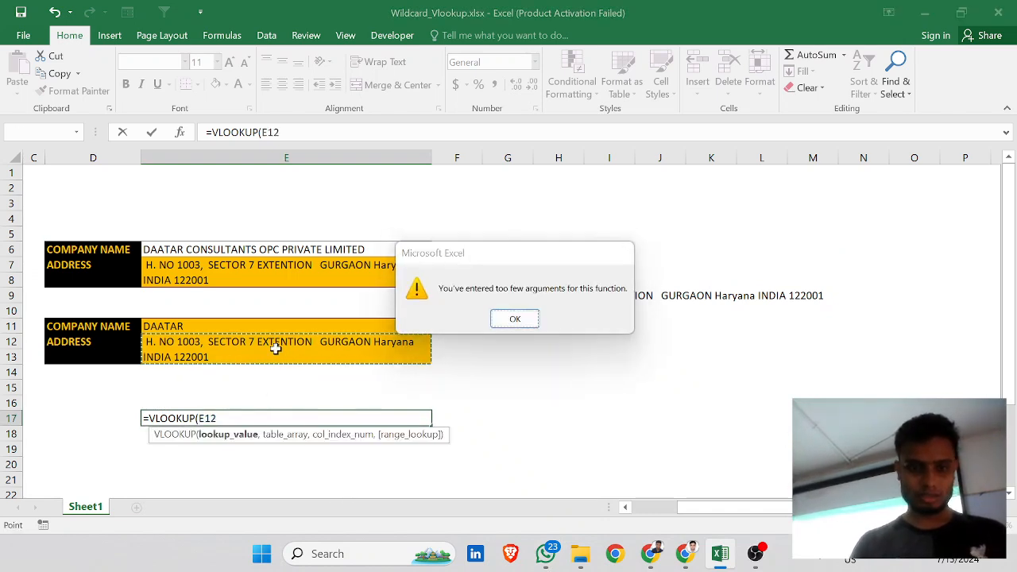
key(Return)
key(Return)
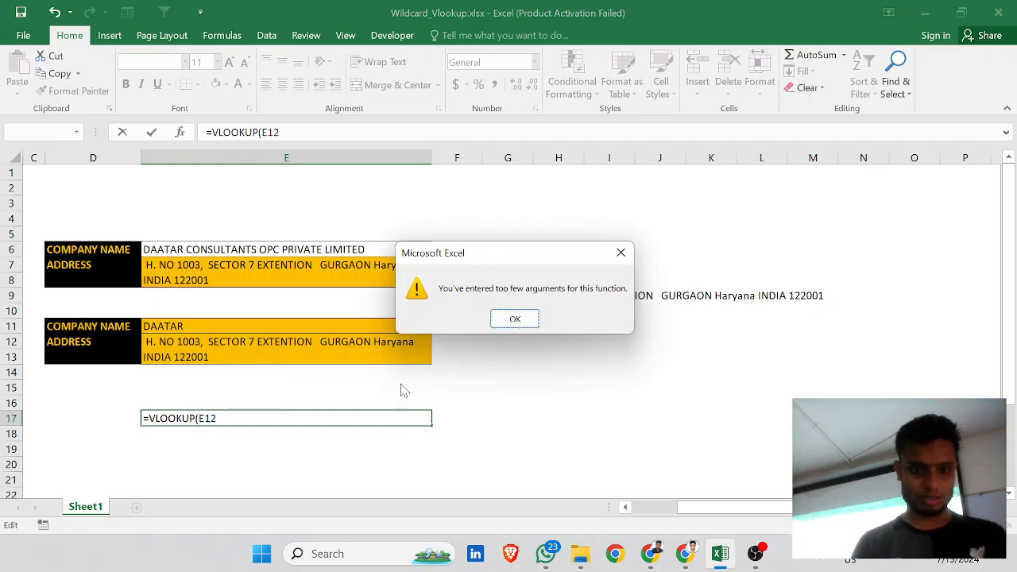
Cut the formula in E17 back to =VLOOKU and leave the cell.
click(513, 326)
key(BackSpace)
key(BackSpace)
key(BackSpace)
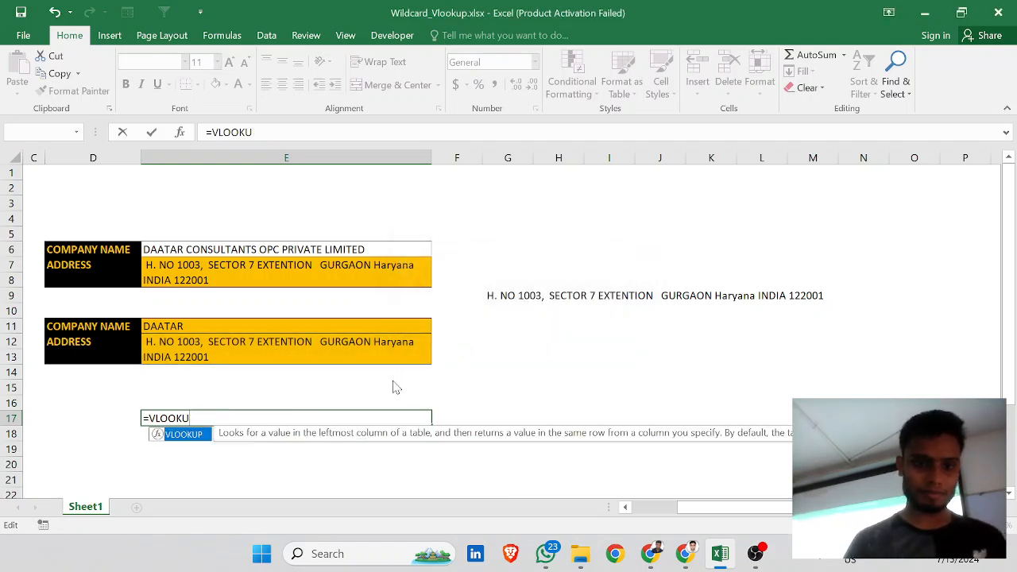
click(486, 491)
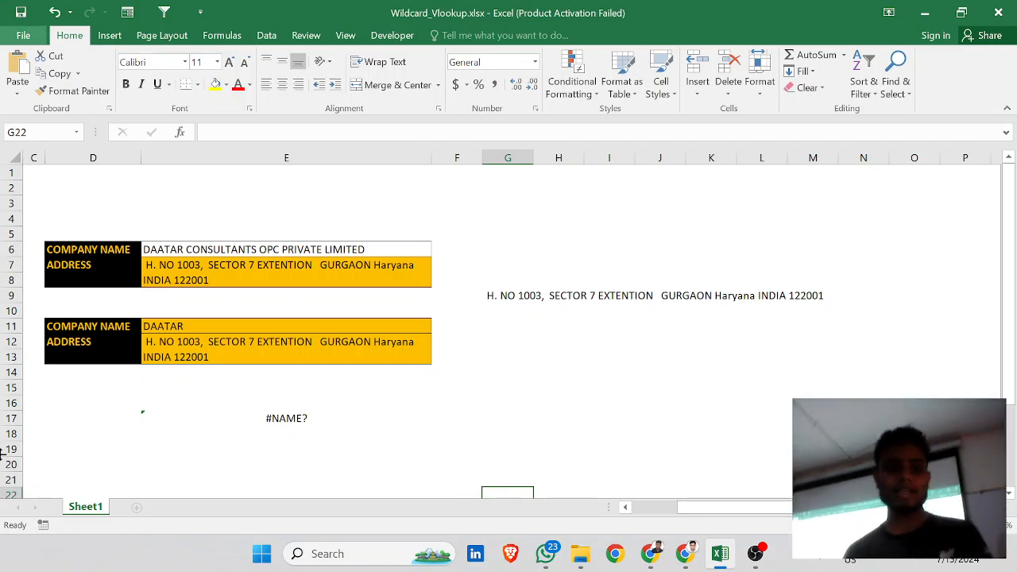
Open the wildcard VLOOKUP formula in E12 for editing and re-enter its closing bracket to bring up the argument hint.
double_click(286, 355)
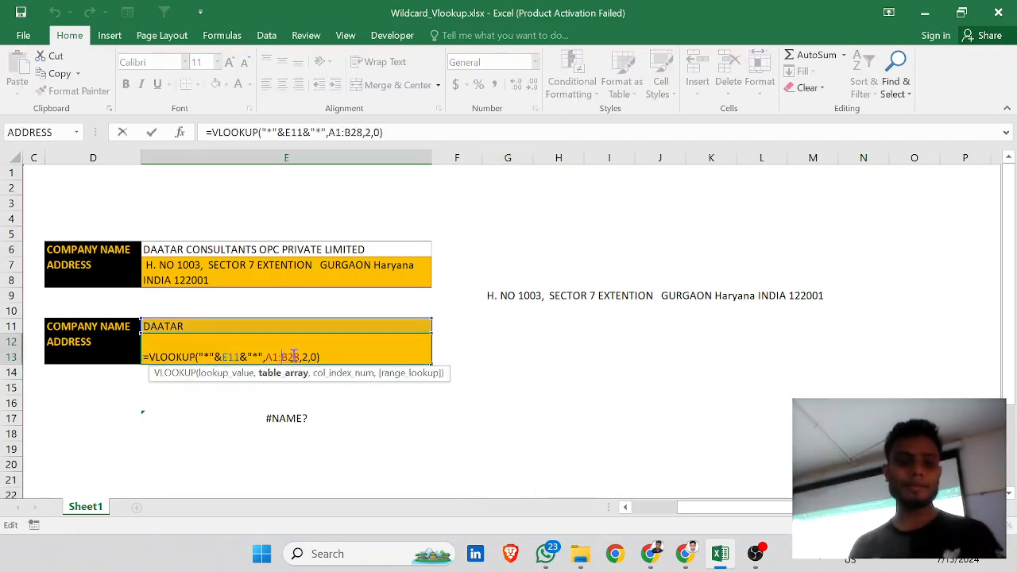
click(380, 433)
double_click(324, 341)
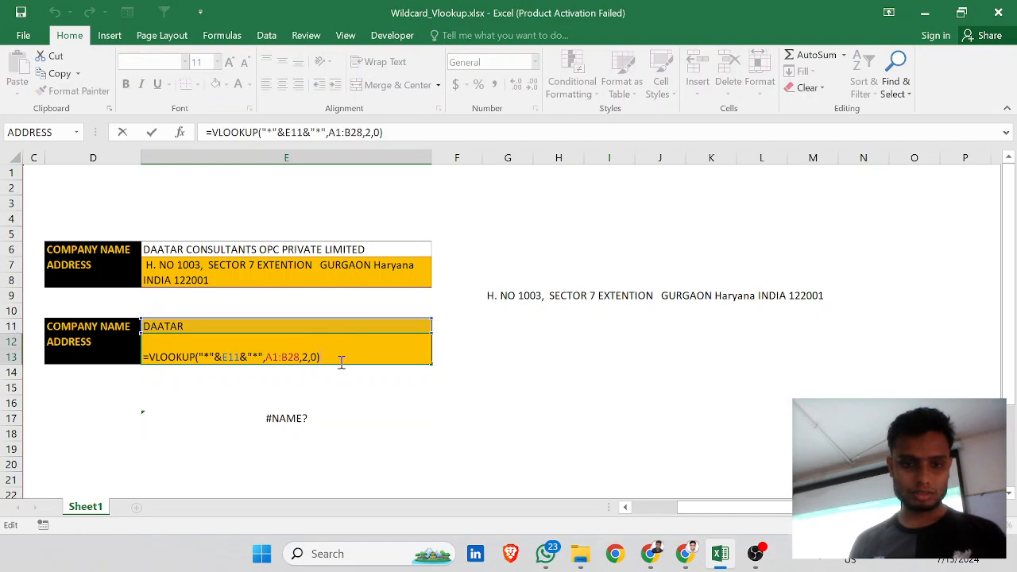
key(BackSpace)
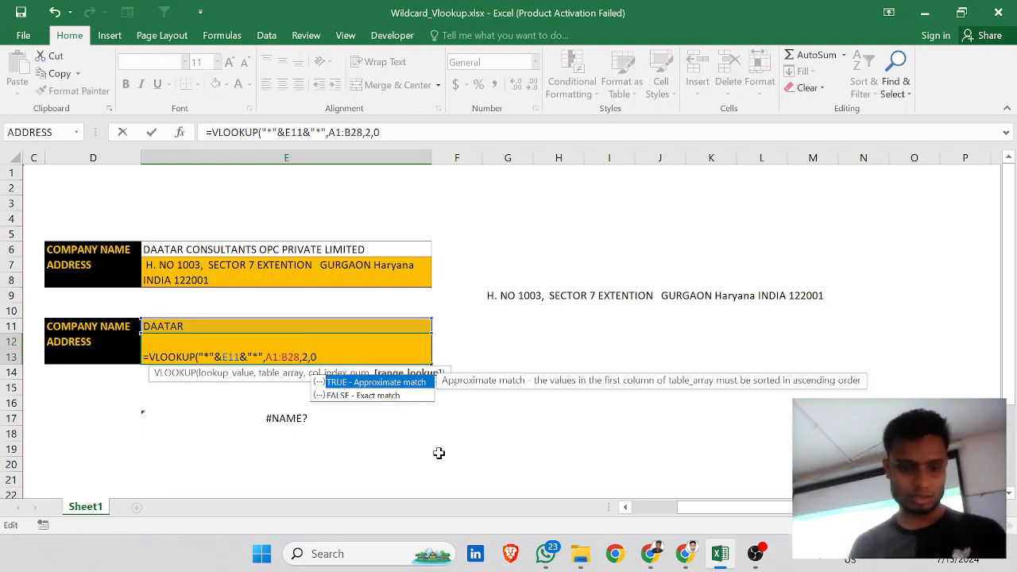
text())
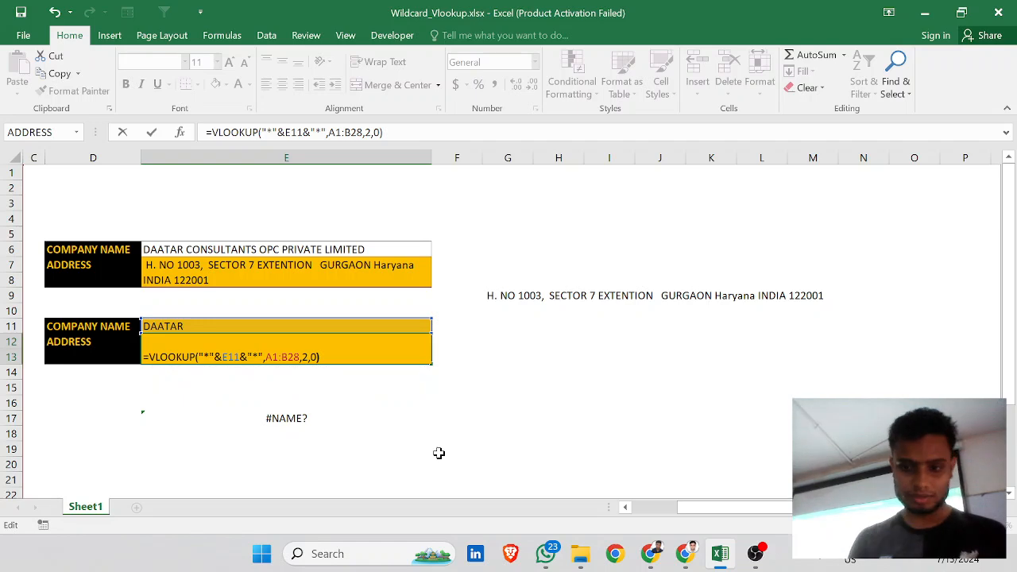
key(BackSpace)
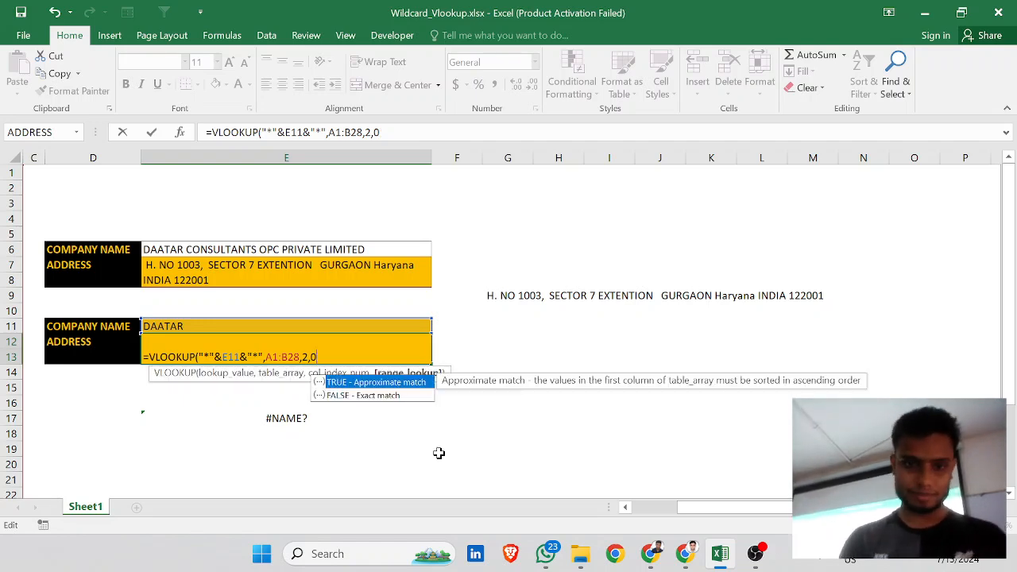
text())
Capture the E12 formula with its argument hint, about 586x88 pixels, and copy the screenshot.
key(super+shift+s)
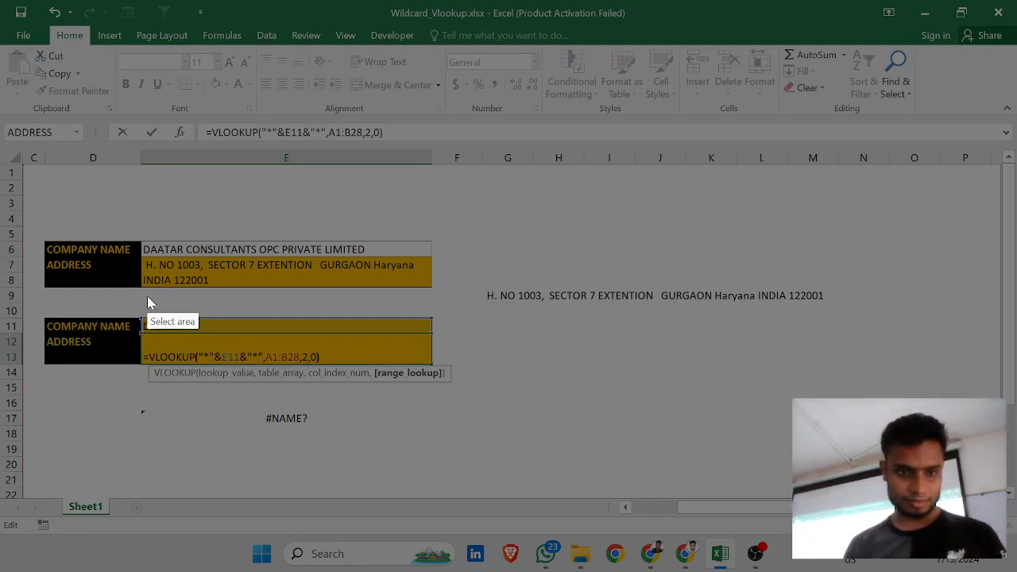
drag(139, 343, 451, 389)
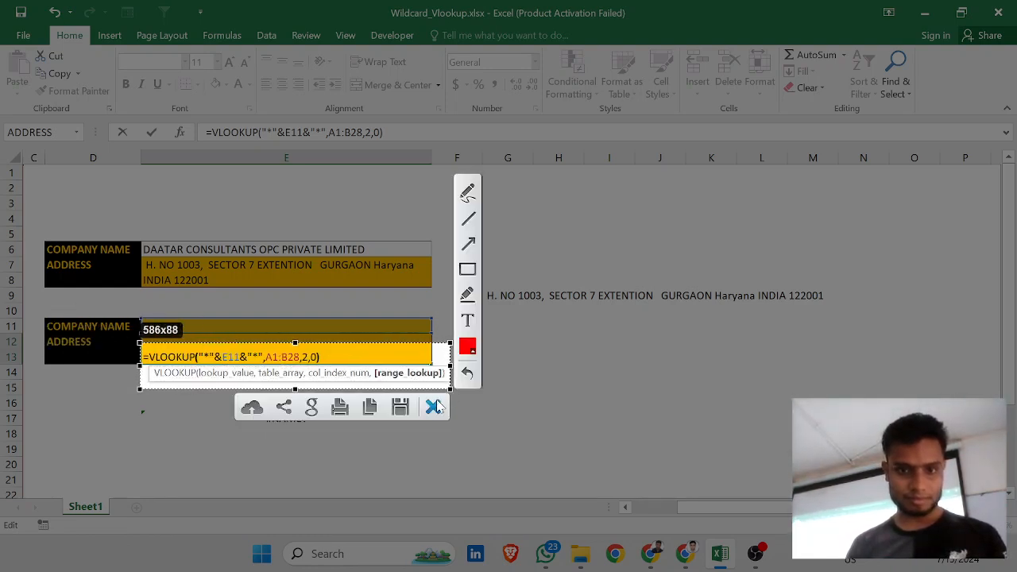
click(370, 406)
Send the wildcard formula screenshot to the same WhatsApp group and view it alongside the earlier VLOOKUP syntax image.
click(534, 555)
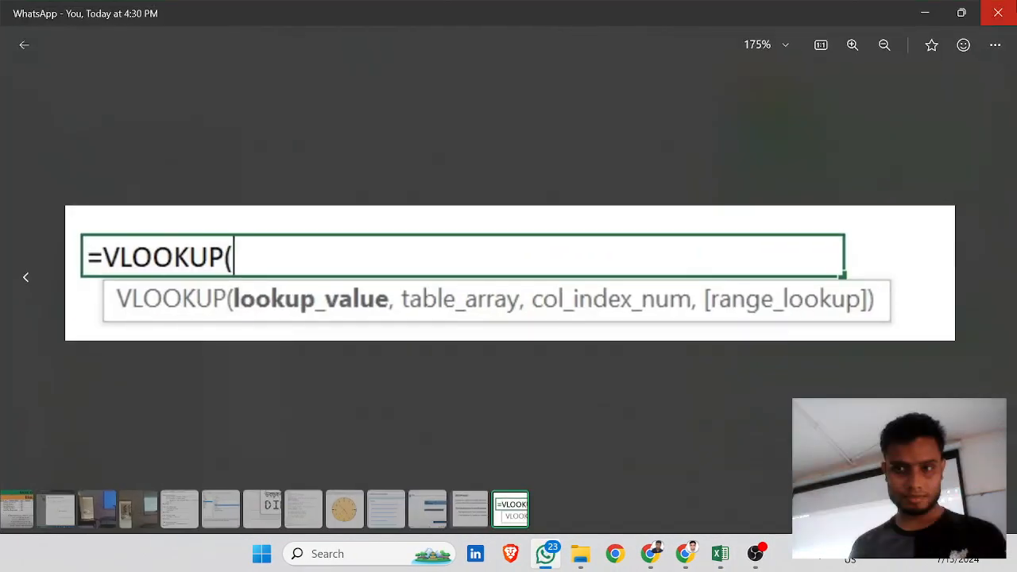
click(998, 13)
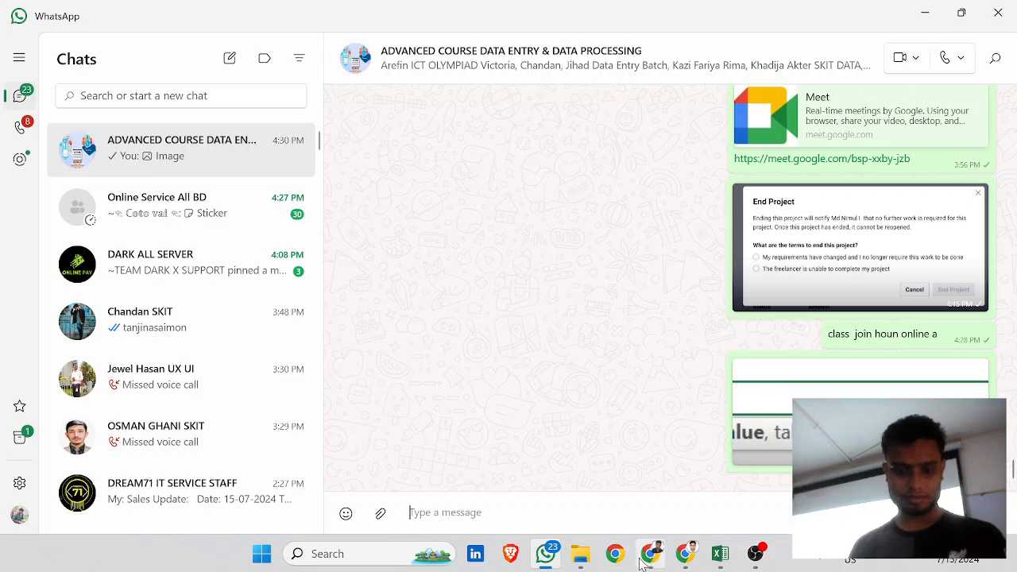
mouse_move(646, 559)
key(ctrl+v)
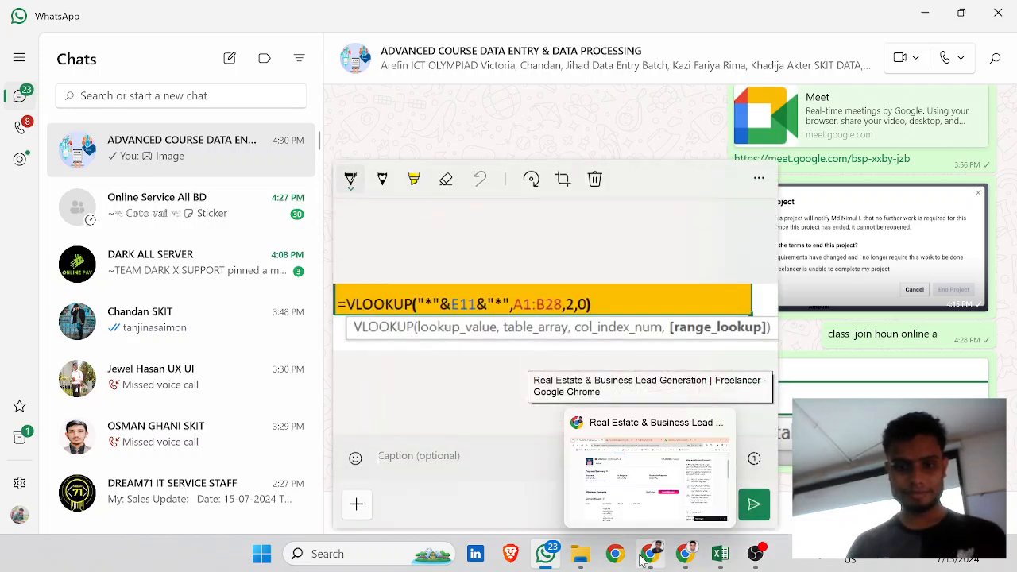
key(Return)
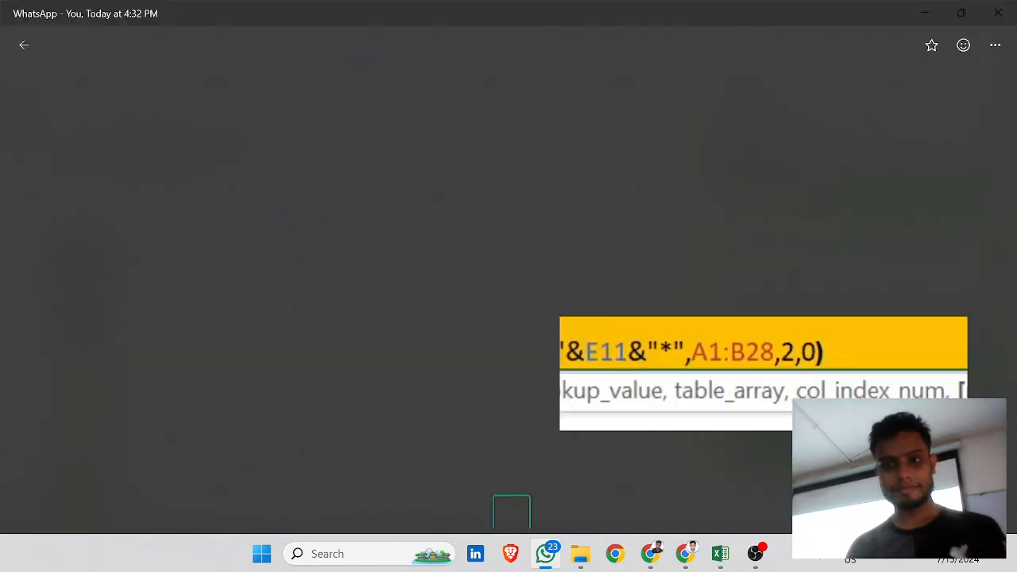
click(816, 410)
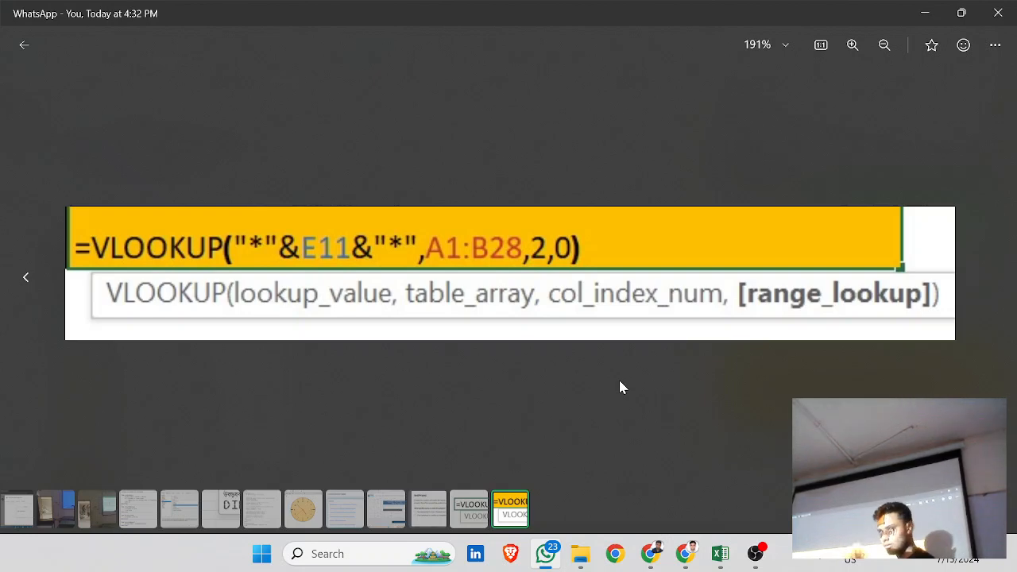
key(Left)
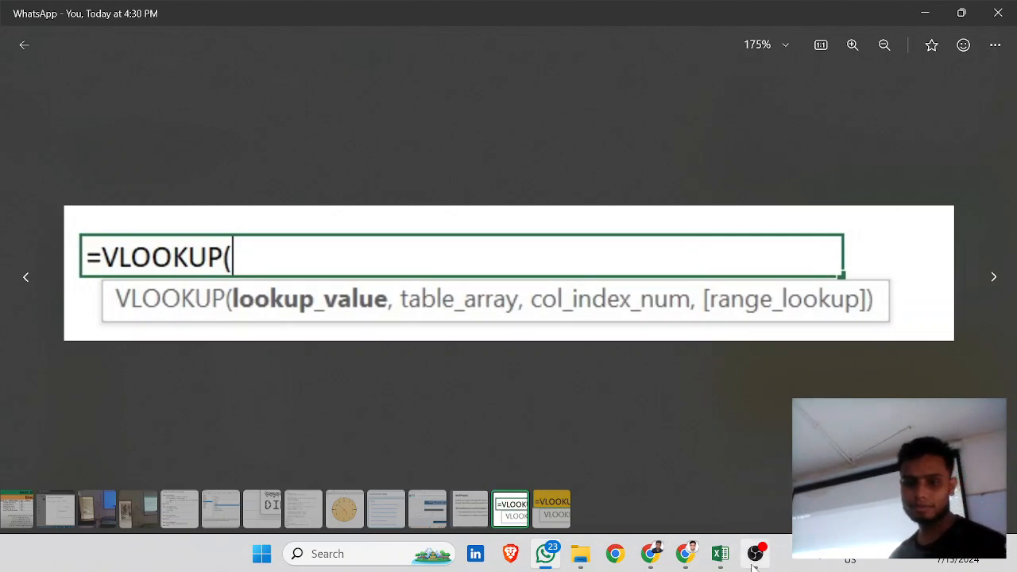
Examine the first lookup's VLOOKUP formula in E7 in Excel and return to the wildcard formula image in WhatsApp.
click(719, 553)
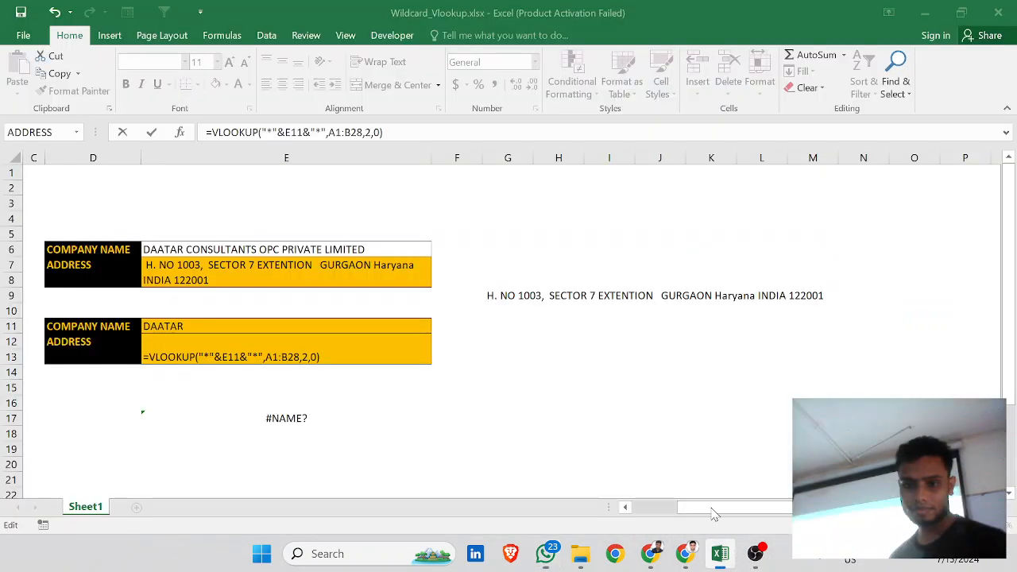
click(400, 290)
click(399, 277)
double_click(400, 279)
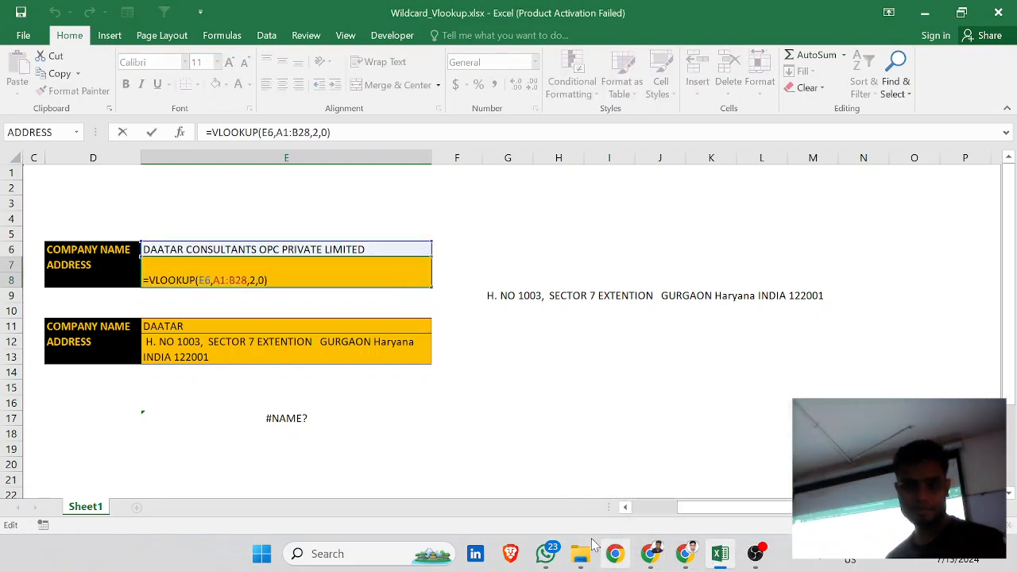
click(601, 415)
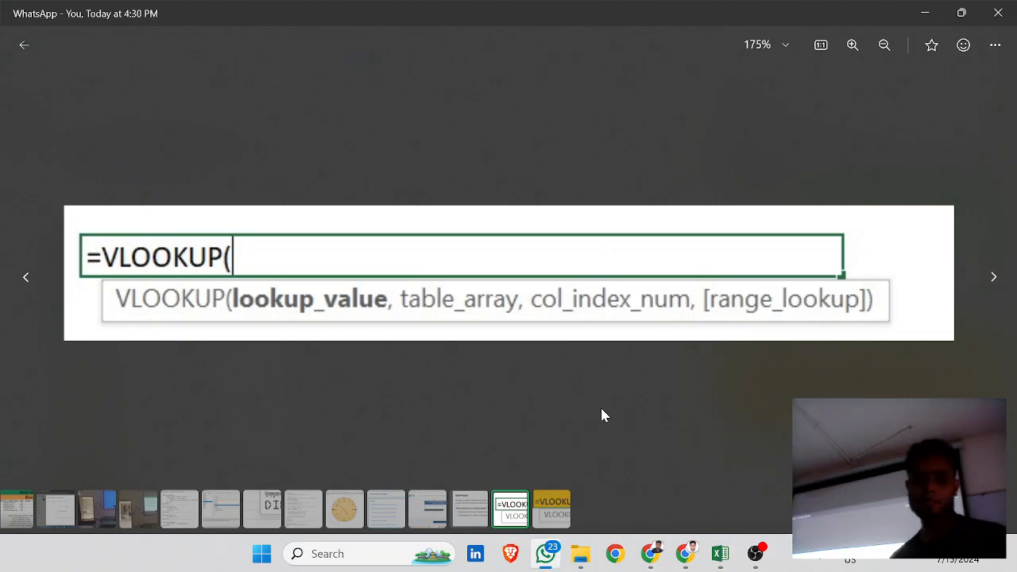
key(Right)
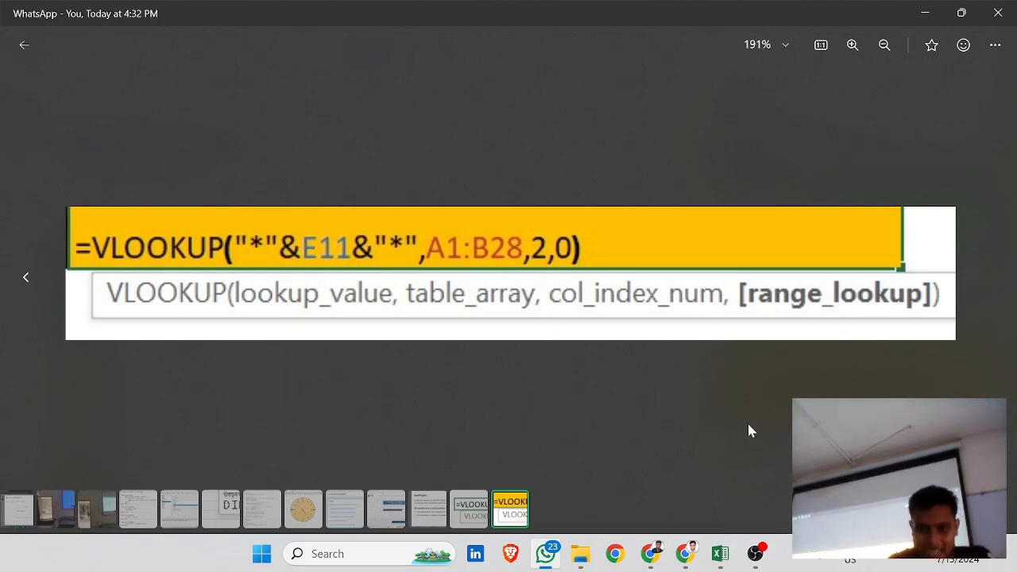
Close the E7 formula in Excel, review the company name and address table, and compare with the wildcard formula image in WhatsApp.
click(721, 552)
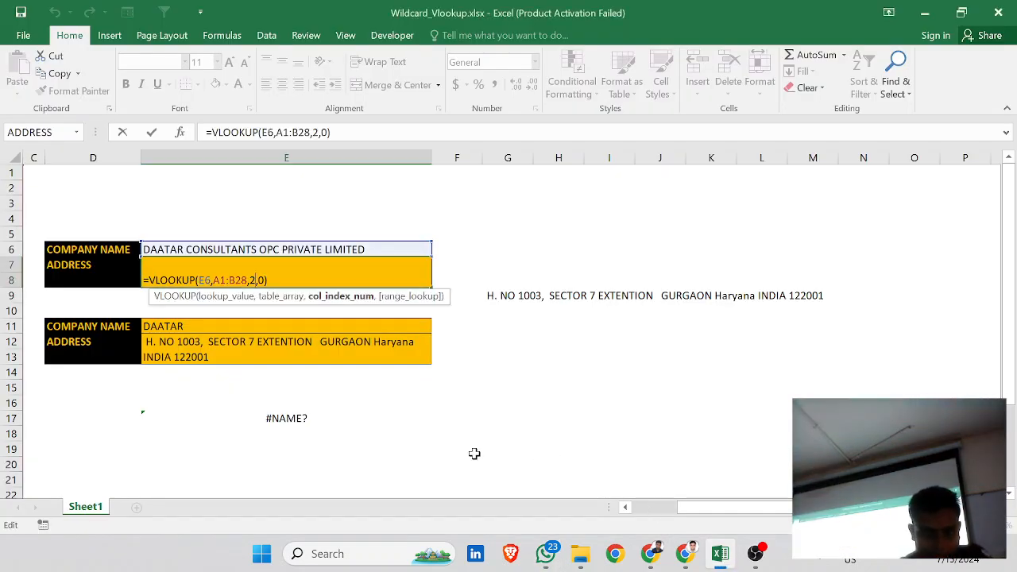
key(Return)
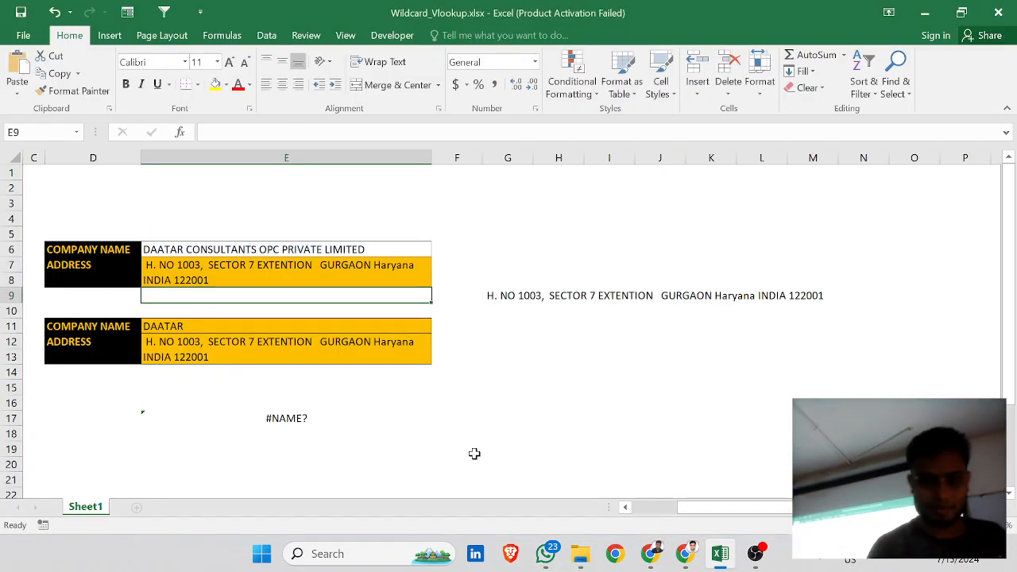
key(Left)
key(Left)
key(Left)
key(Left)
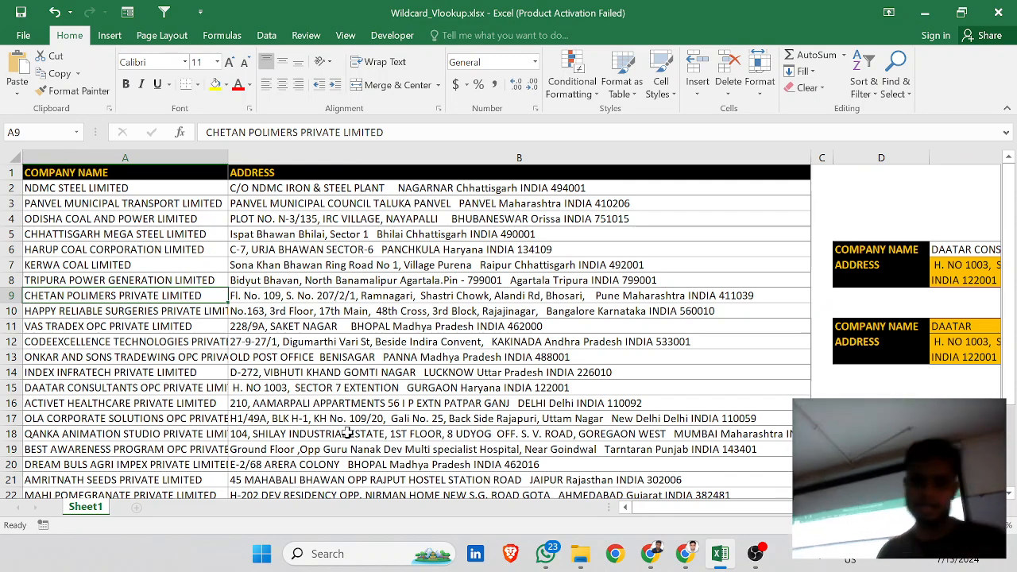
click(547, 553)
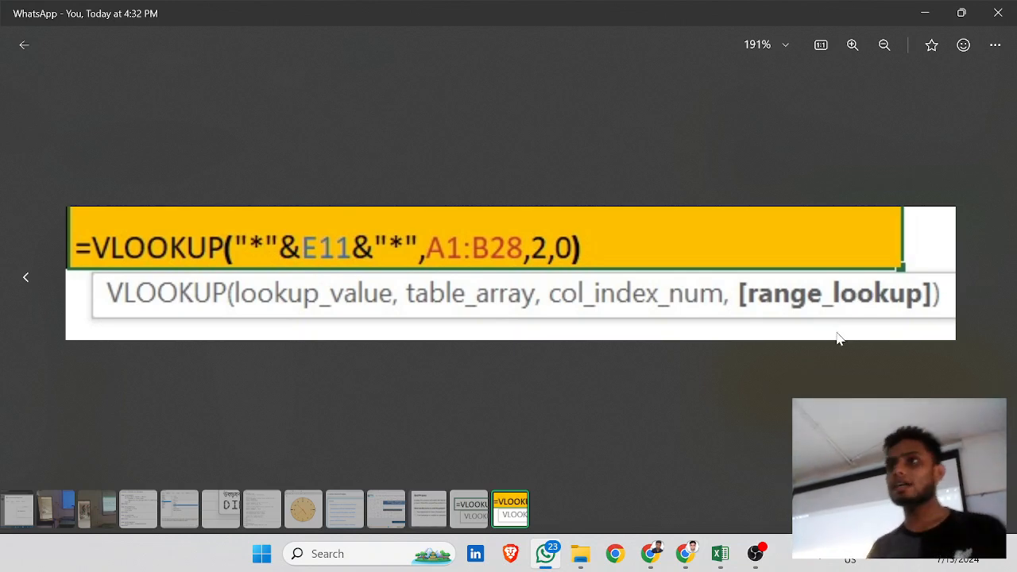
click(720, 554)
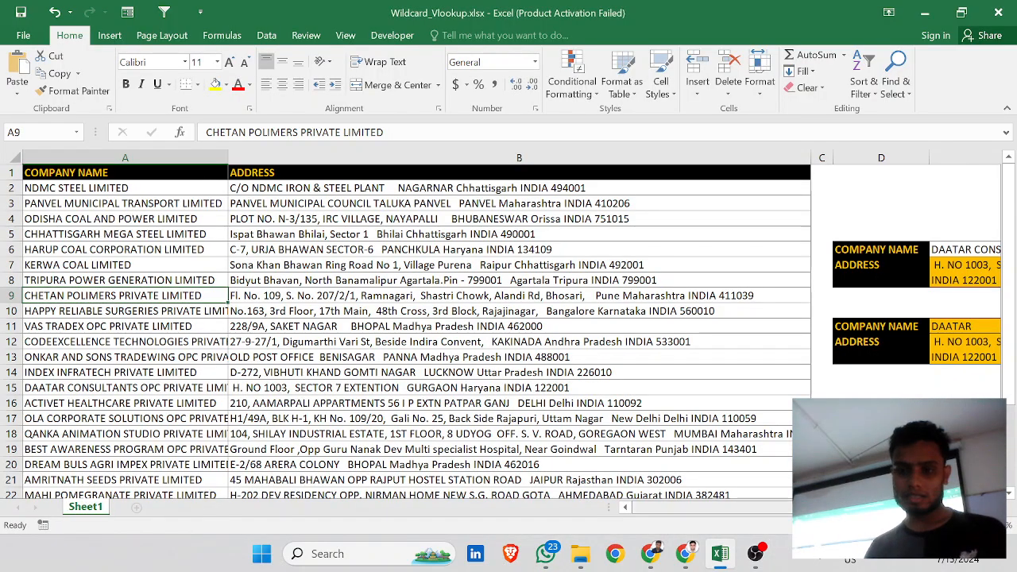
Inspect the wildcard VLOOKUP formula in E12 by removing and re-entering its closing bracket.
scroll(733, 411, right, 3)
scroll(733, 412, right, 3)
double_click(418, 355)
key(BackSpace)
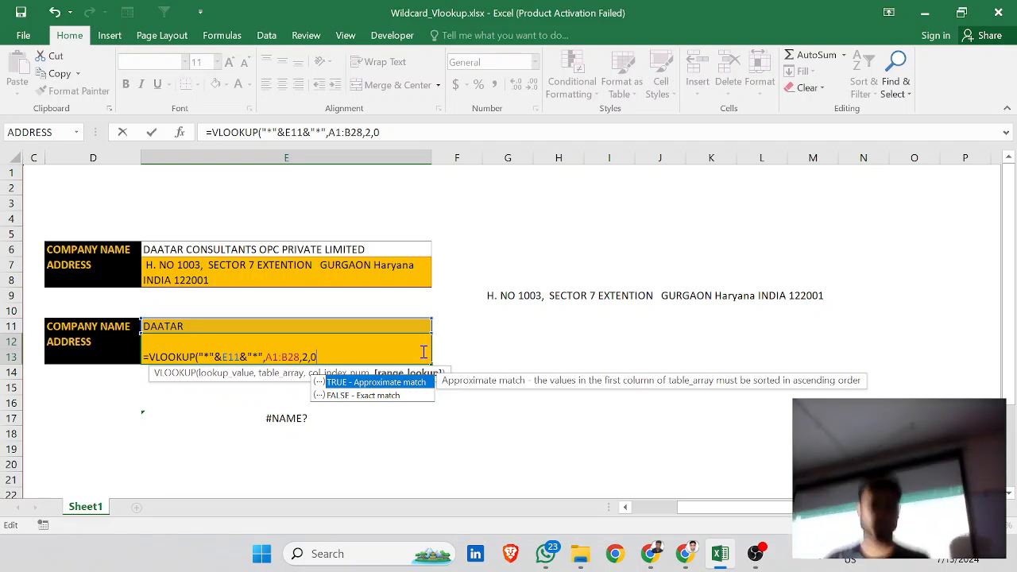
text())
key(Return)
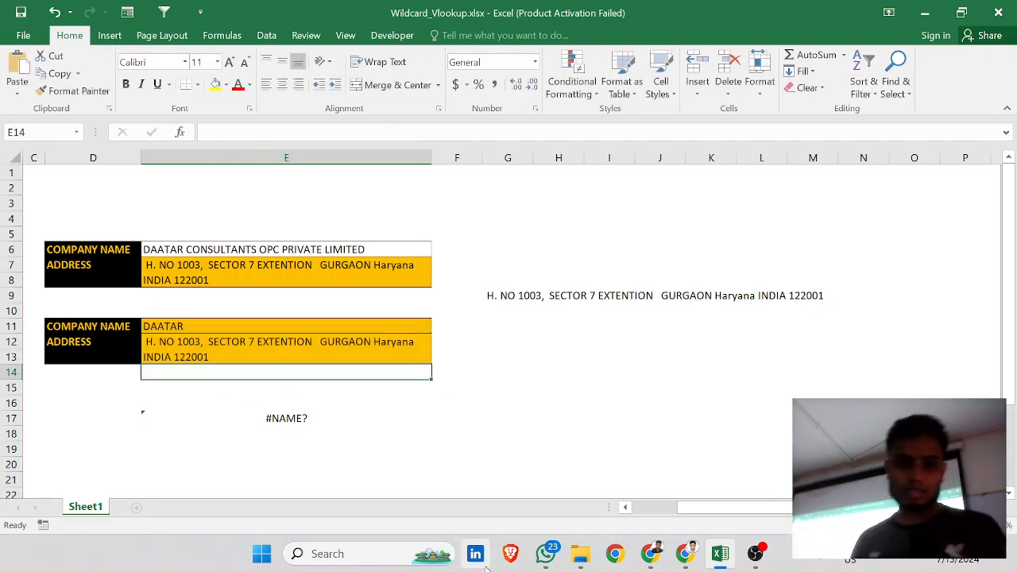
Clear the range_lookup argument in E12's wildcard formula to show its match options, then re-enter 0 with the closing bracket.
double_click(392, 363)
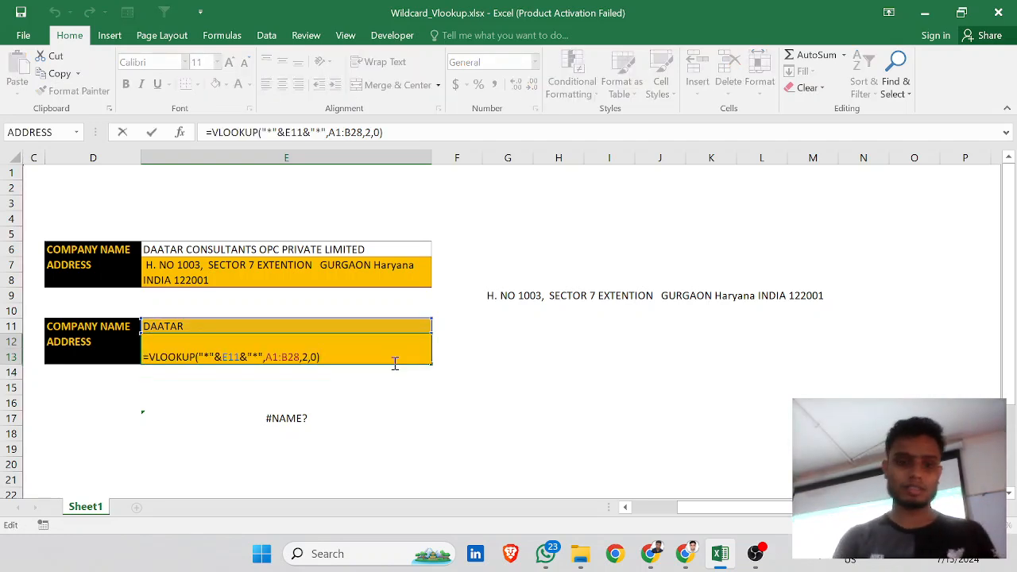
key(BackSpace)
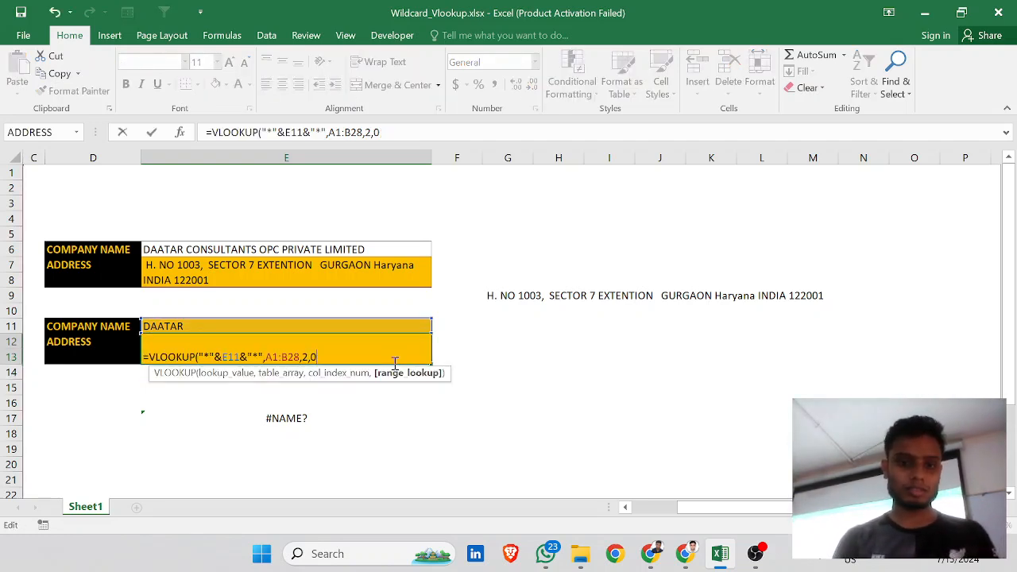
key(BackSpace)
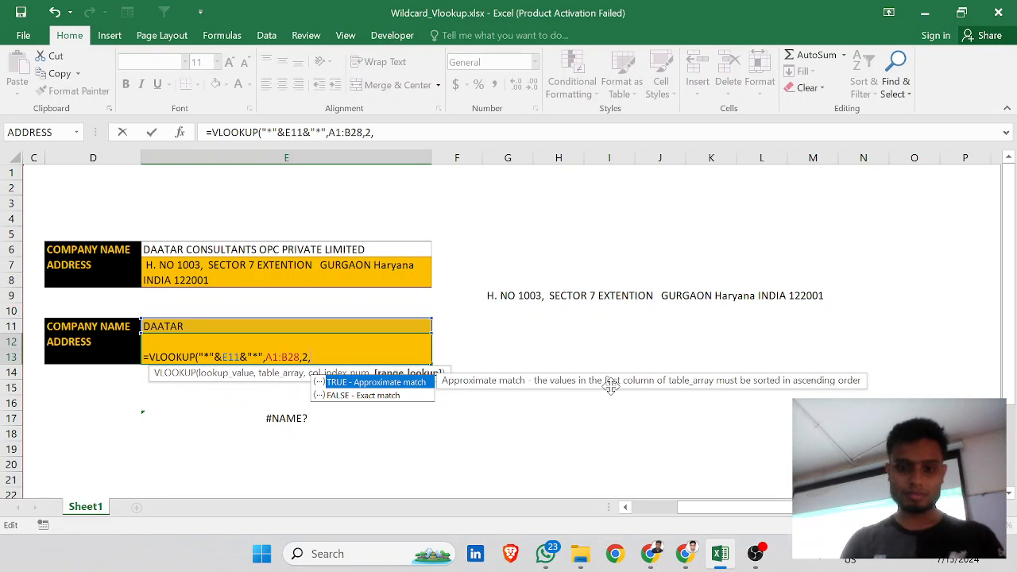
text()))
key(BackSpace)
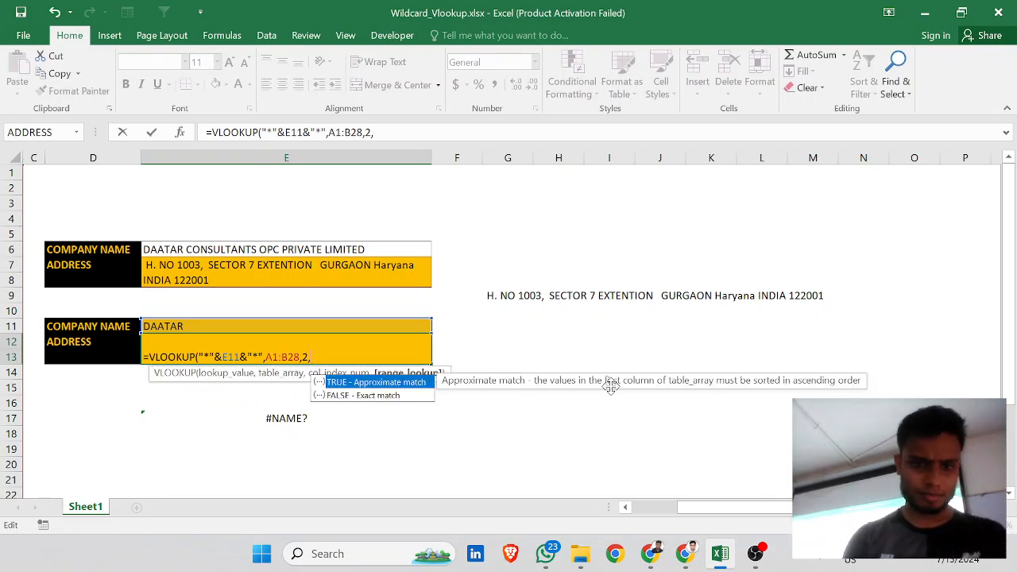
text(0))
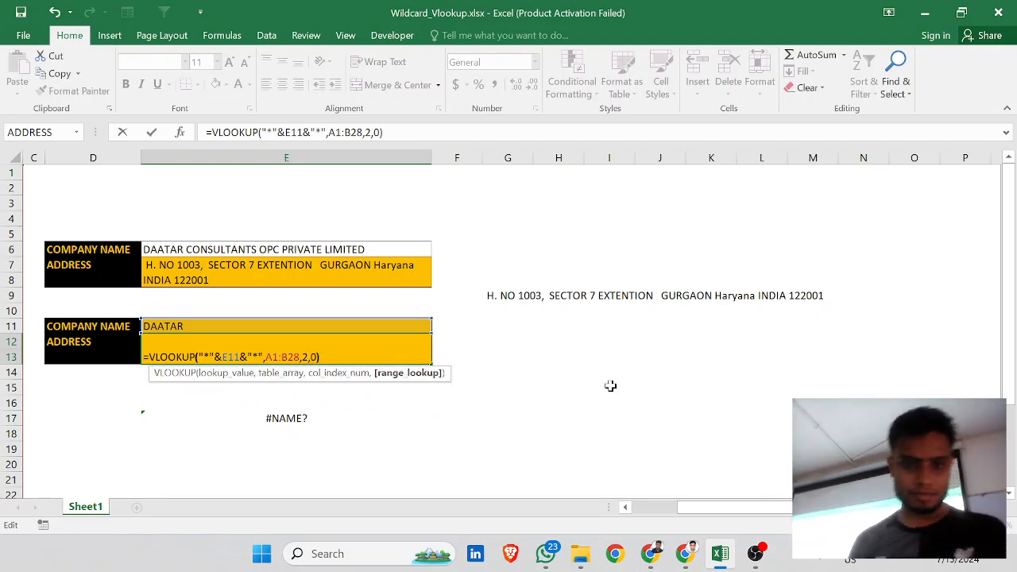
key(ctrl+Return)
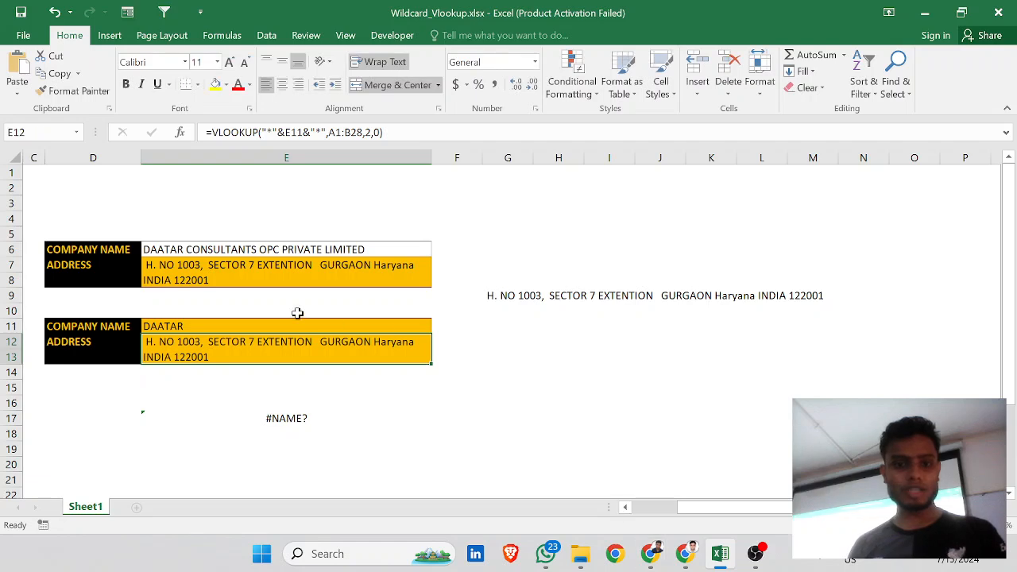
View the wildcard formula image in WhatsApp again and examine the company name and address table in Excel.
click(546, 553)
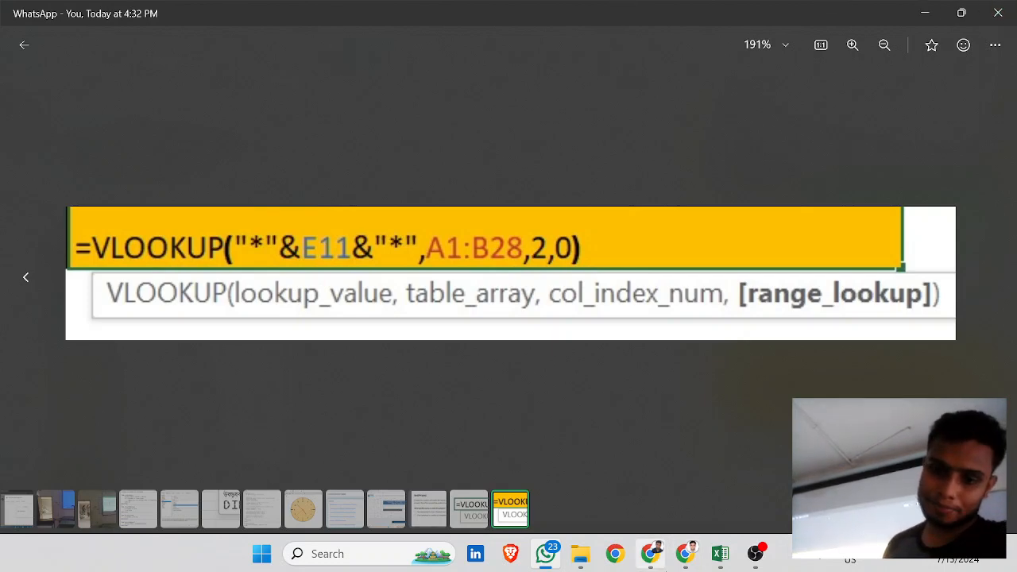
click(732, 558)
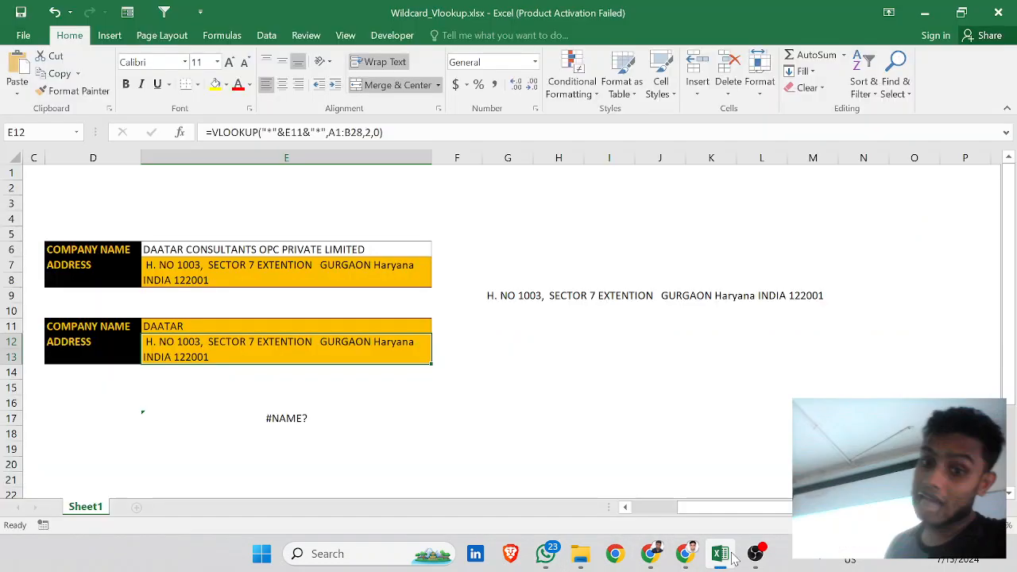
click(351, 447)
key(Left)
key(Left)
key(Left)
key(Left)
key(Up)
key(Up)
key(Up)
key(Up)
key(Up)
key(Up)
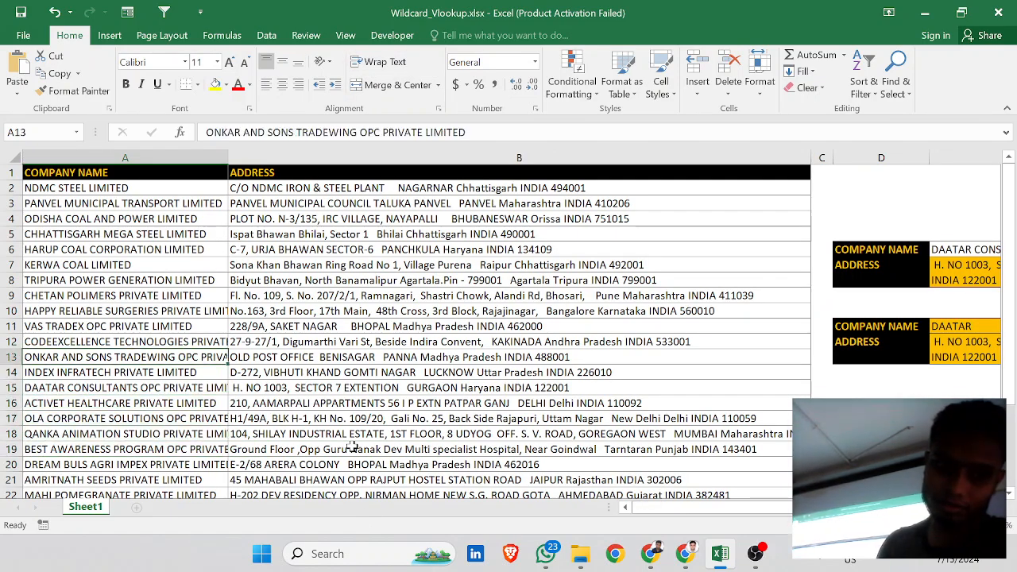
Examine the second lookup block's partial company name in E11 and its wildcard formula in E12.
key(Right)
key(Right)
key(Right)
key(Right)
key(Right)
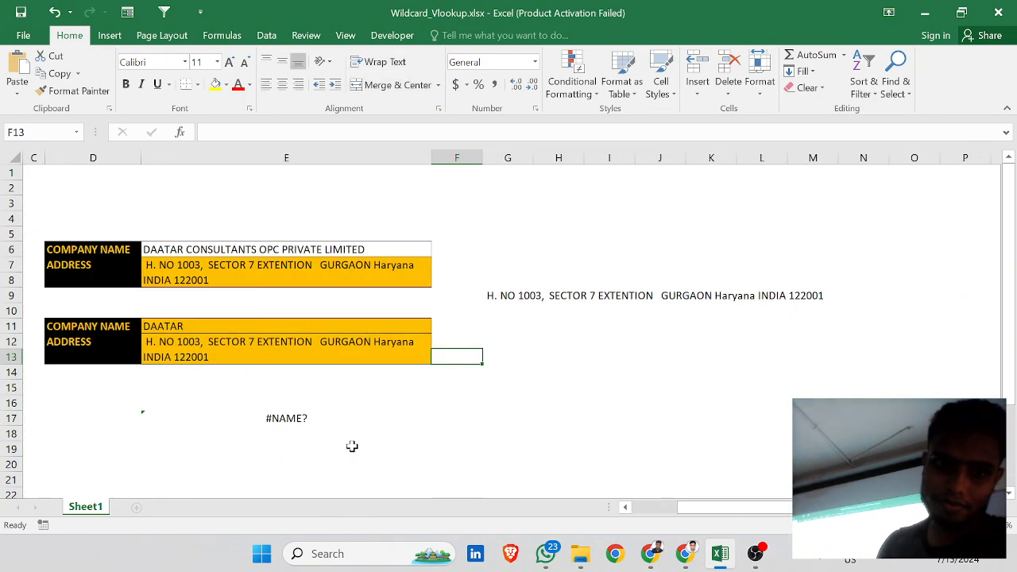
key(Left)
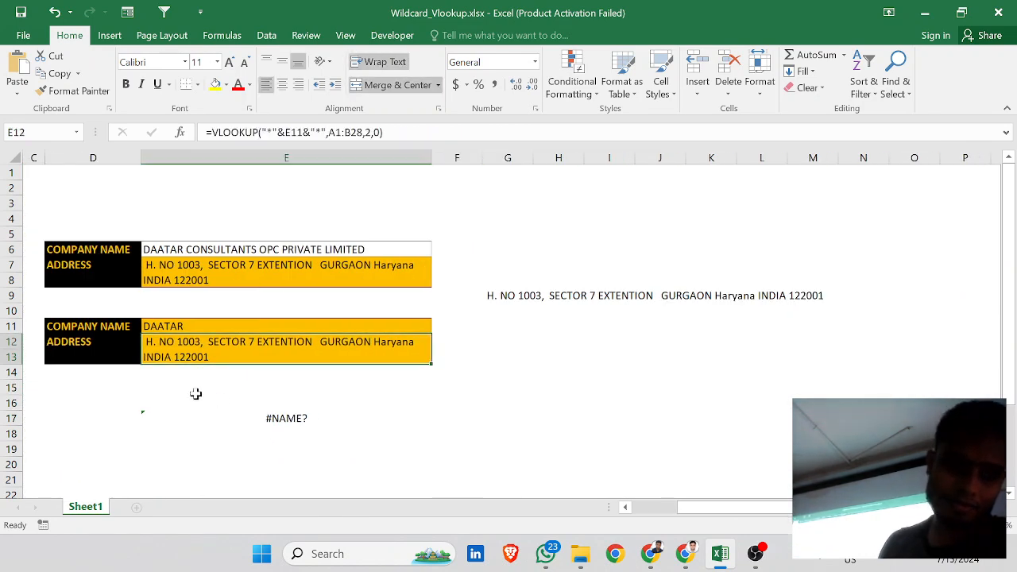
click(277, 327)
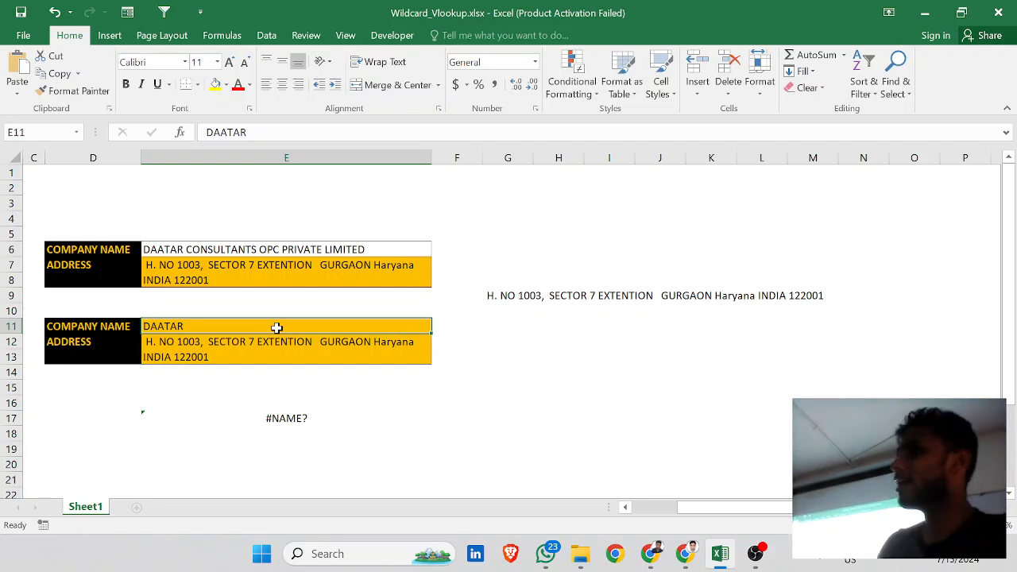
double_click(277, 328)
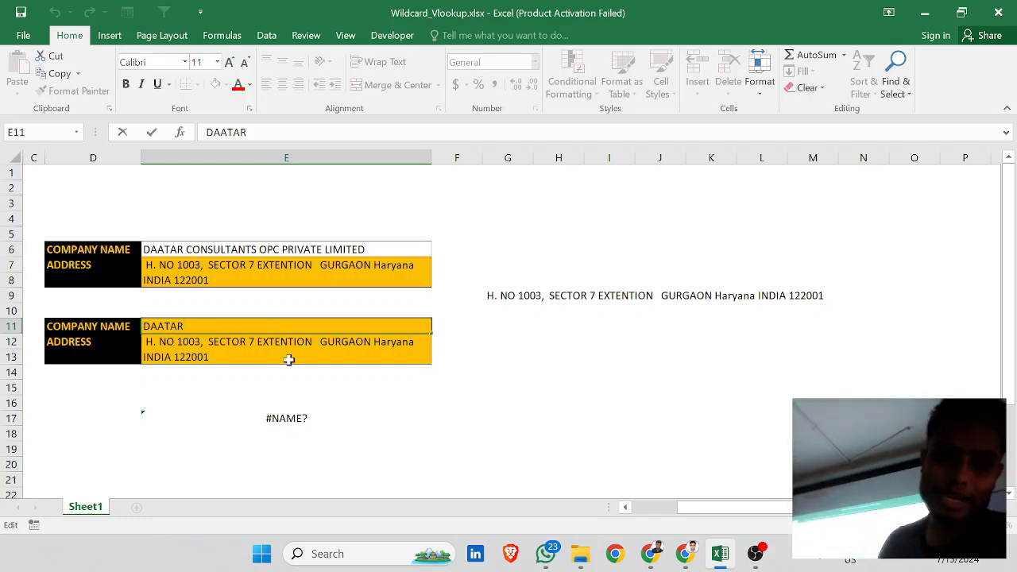
click(288, 360)
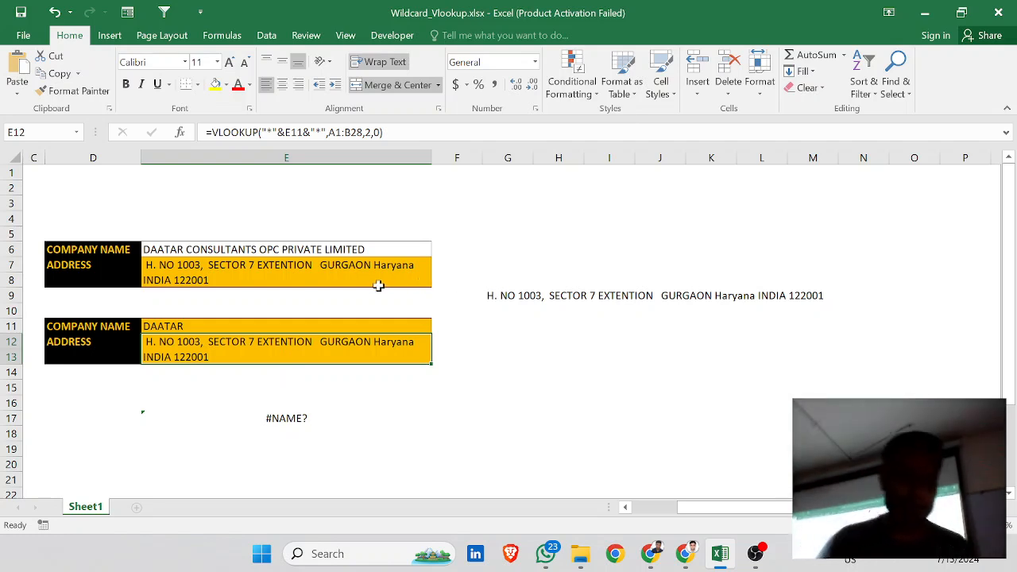
Copy the lookup_value argument "*"&E11&"*" from the wildcard VLOOKUP formula in E12.
double_click(383, 343)
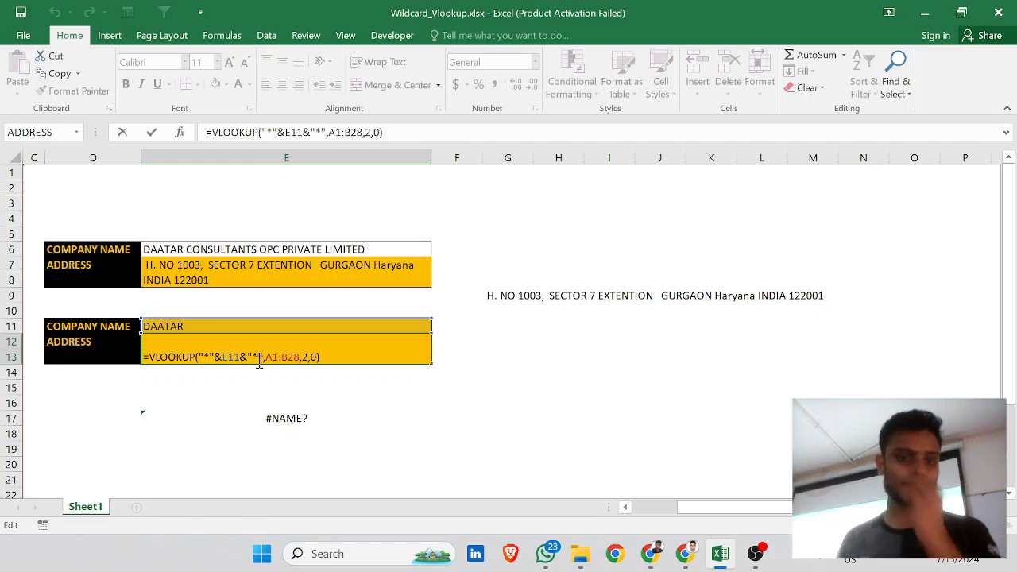
click(261, 357)
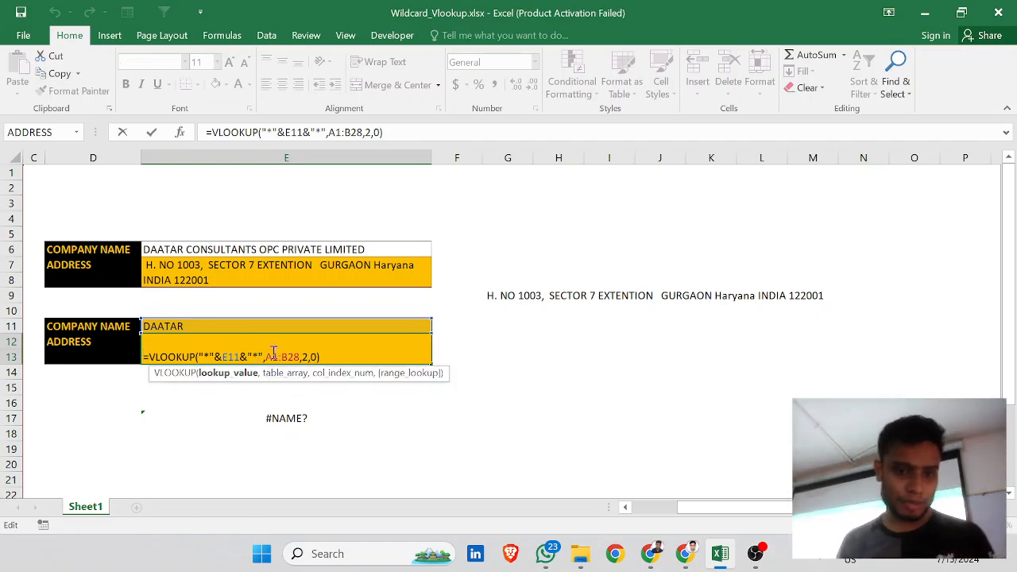
drag(265, 352, 197, 359)
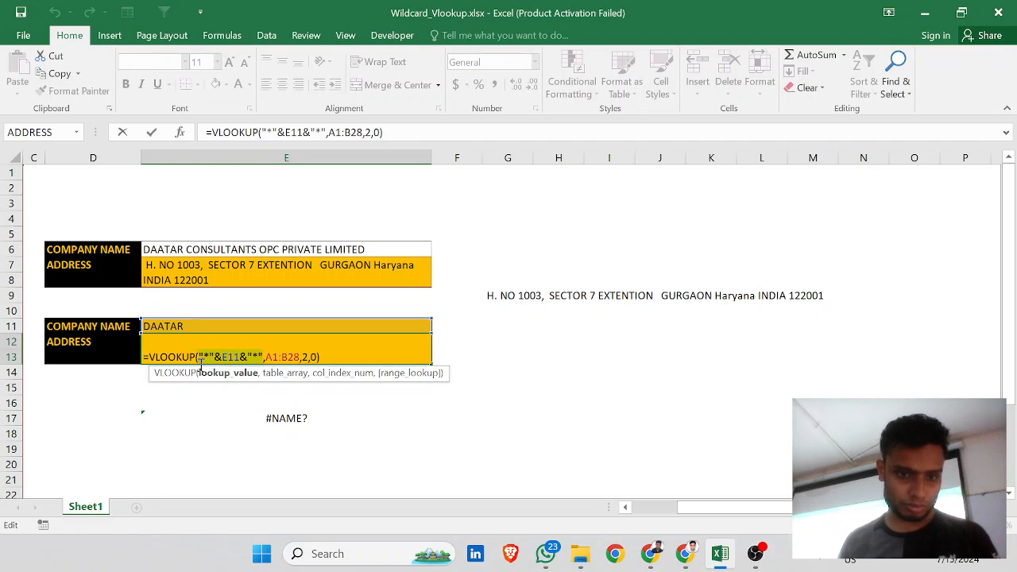
click(456, 447)
drag(457, 441, 459, 430)
key(ctrl+z)
key(Return)
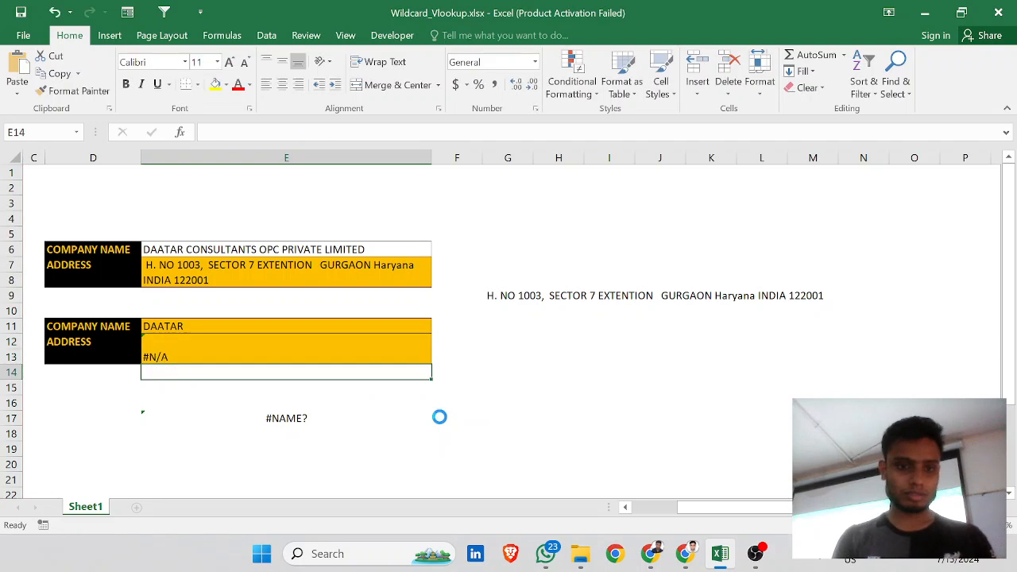
key(ctrl+z)
Paste the copied lookup argument into F17 as *&E11&"*" and widen column F to fit it.
click(454, 418)
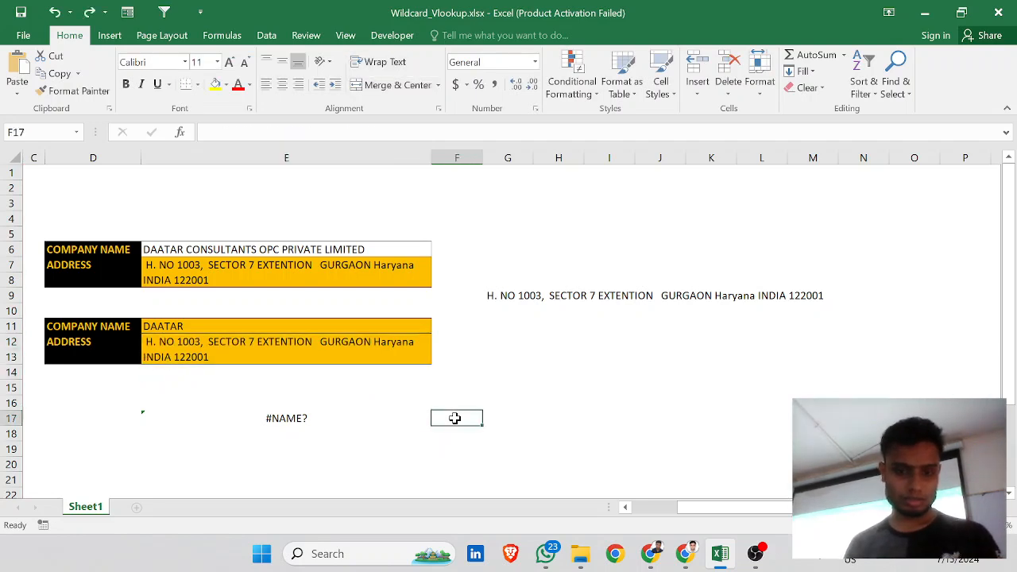
text(*&E11&"*")
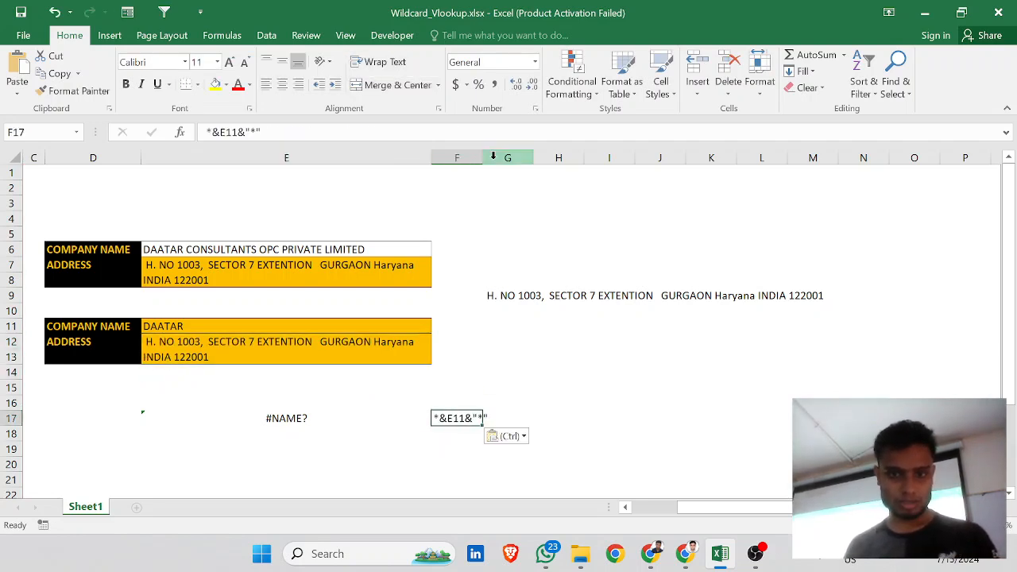
drag(482, 159, 536, 167)
double_click(482, 418)
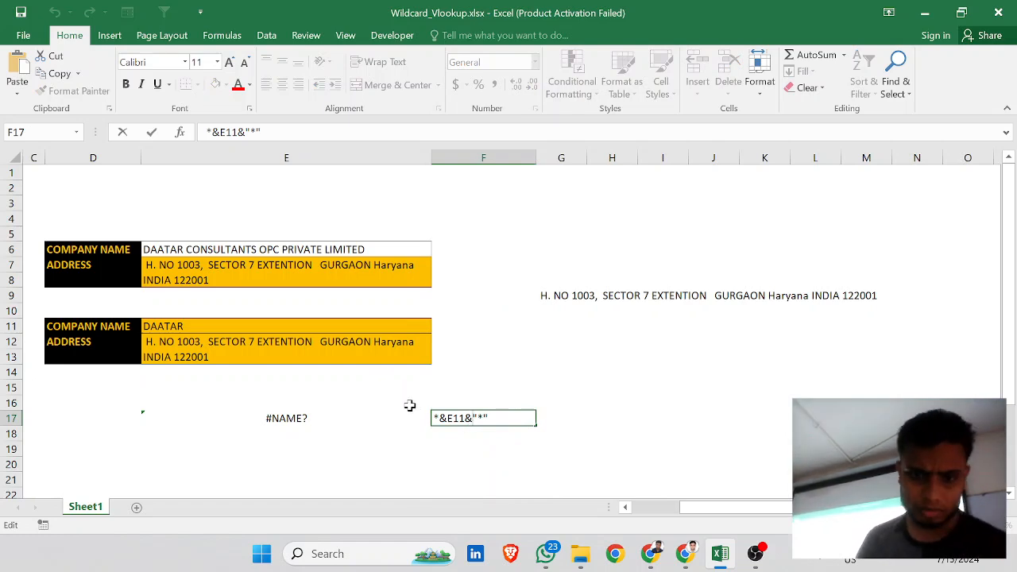
key(Return)
Check the formula in E12 and add the missing quotation marks in F17 so it reads "*"&E11&"*".
click(337, 351)
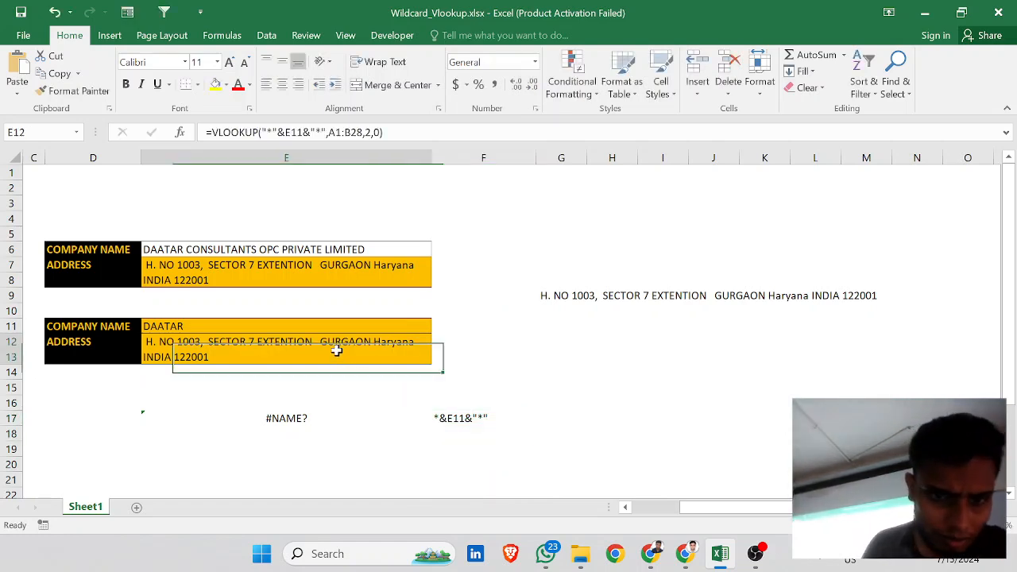
double_click(337, 351)
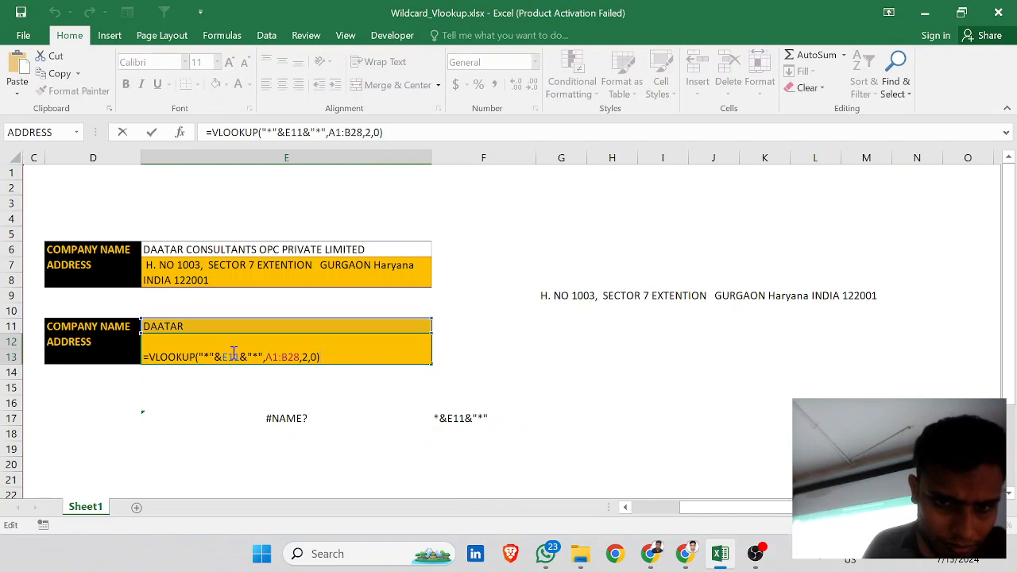
key(Return)
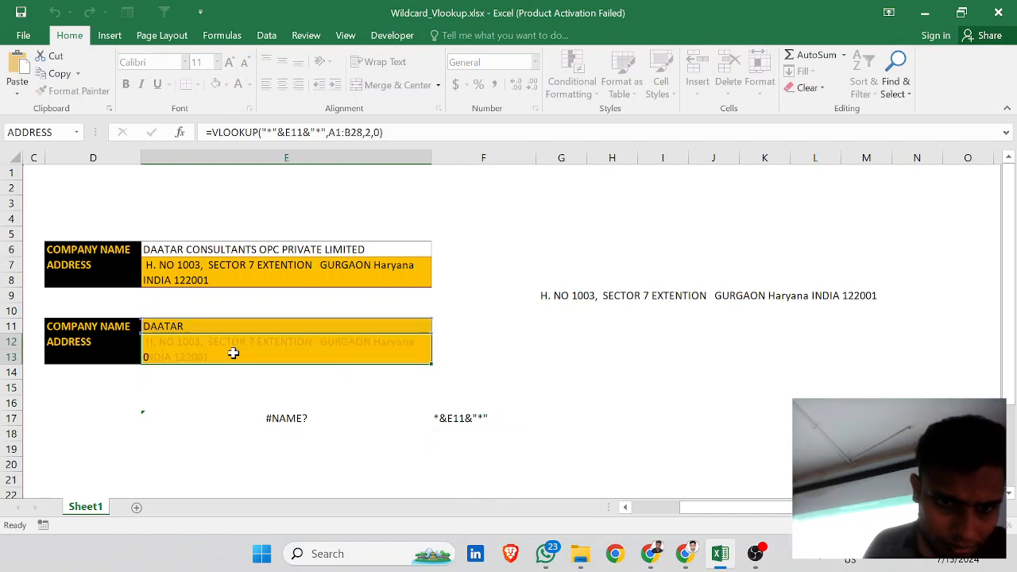
click(429, 420)
click(435, 418)
double_click(435, 420)
text(")
key(Home)
text(")
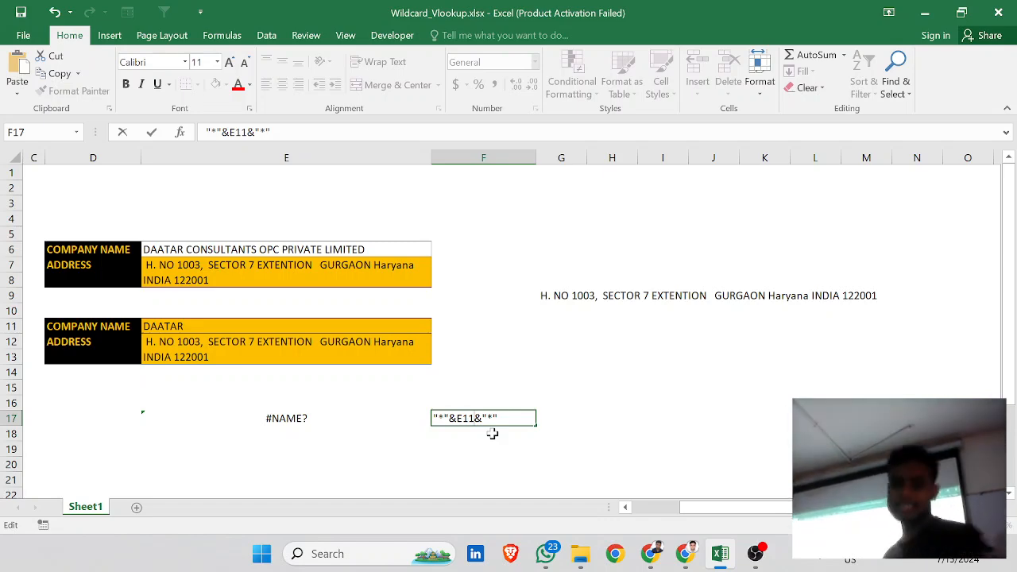
click(674, 475)
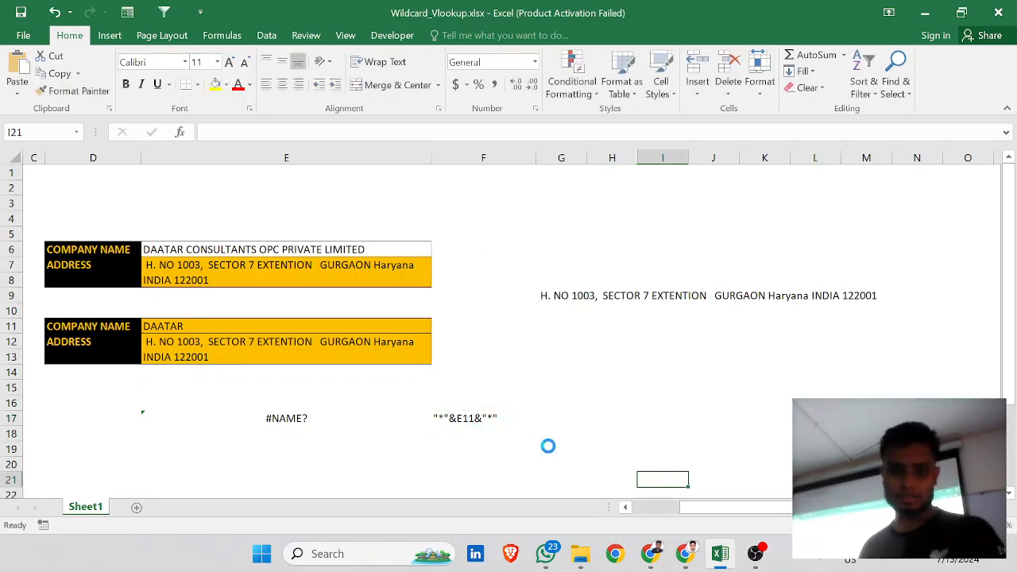
Enlarge the sheet view around the partial-name lookup block in D11:E13.
ctrl+scroll(547, 445, up, 6)
scroll(578, 363, up, 2)
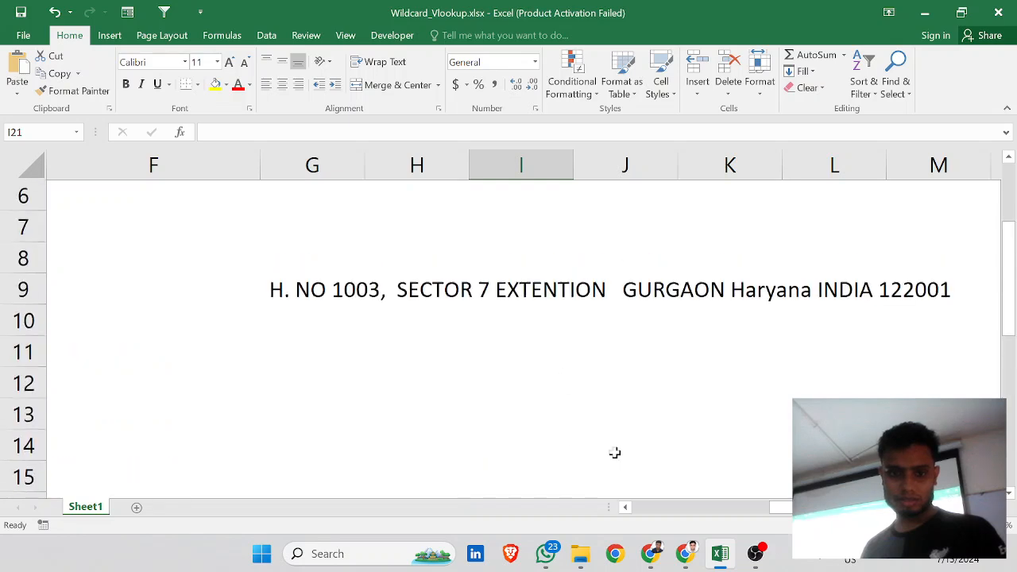
scroll(783, 485, down, 1)
mouse_move(786, 512)
mouse_down()
mouse_move(731, 511)
mouse_move(789, 508)
mouse_up()
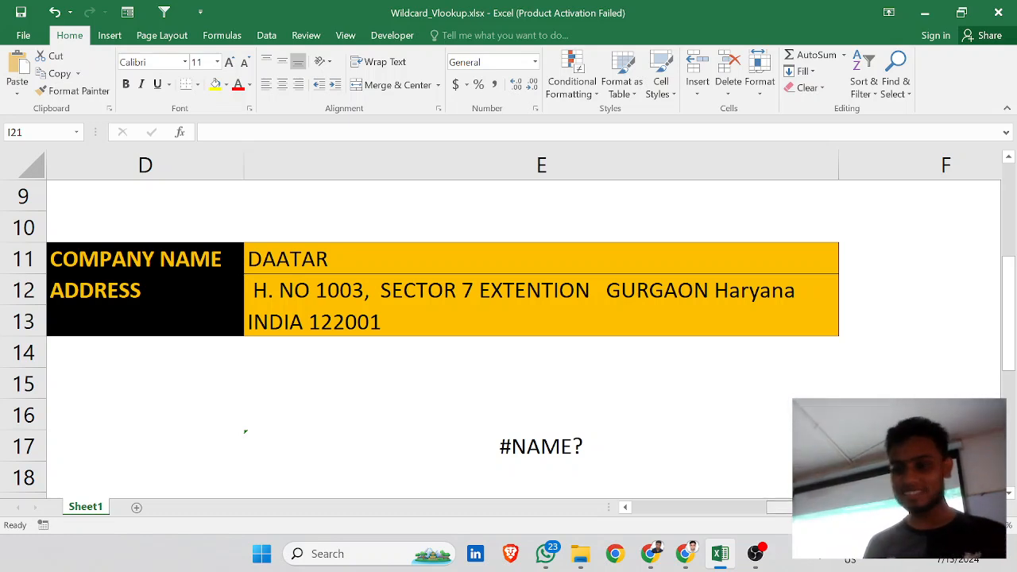
Examine the opening asterisk part of the lookup argument in F17 without changing the cell.
scroll(498, 334, right, 2)
scroll(498, 333, right, 4)
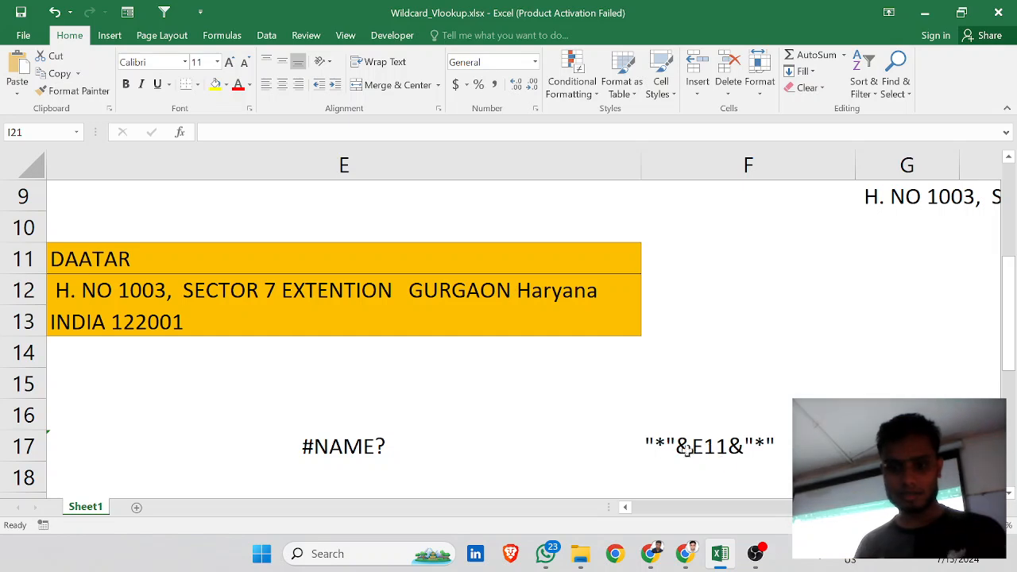
click(661, 467)
double_click(667, 447)
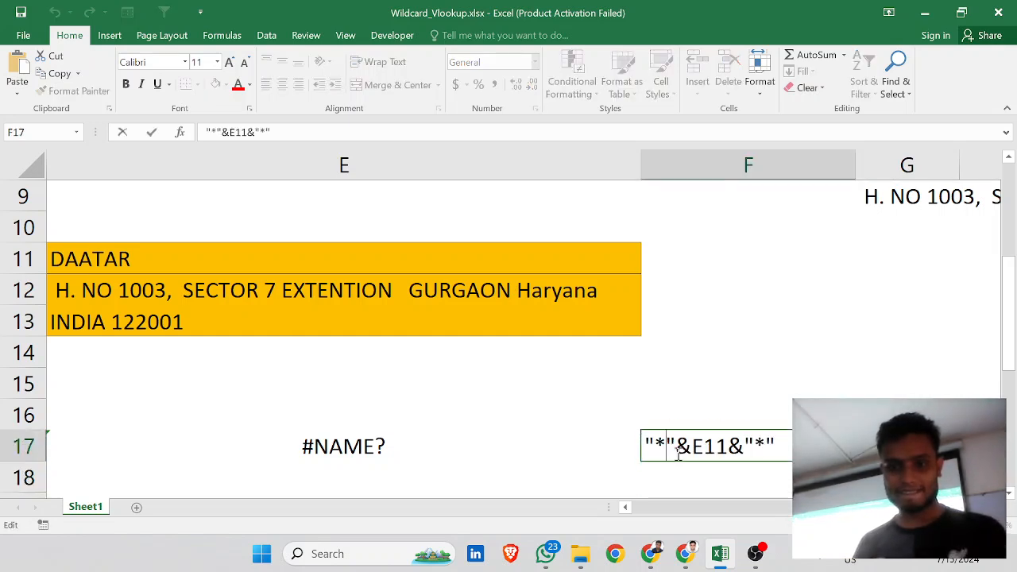
key(Return)
click(681, 446)
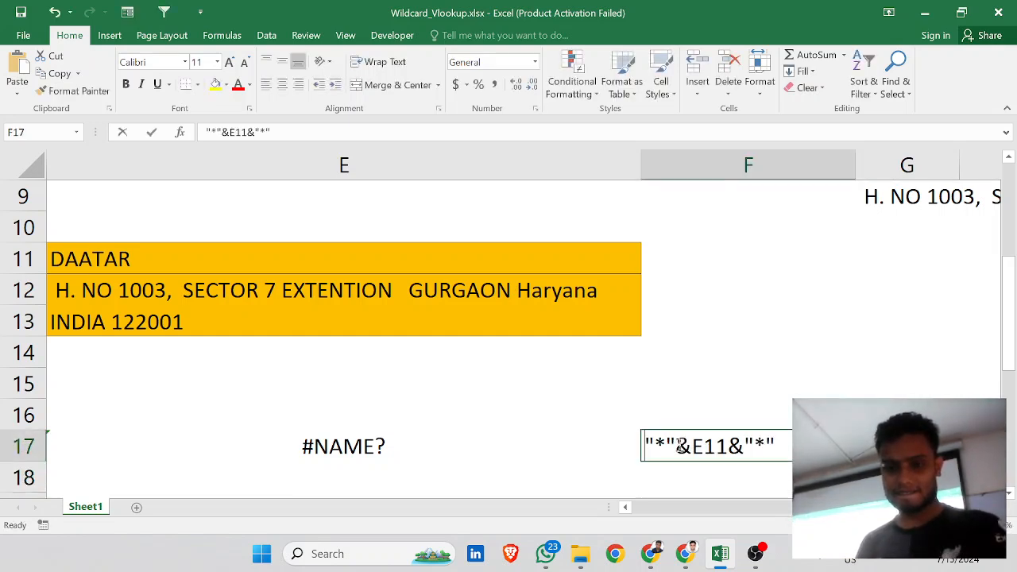
double_click(681, 446)
key(Return)
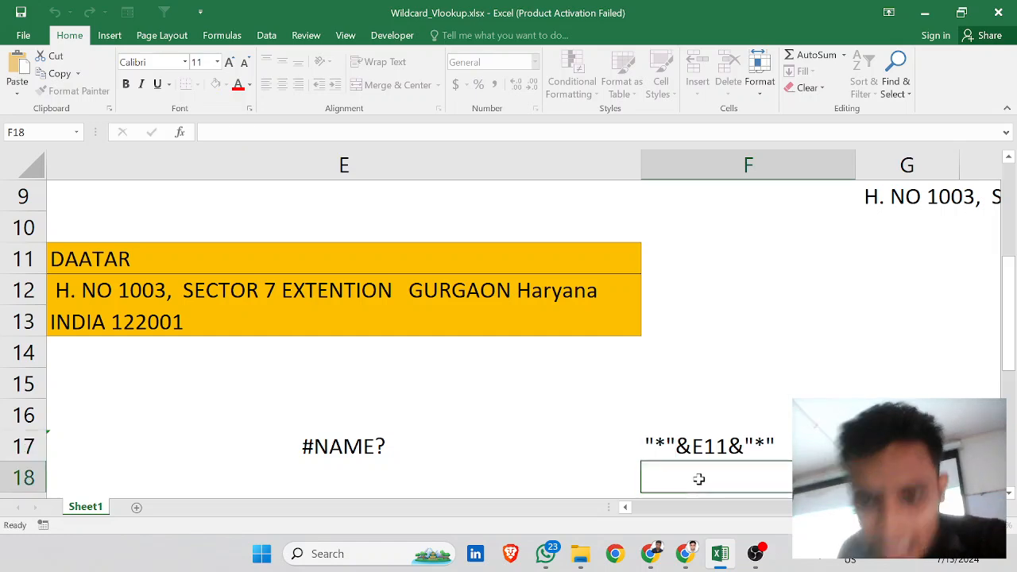
scroll(699, 479, down, 1)
text(H)
key(BackSpace)
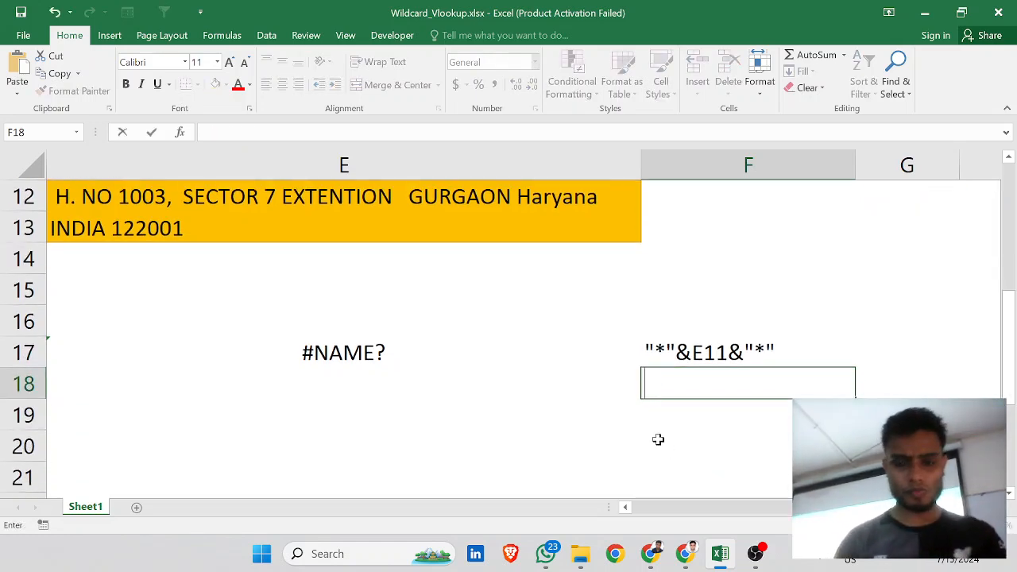
key(Return)
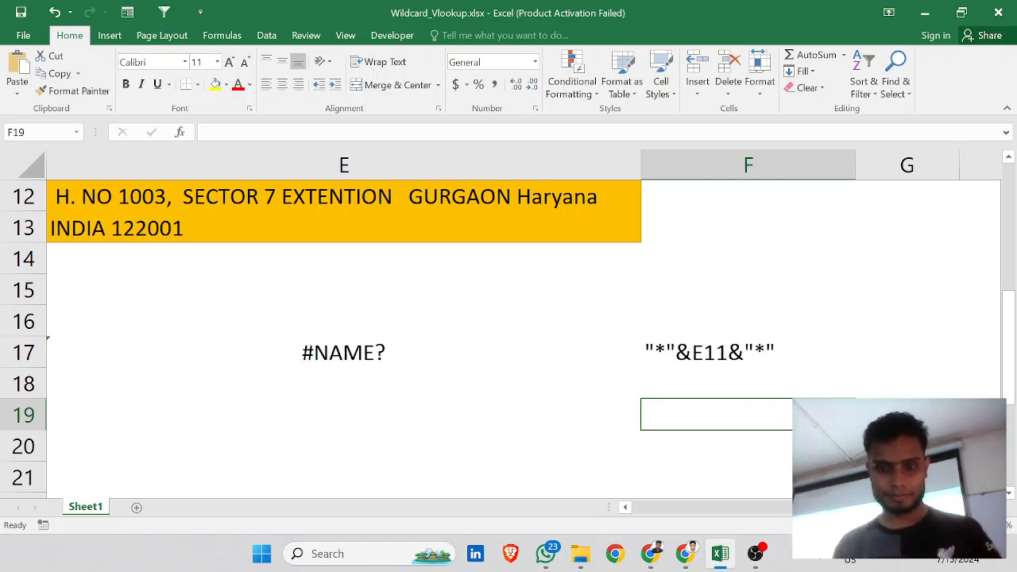
Copy the full argument text "*"&E11&"*" from inside cell F17.
drag(892, 506, 691, 502)
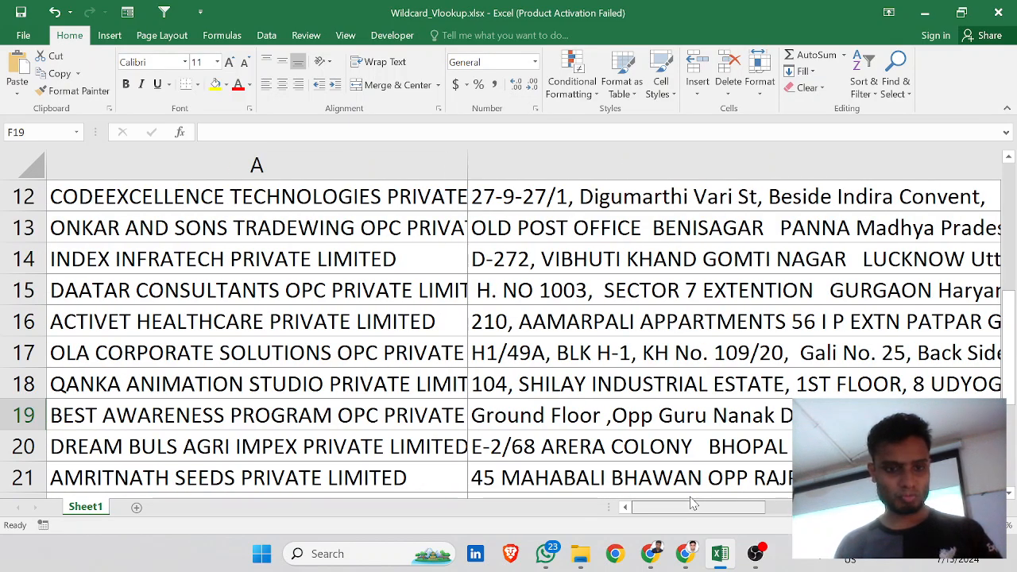
drag(719, 502, 894, 505)
double_click(734, 359)
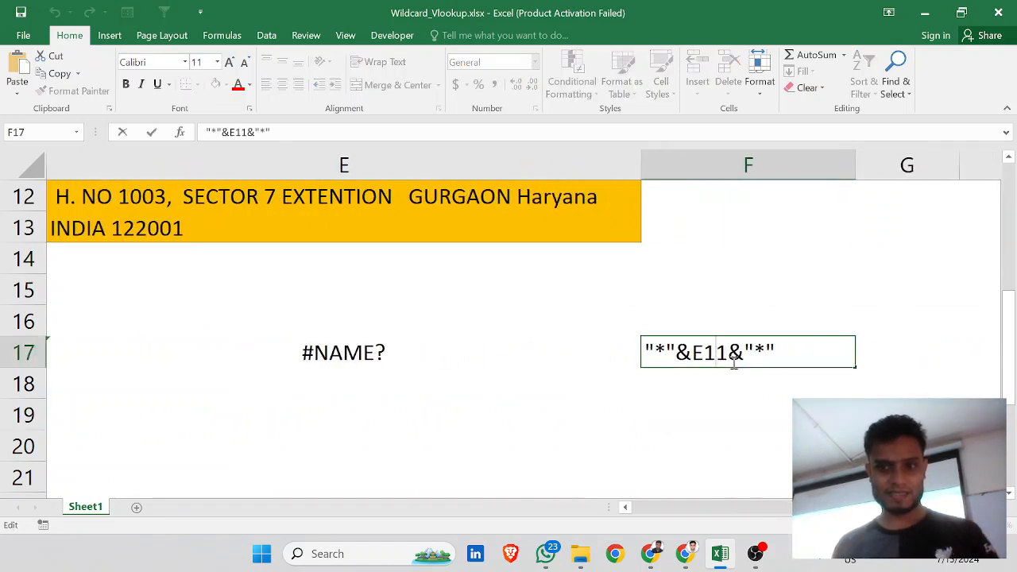
drag(783, 349, 635, 347)
key(ctrl+c)
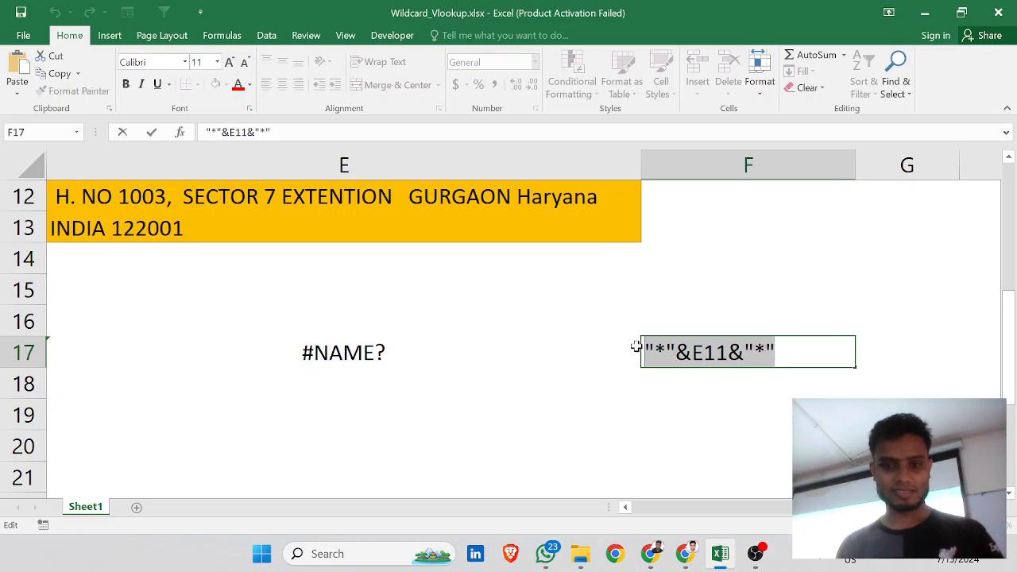
click(637, 404)
Switch to the Google Meet window and choose to stay in the call.
click(685, 554)
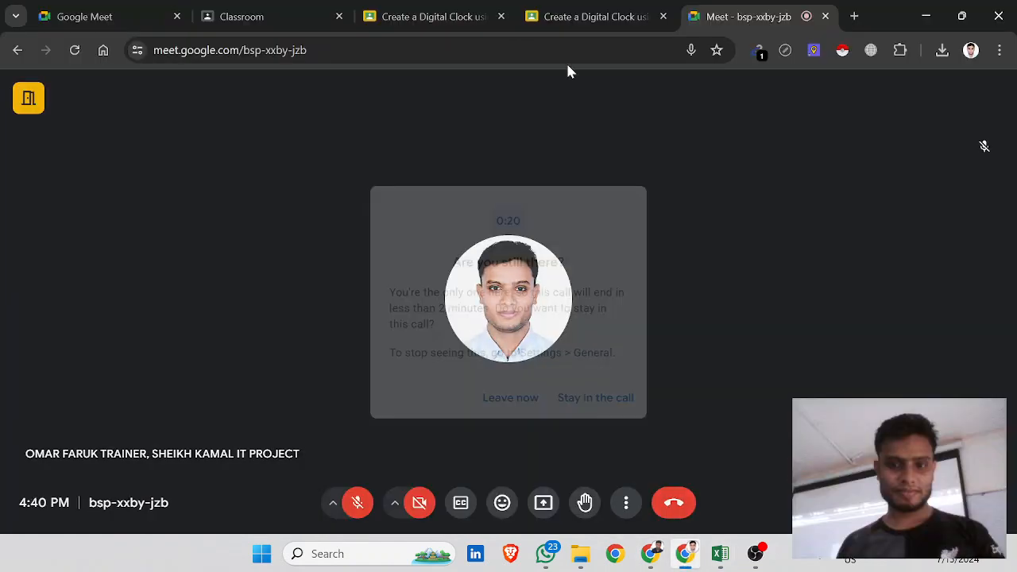
click(562, 401)
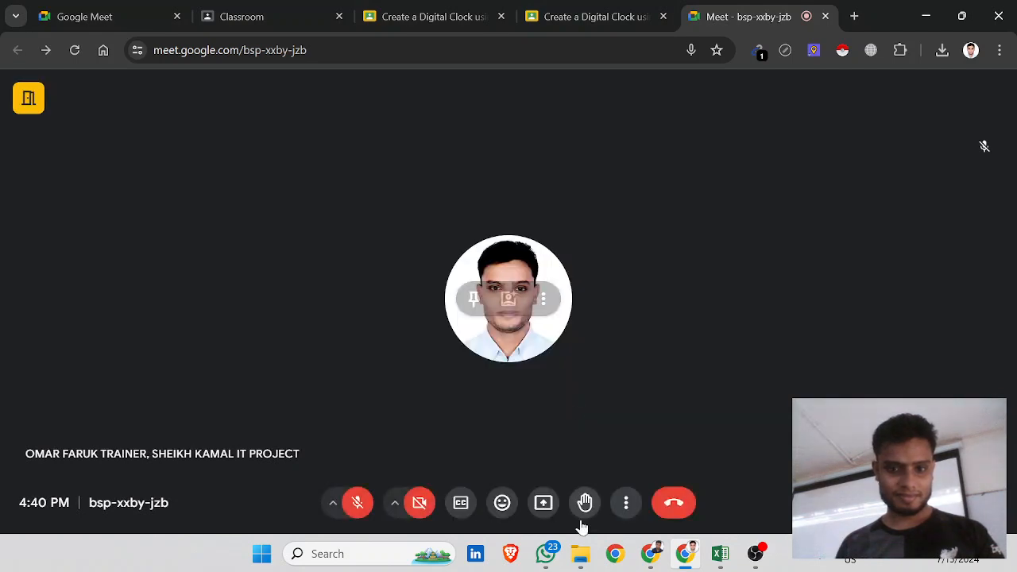
Open a new Chrome window with another profile and load chat.openai.com.
click(650, 553)
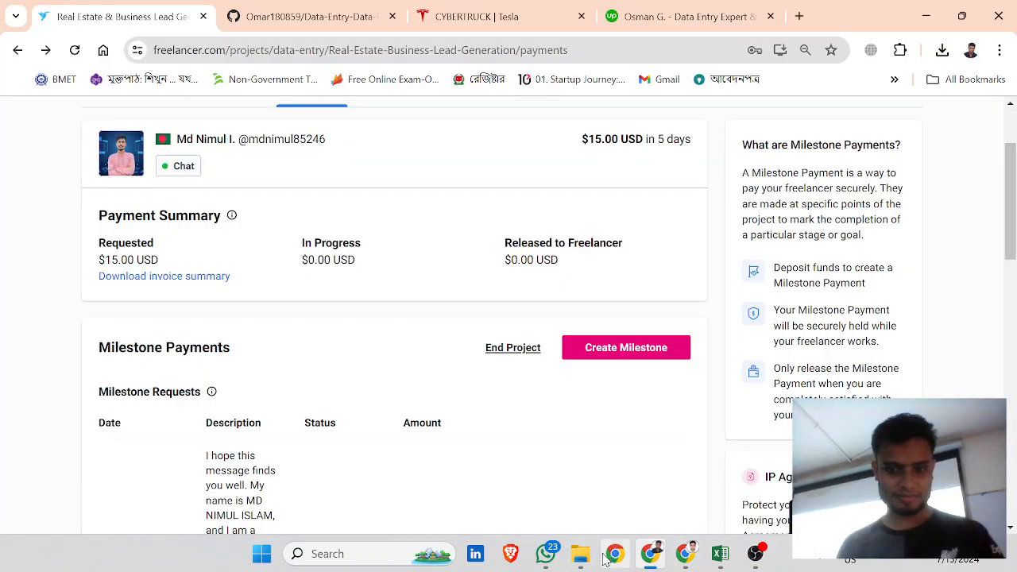
click(613, 554)
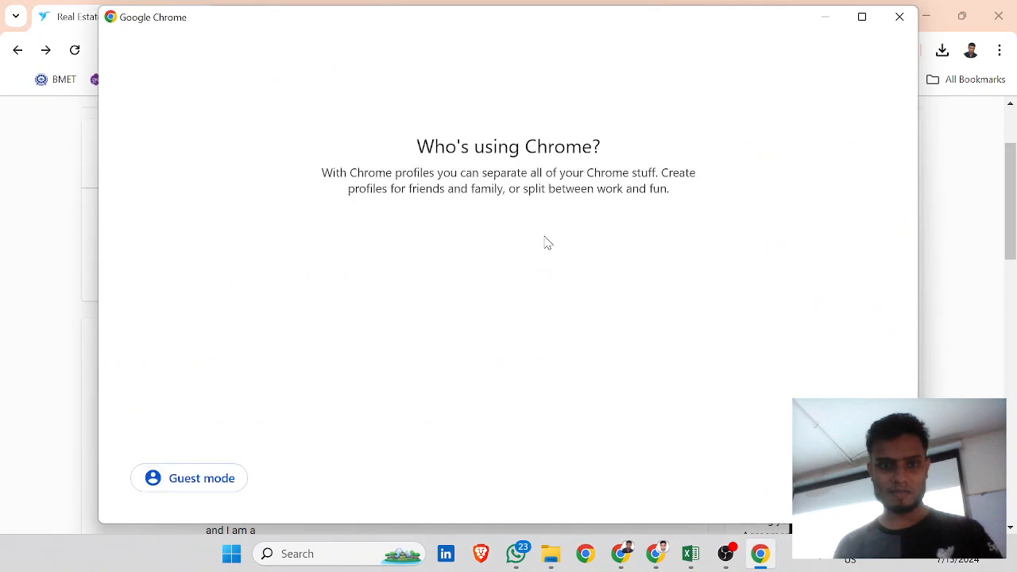
click(615, 337)
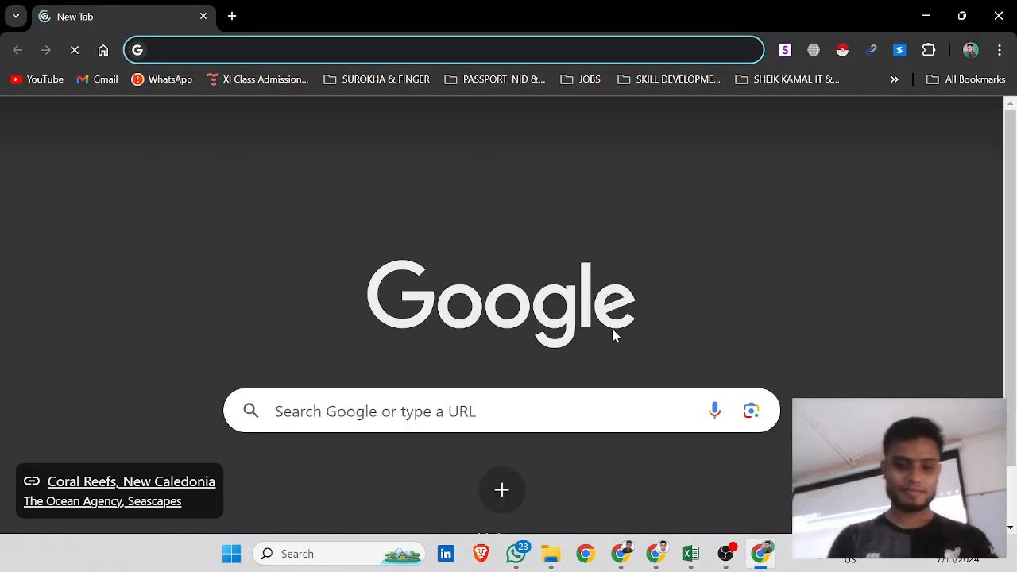
text(Cha)
key(Return)
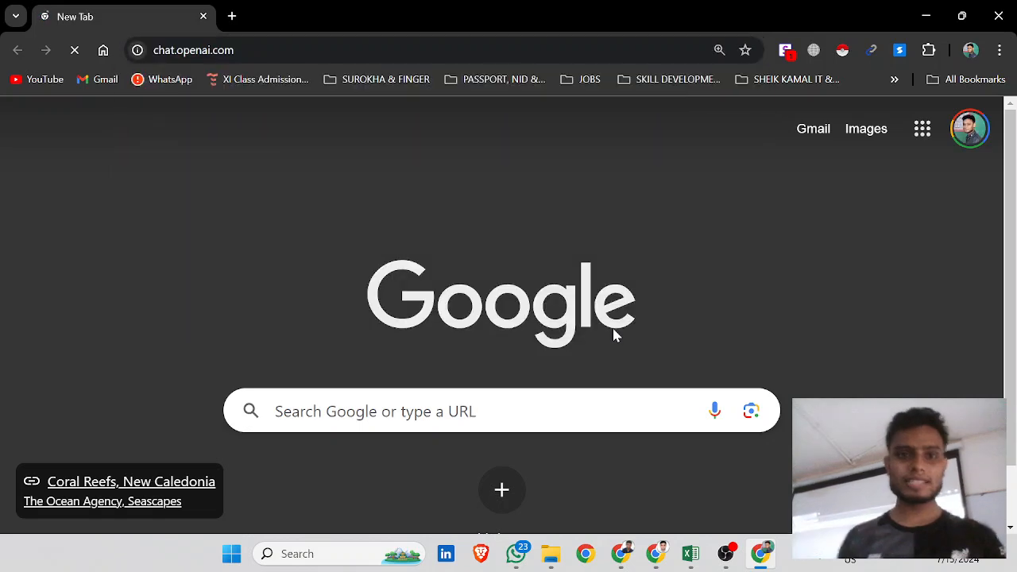
Minimize the Google Meet and OBS windows to return to the ChatGPT page.
click(715, 559)
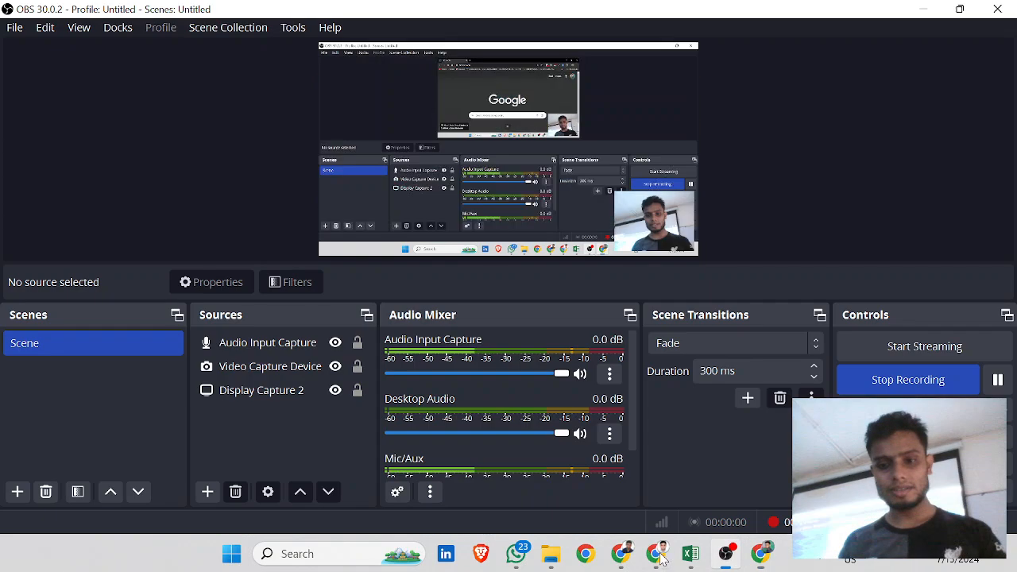
click(655, 554)
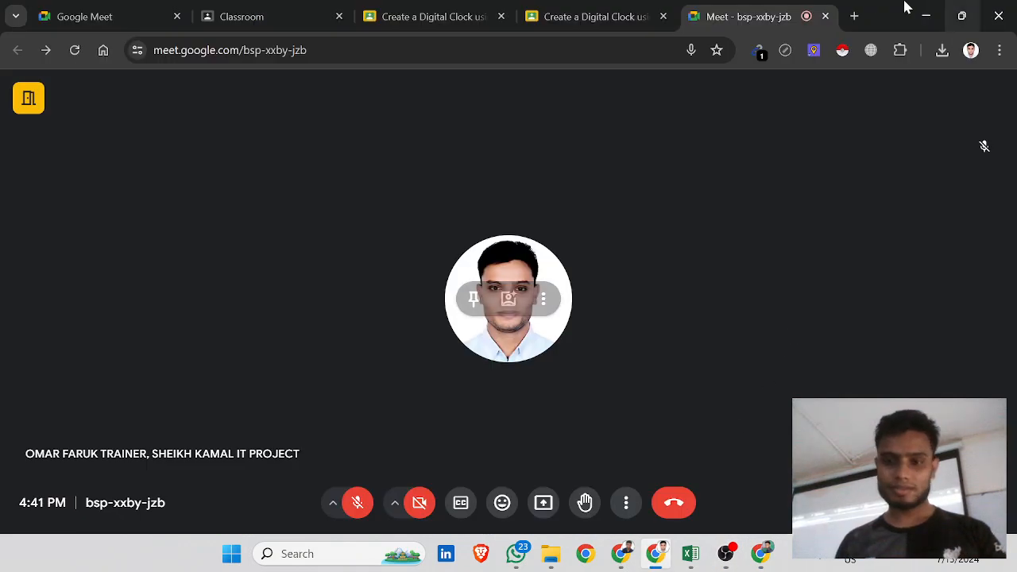
click(923, 15)
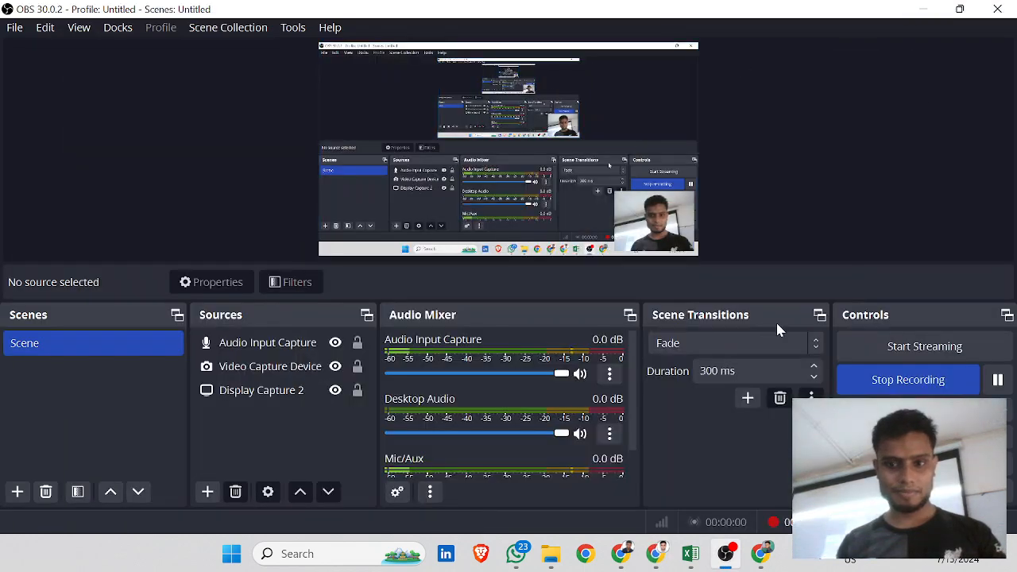
click(923, 9)
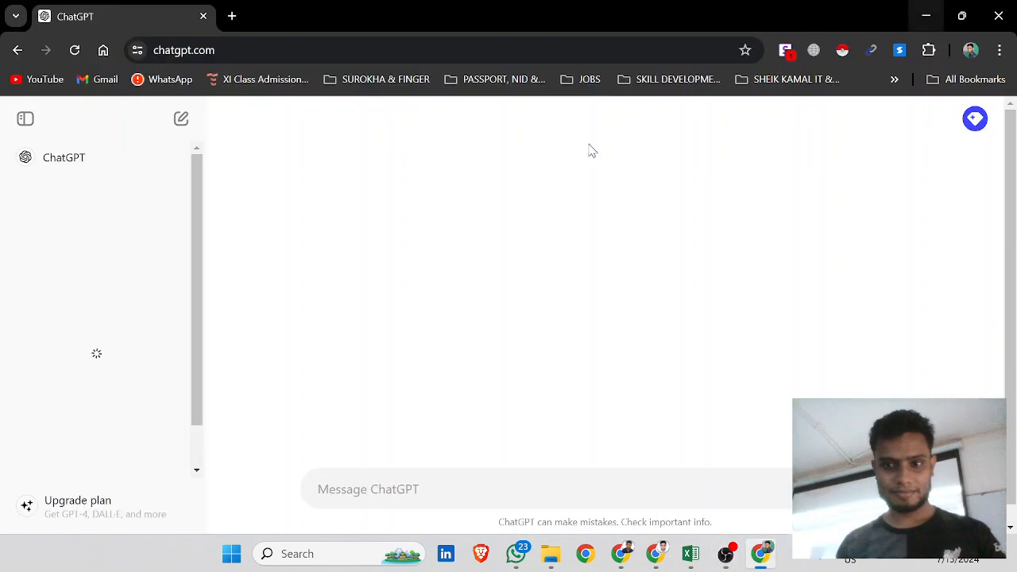
Ask ChatGPT about the pasted "*"&E11&"*" with the text FORMULA IN WILDCARD and highlight the MATCH heading in its answer.
key(ctrl+v)
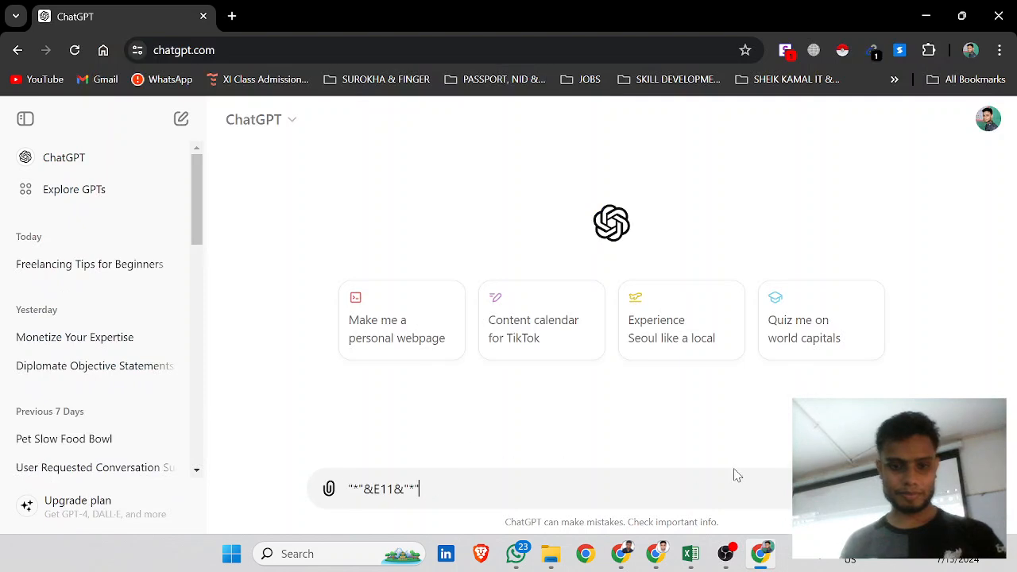
key(shift+Return)
text(FORMU)
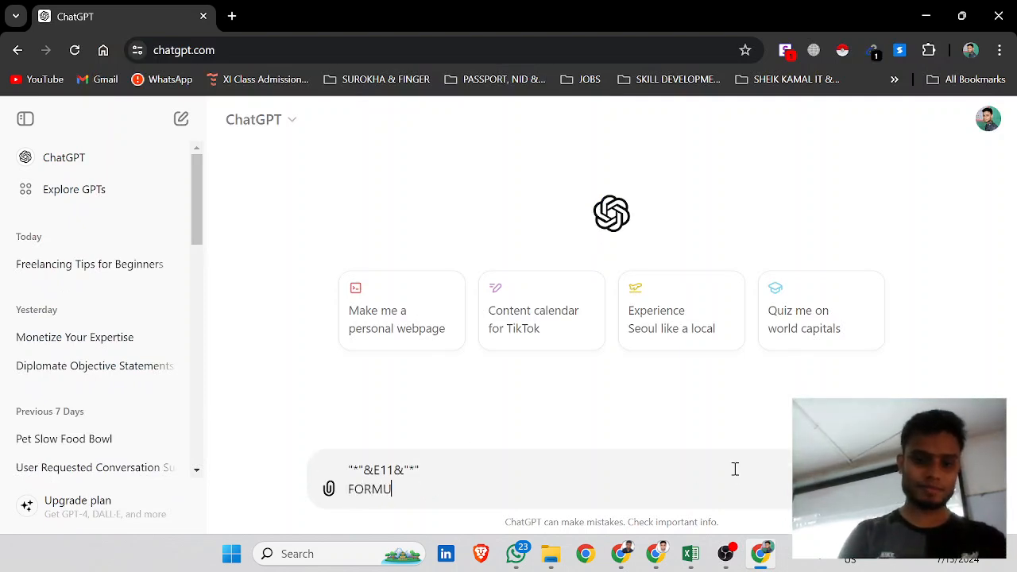
text(LA IN WIND)
key(BackSpace)
key(BackSpace)
text(LDCARD)
key(Return)
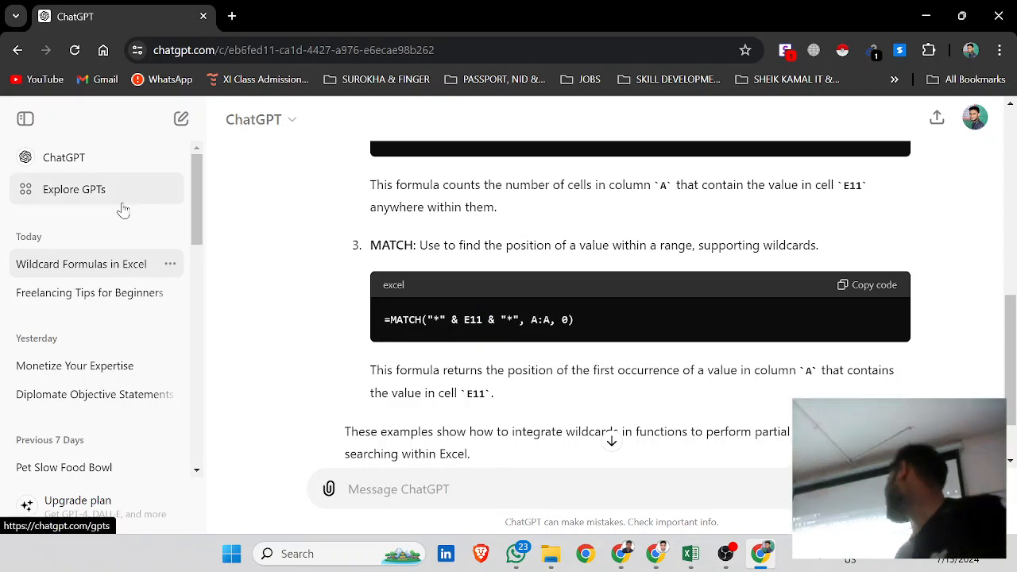
drag(420, 243, 363, 226)
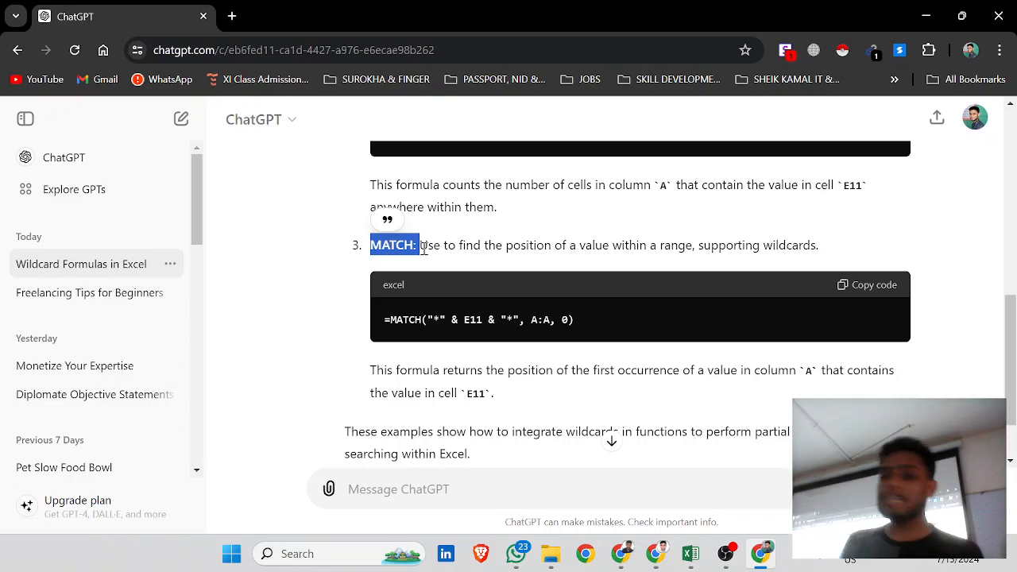
Switch back to the Excel workbook and examine the wildcard argument in F17.
click(727, 554)
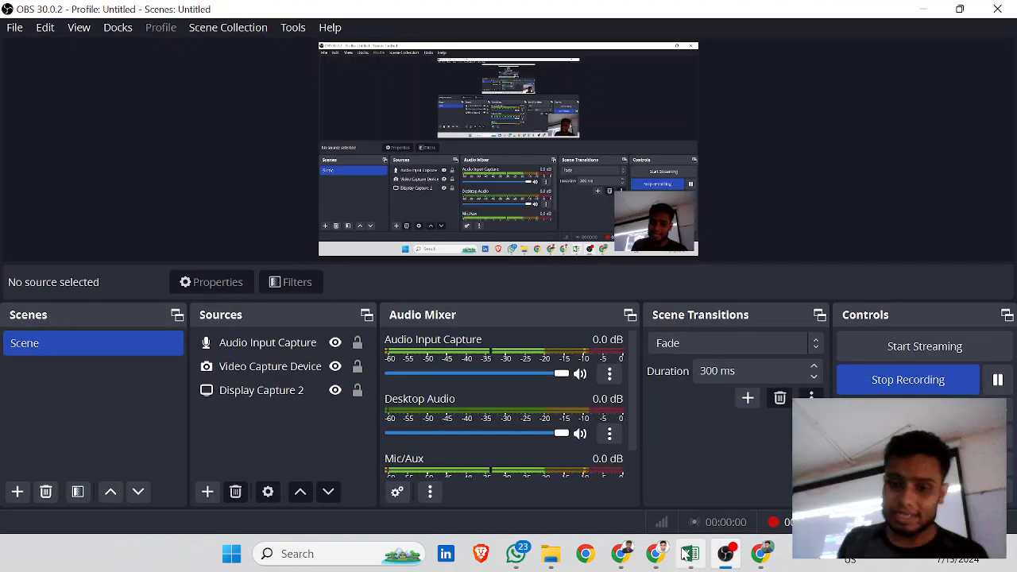
click(690, 554)
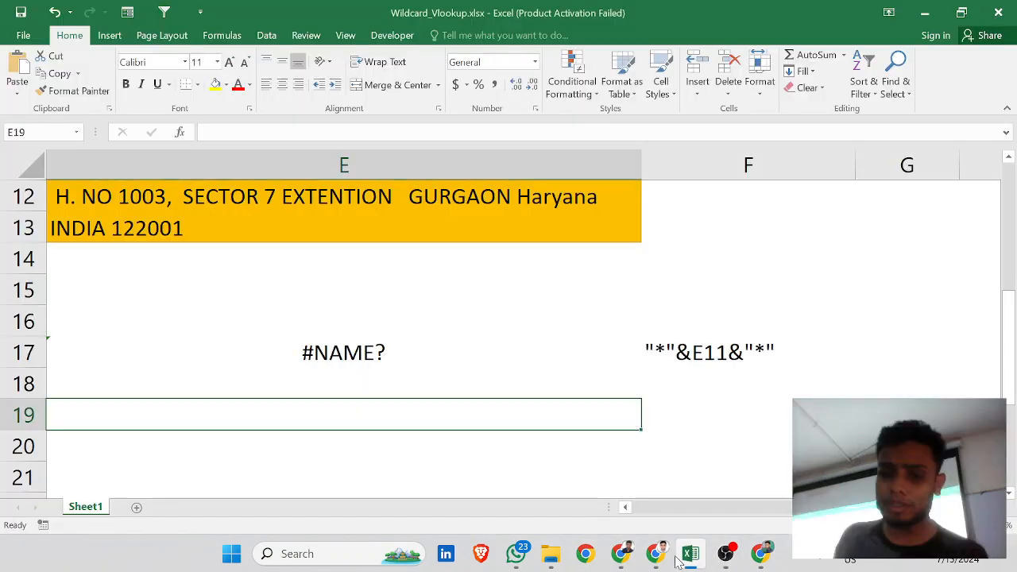
click(666, 357)
double_click(667, 357)
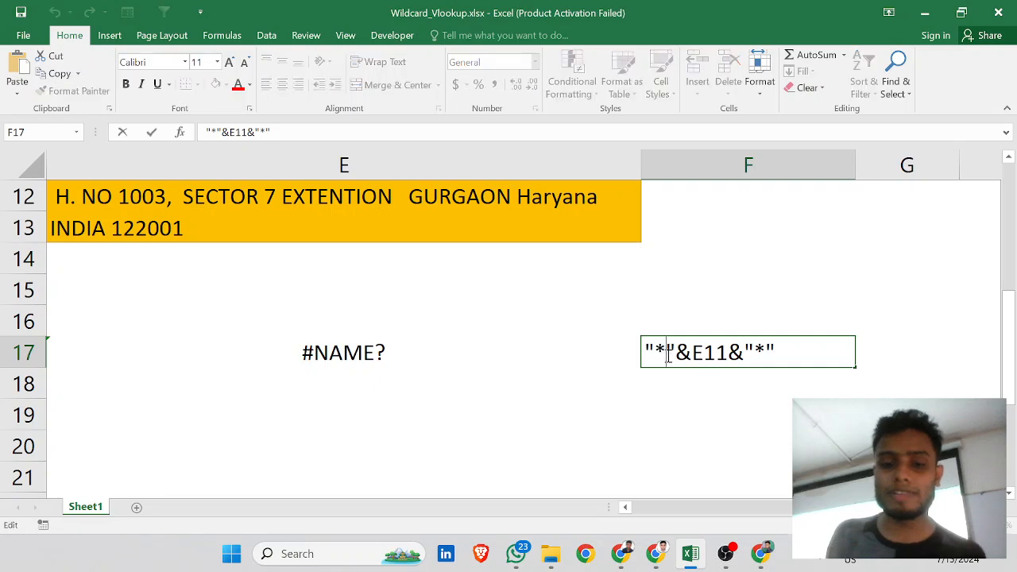
key(Return)
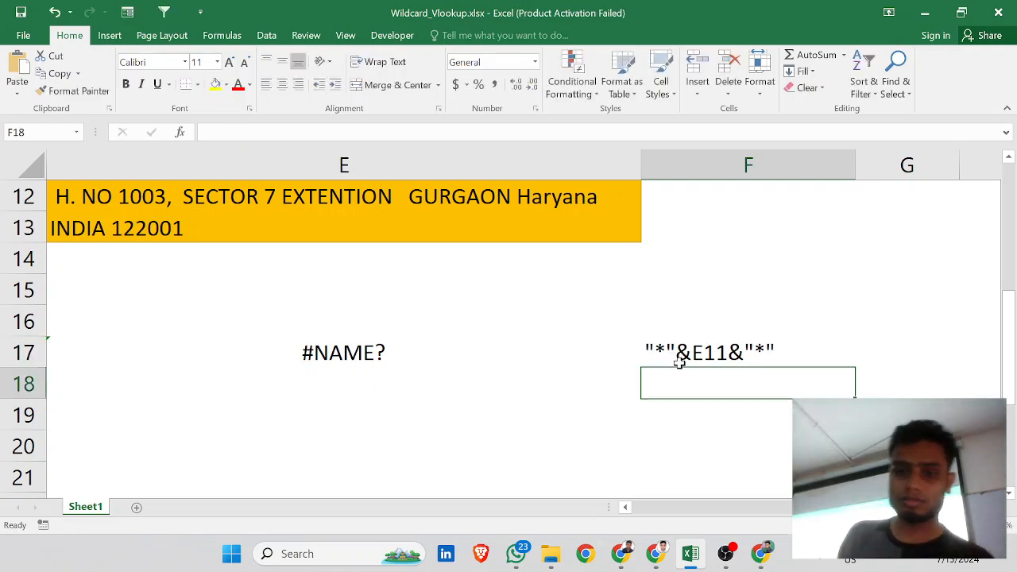
click(785, 352)
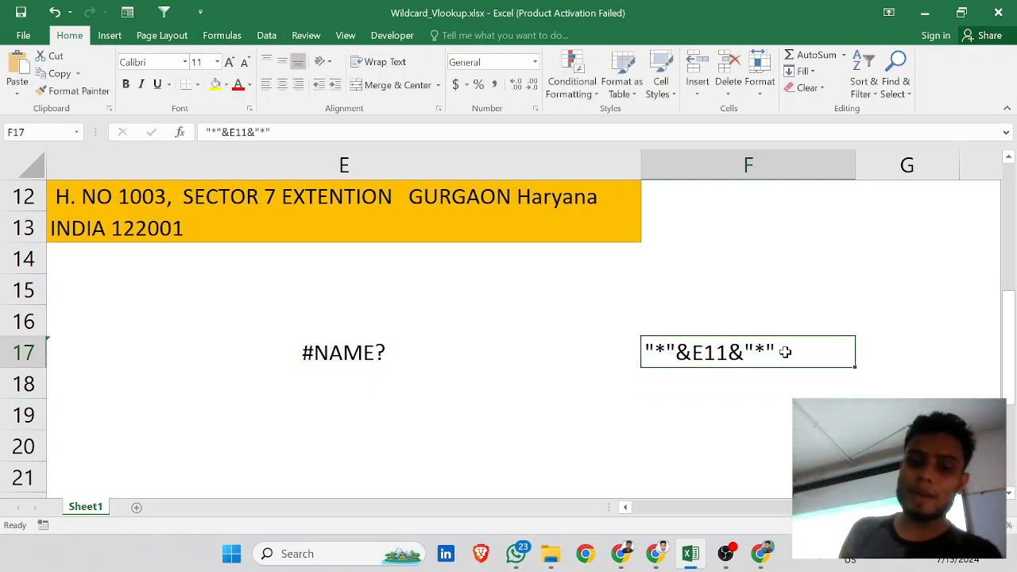
click(702, 378)
click(657, 350)
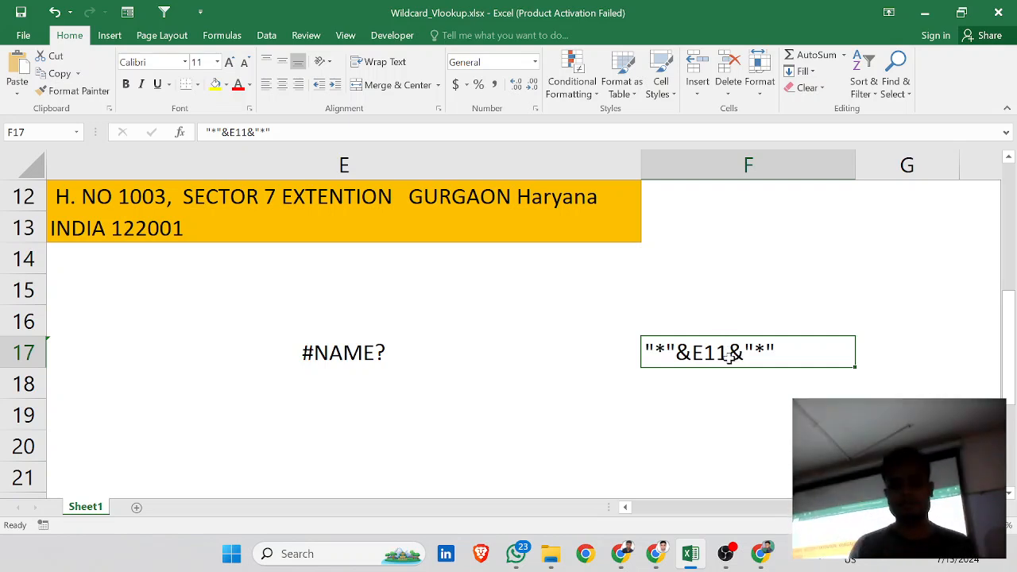
Highlight the closing "*" part of the argument inside F17 to point it out.
double_click(751, 355)
drag(802, 357, 745, 345)
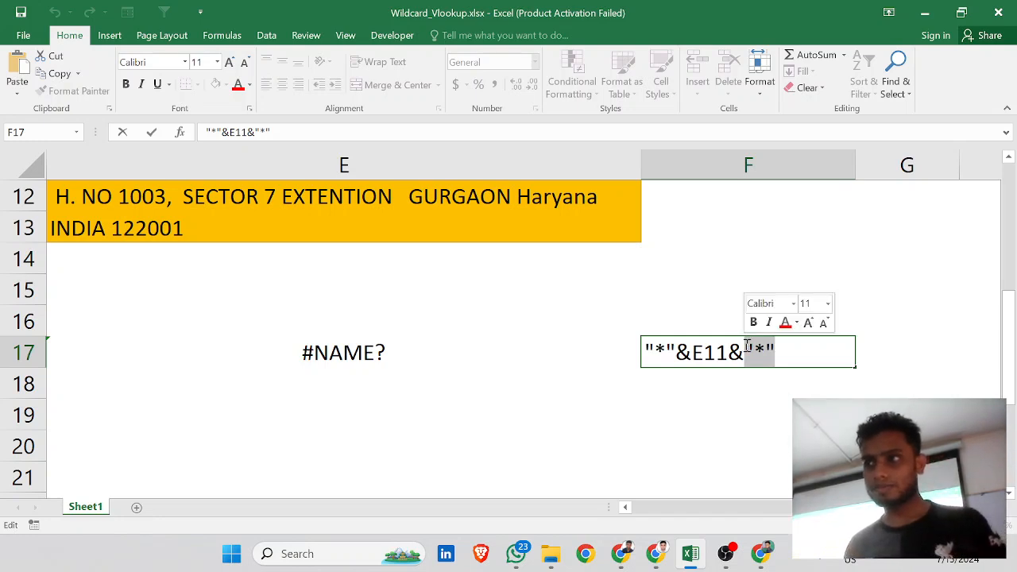
click(762, 410)
click(764, 355)
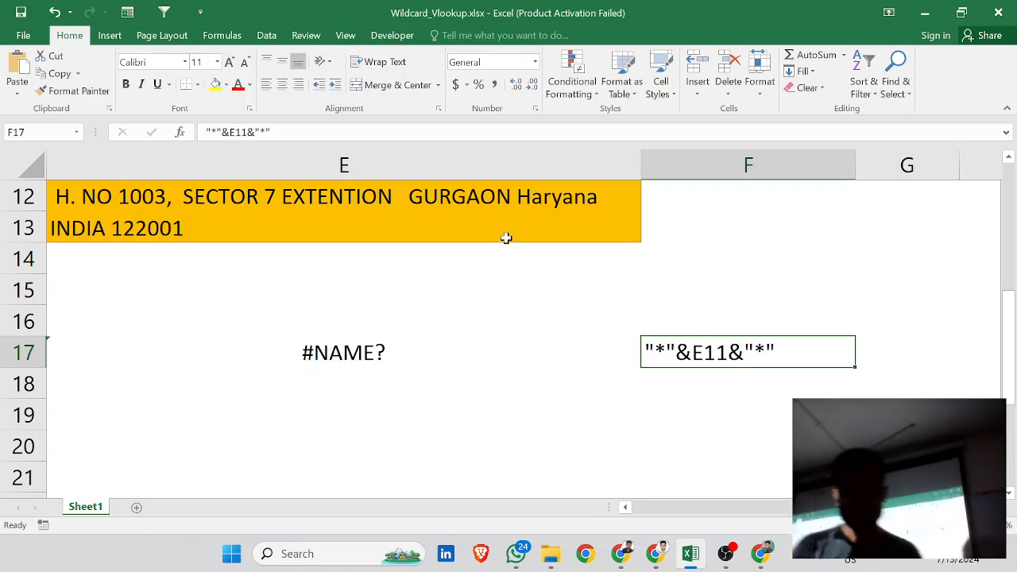
Open the wildcard VLOOKUP formula in the ADDRESS cell E12 to examine its arguments.
key(Left)
key(Left)
key(Left)
key(Left)
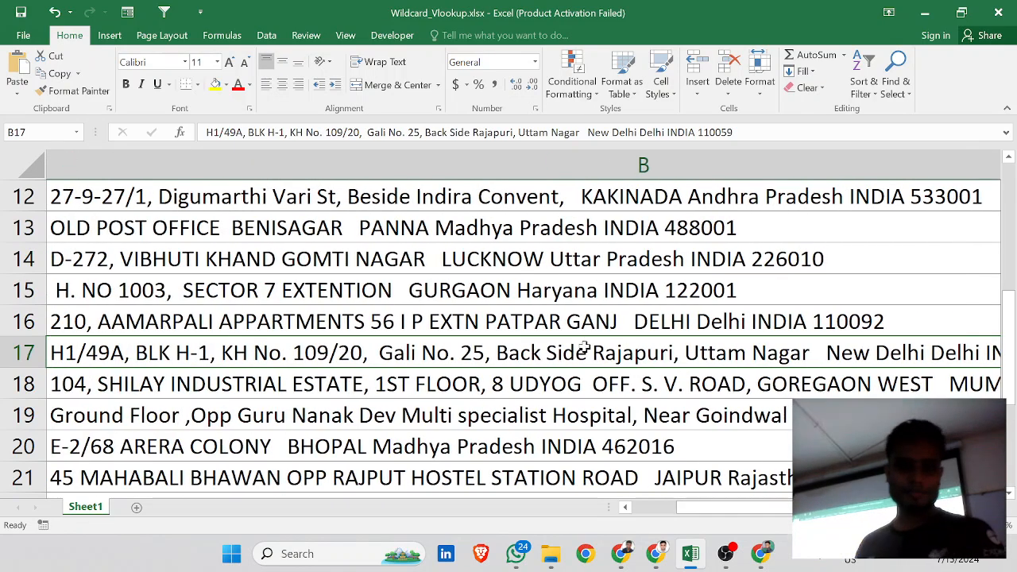
key(Right)
key(Right)
click(488, 220)
double_click(488, 220)
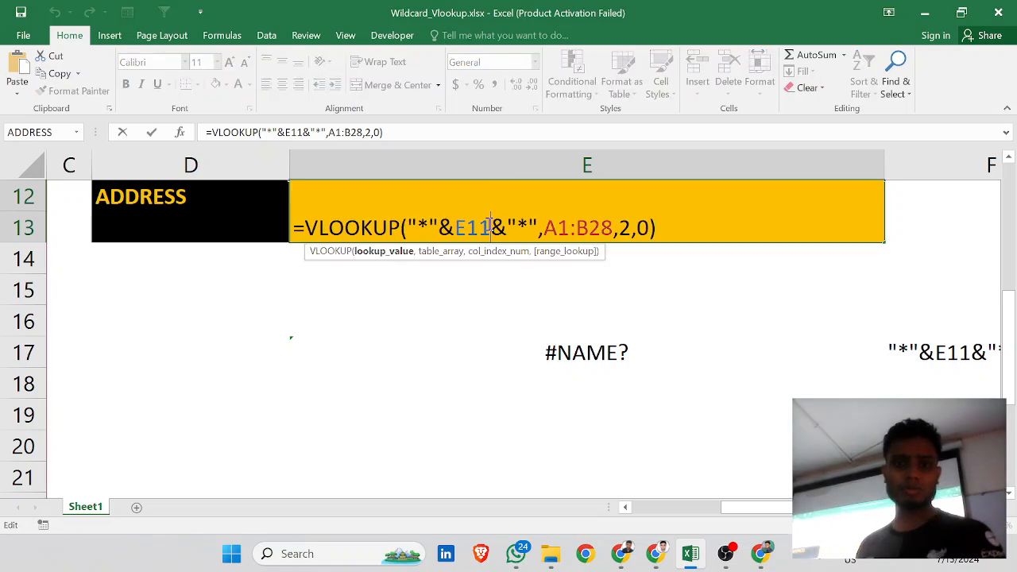
click(681, 228)
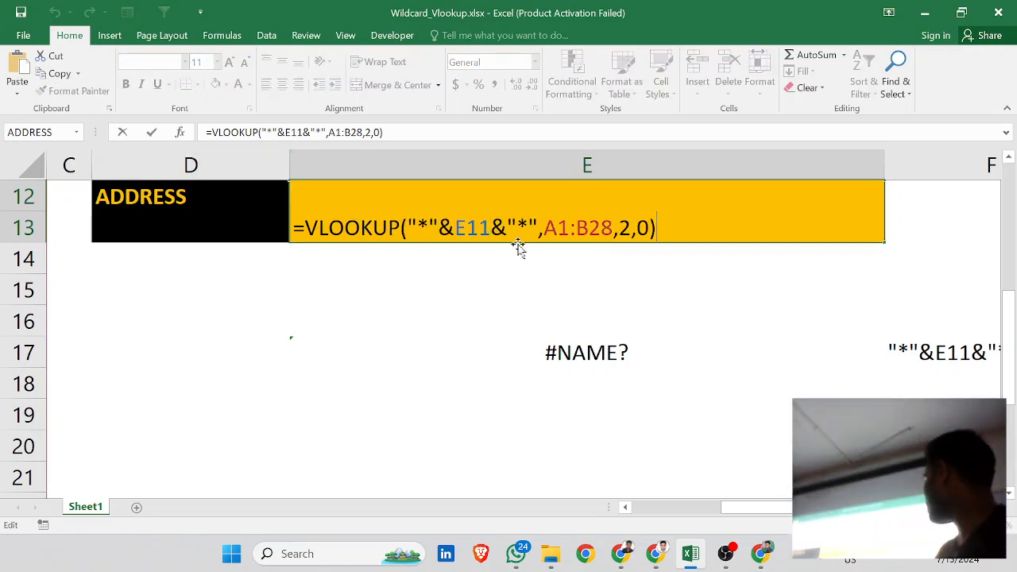
Step through the "*"&E11&"*" lookup value in the E12 formula to examine how its parts are joined.
click(537, 229)
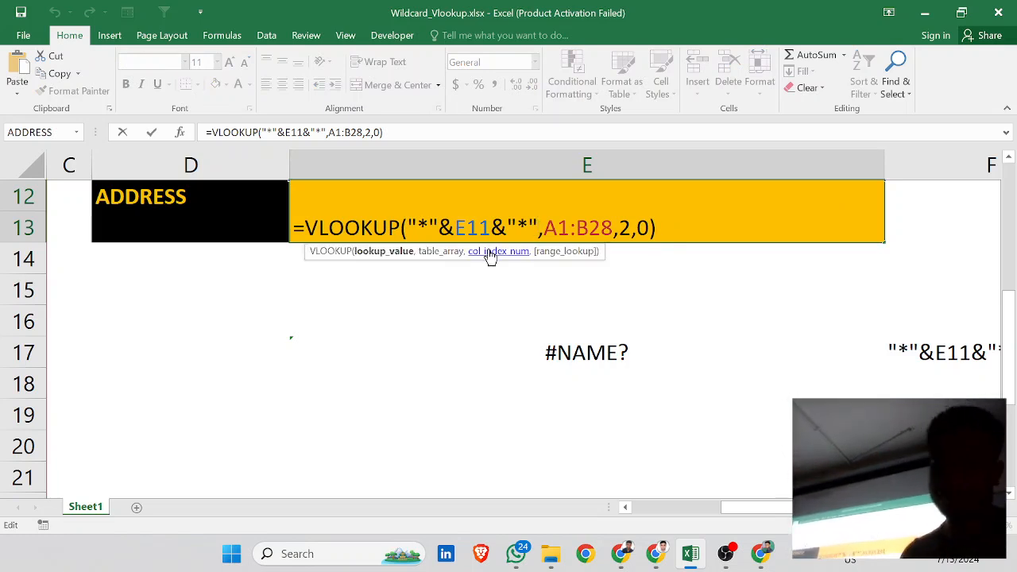
key(Left)
key(Left)
key(Left)
key(Left)
key(Left)
key(Left)
key(Right)
key(Right)
key(Right)
key(Right)
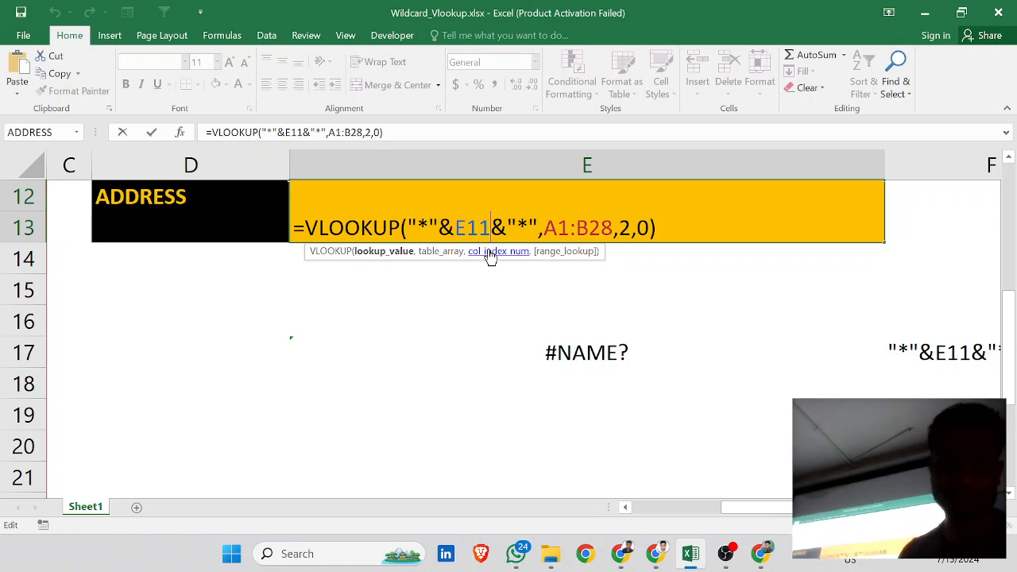
Try entering the E12 VLOOKUP without the closing "*" and put the "*" back into the formula.
drag(538, 228, 509, 229)
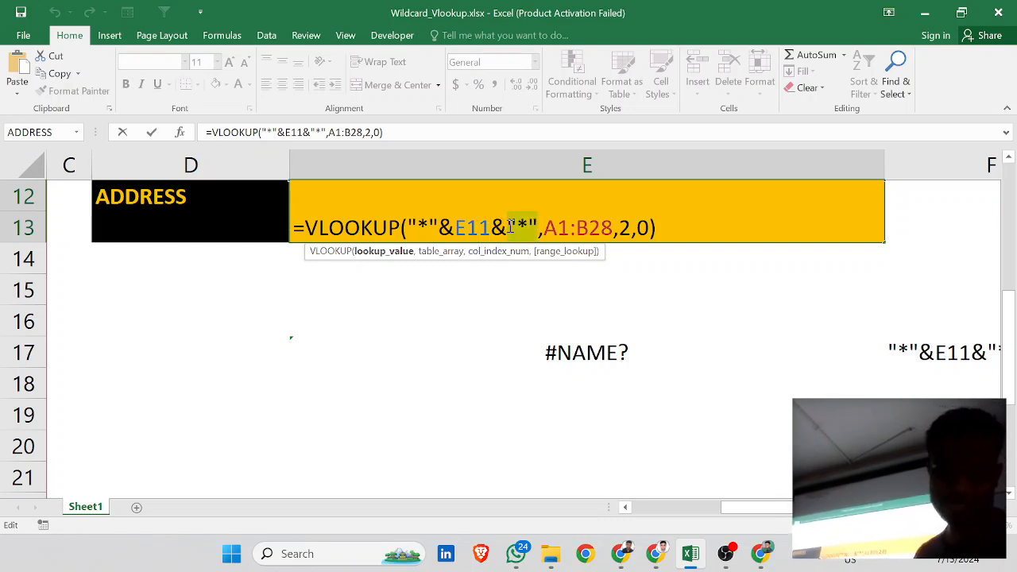
key(BackSpace)
key(Return)
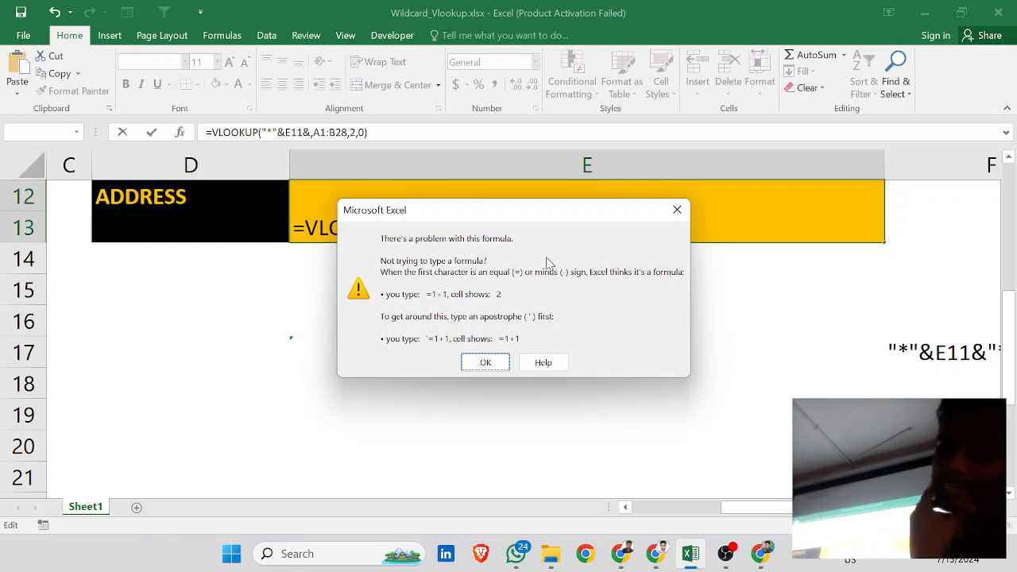
click(676, 209)
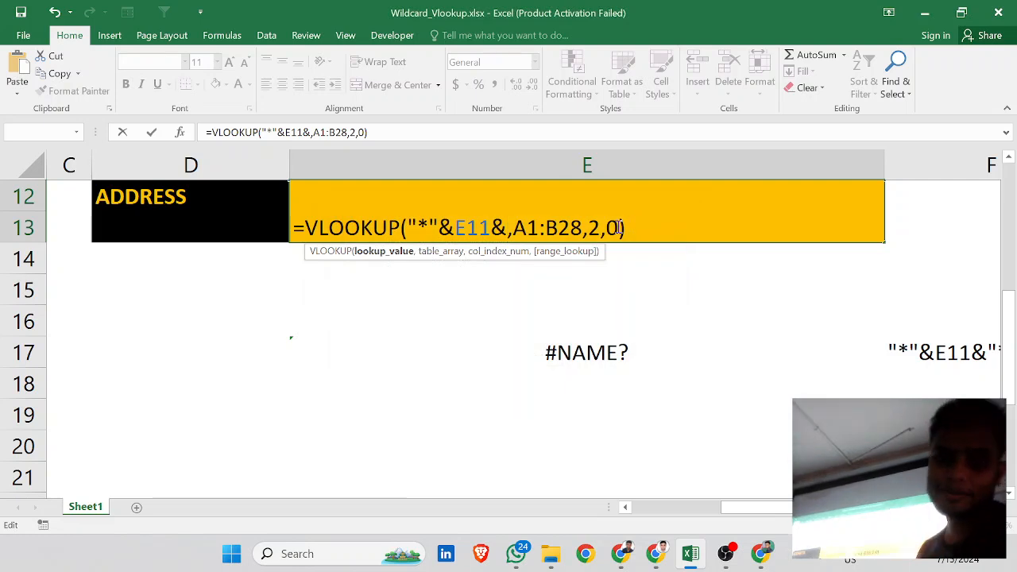
text("*")
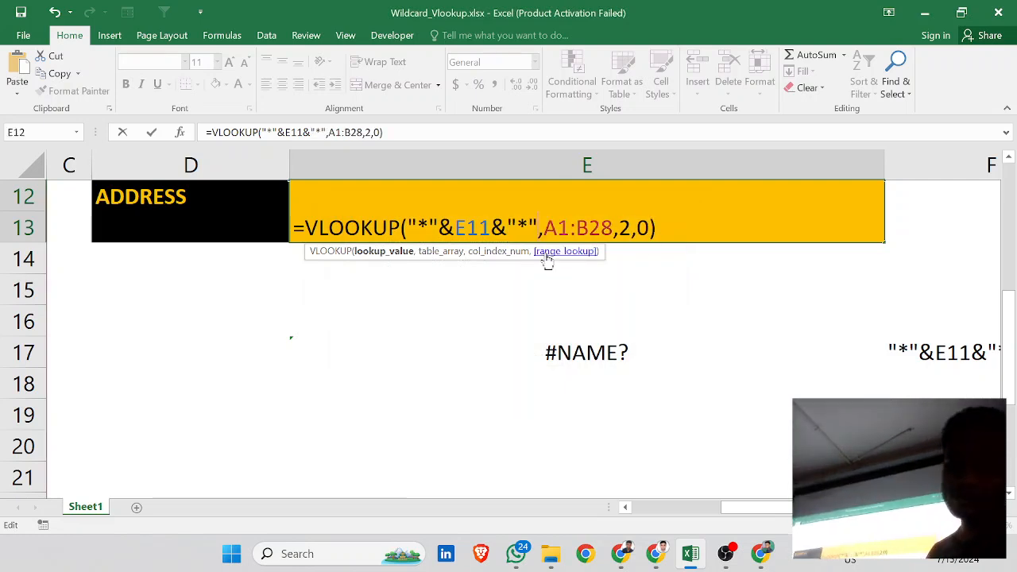
Delete both the closing and opening "*" from the lookup value in the E12 formula, keeping the ampersands.
key(BackSpace)
key(BackSpace)
key(BackSpace)
click(442, 227)
key(BackSpace)
key(BackSpace)
key(BackSpace)
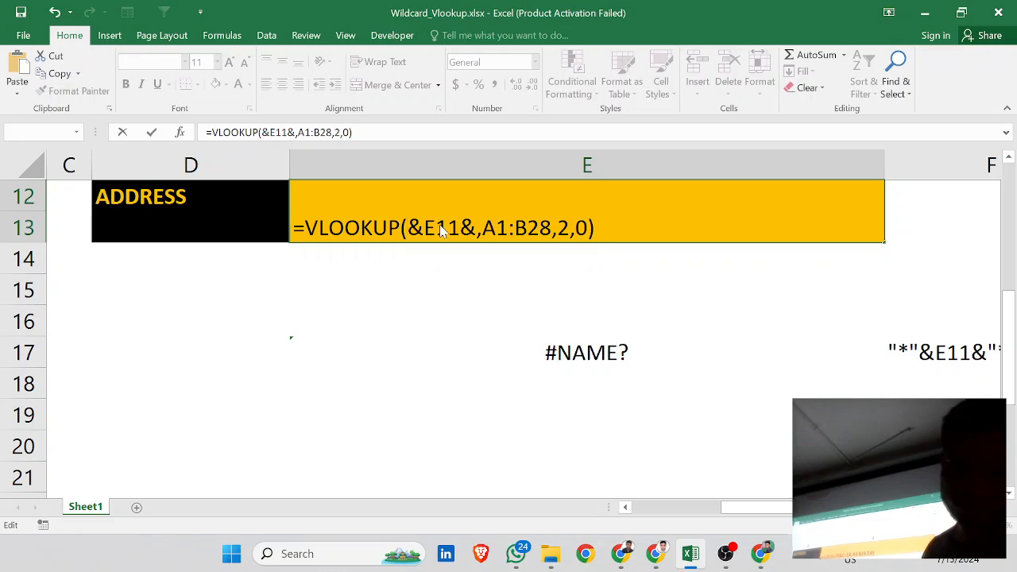
Remove both ampersands around E11 and enter the E12 formula as =VLOOKUP(E11,A1:B28,2,0).
key(Return)
click(483, 358)
click(423, 228)
key(BackSpace)
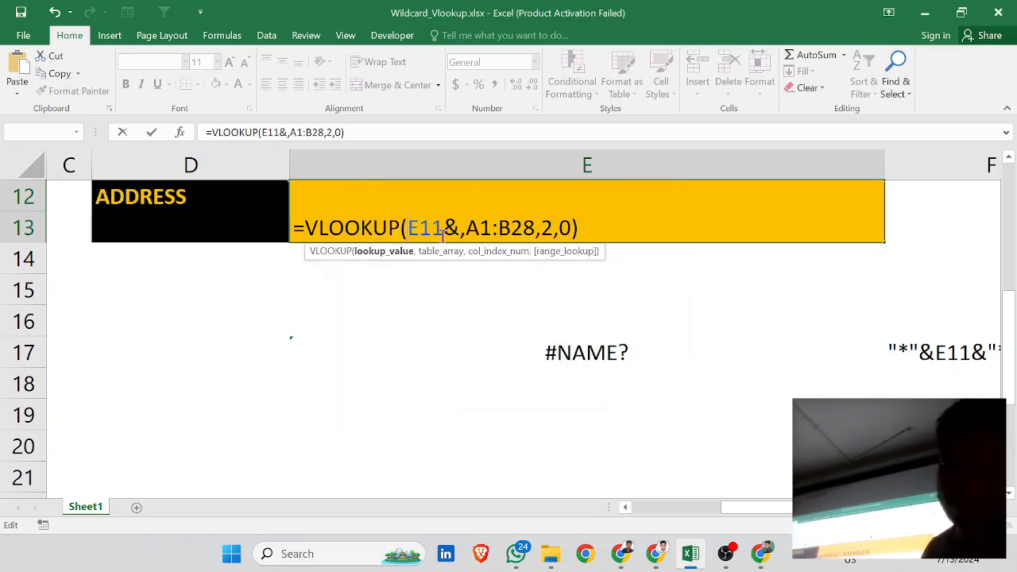
click(456, 229)
key(BackSpace)
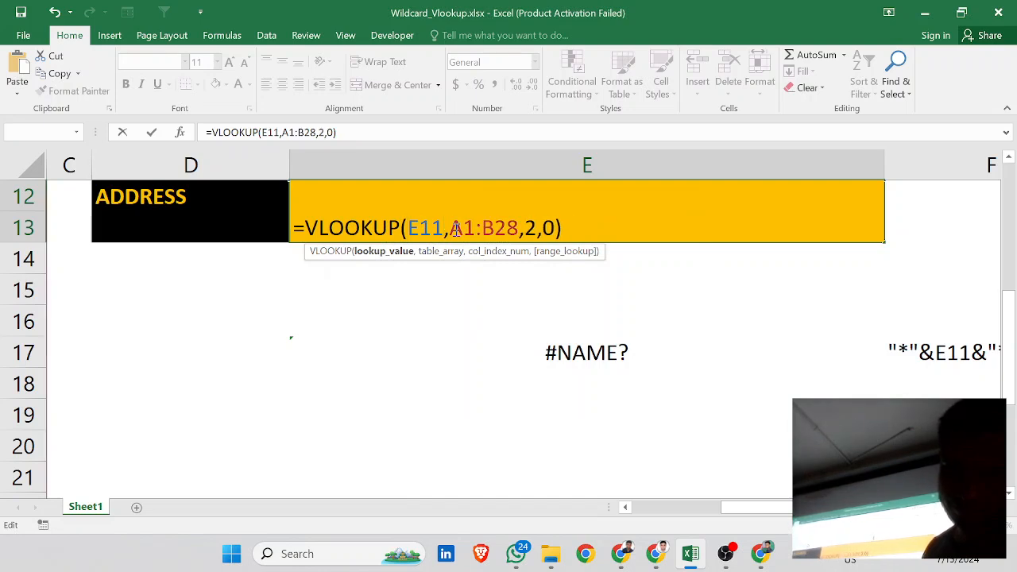
key(Return)
Copy the full company name from E6 into E11 to test the exact-match VLOOKUP.
scroll(453, 229, up, 1)
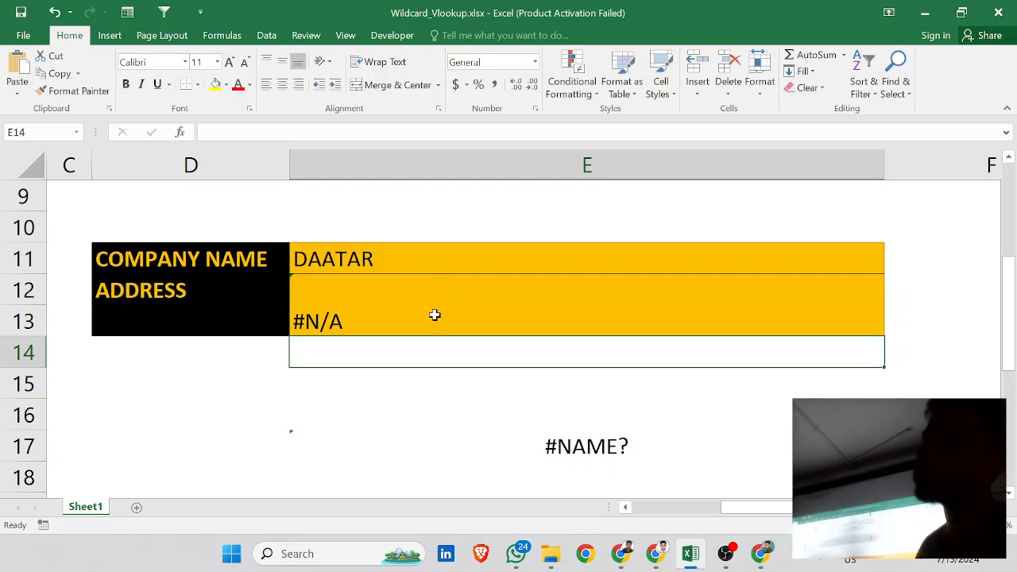
scroll(434, 314, up, 3)
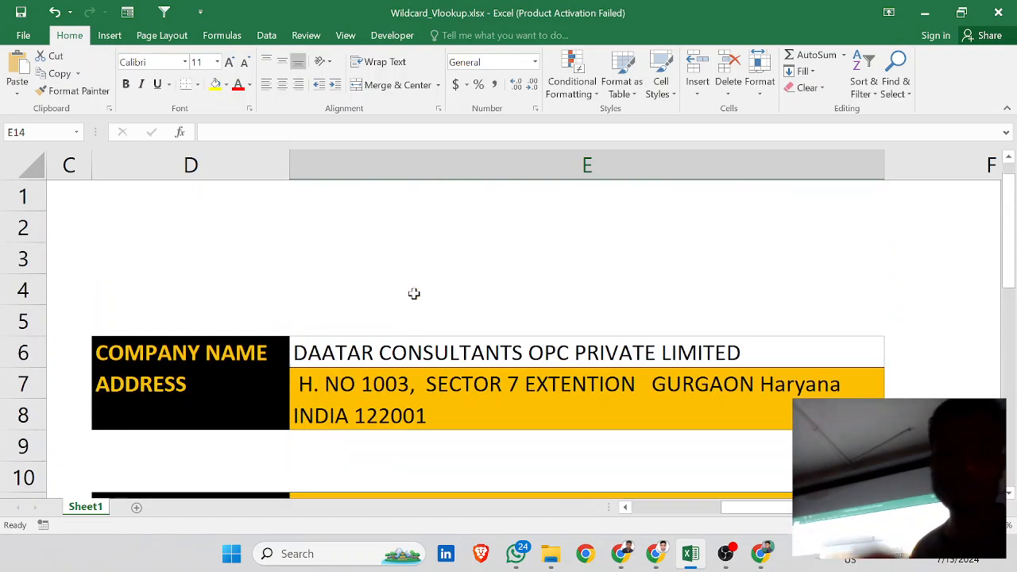
scroll(429, 349, down, 2)
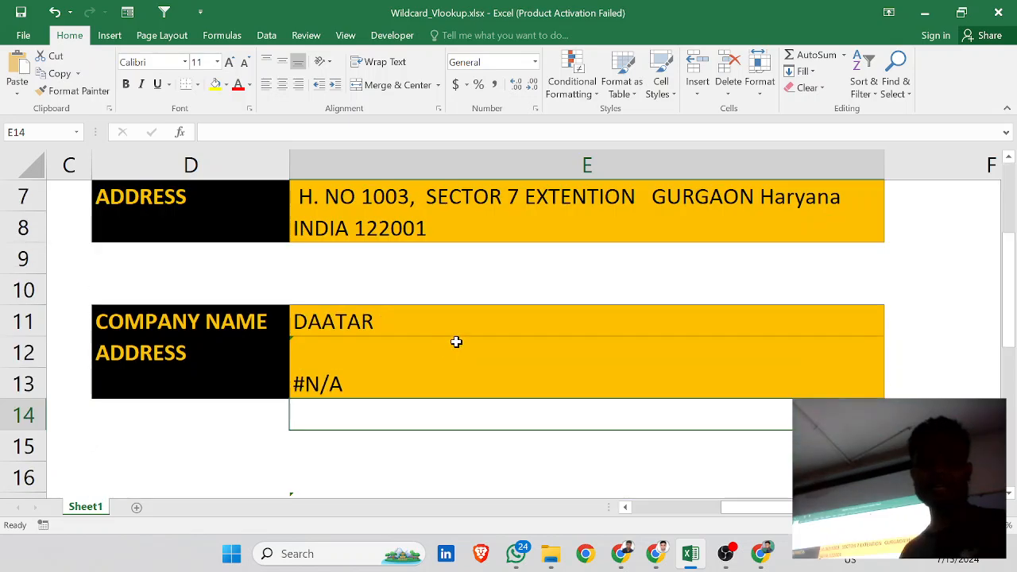
click(412, 327)
scroll(477, 373, up, 1)
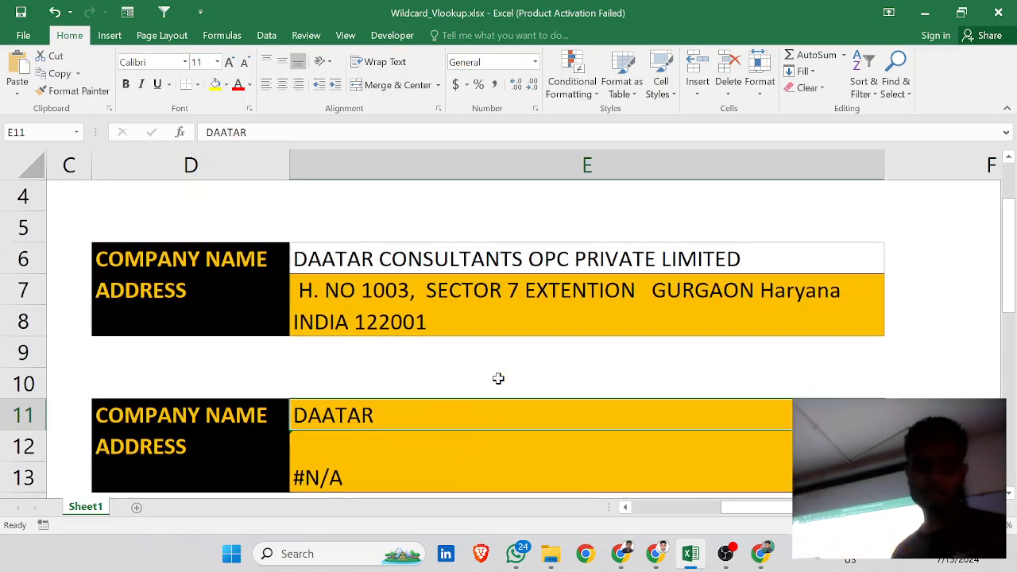
click(497, 269)
key(ctrl+c)
click(477, 421)
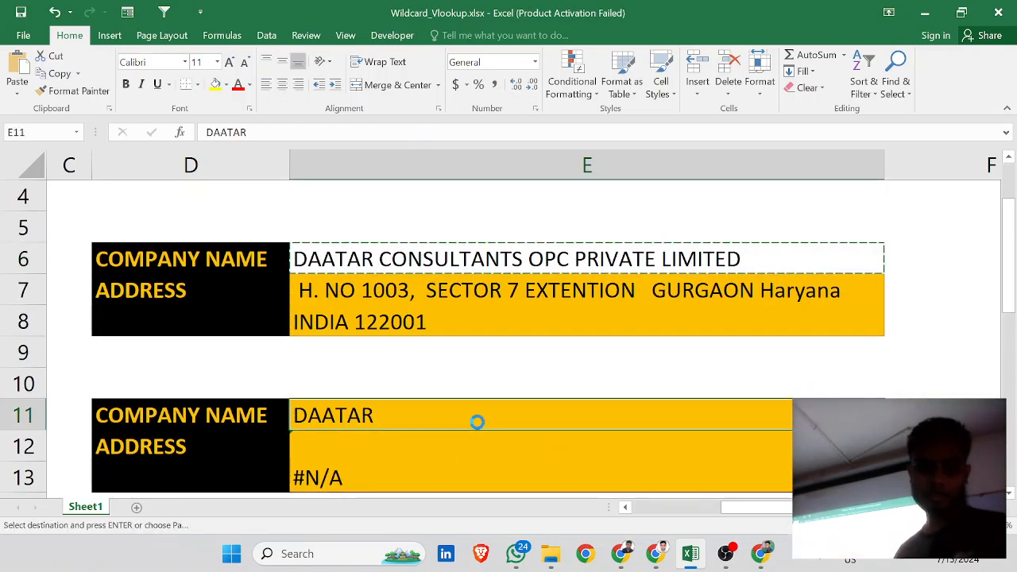
key(ctrl+v)
scroll(517, 409, down, 1)
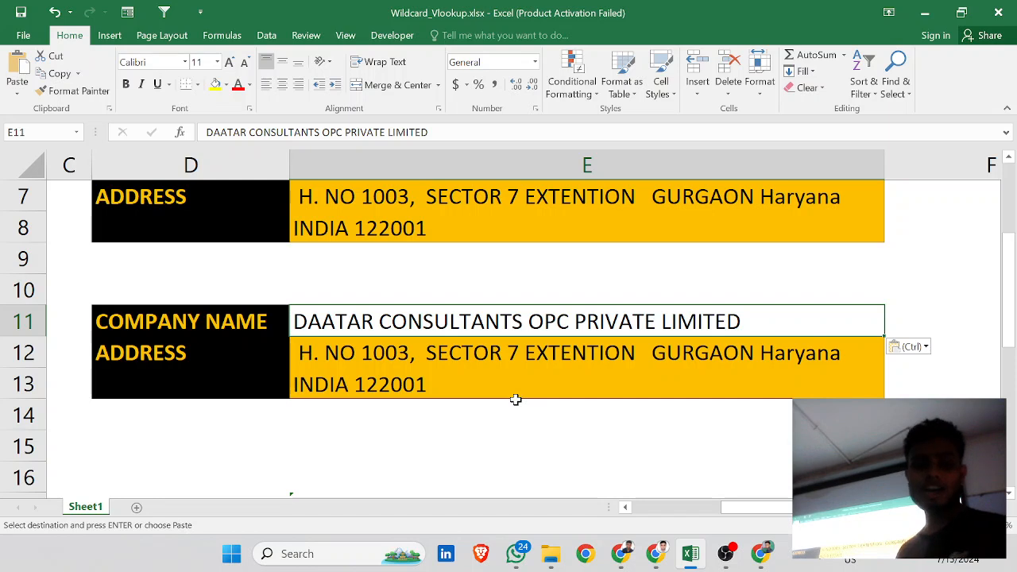
Undo the pasted company name in E11 and the removal of the wildcards from the E12 formula.
key(ctrl+z)
click(481, 373)
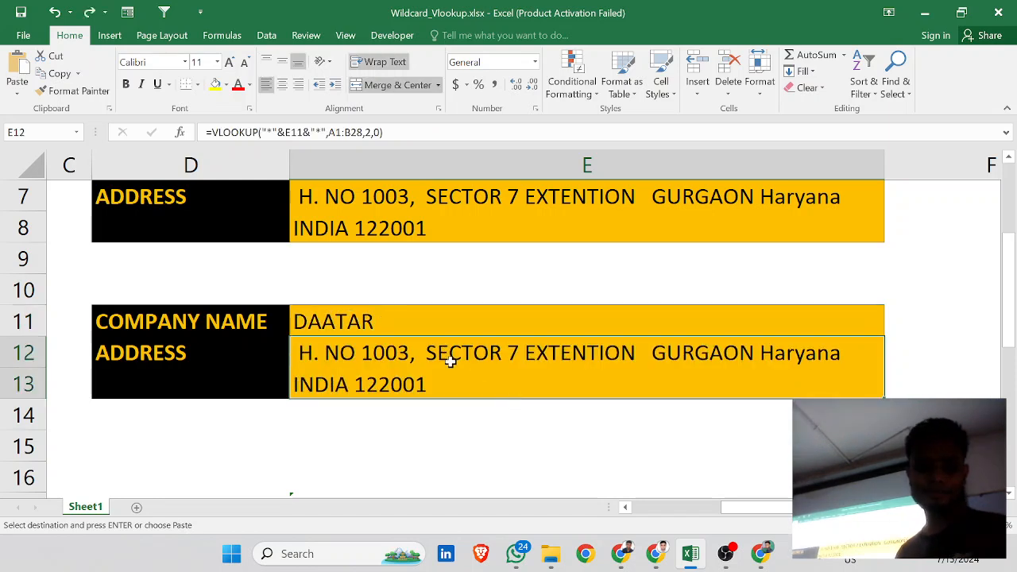
Open the E12 formula, highlight its E11 reference to point it out, and leave the formula as =VLOOKUP("*"&E11&"*",A1:B28,2,0).
double_click(450, 358)
click(481, 405)
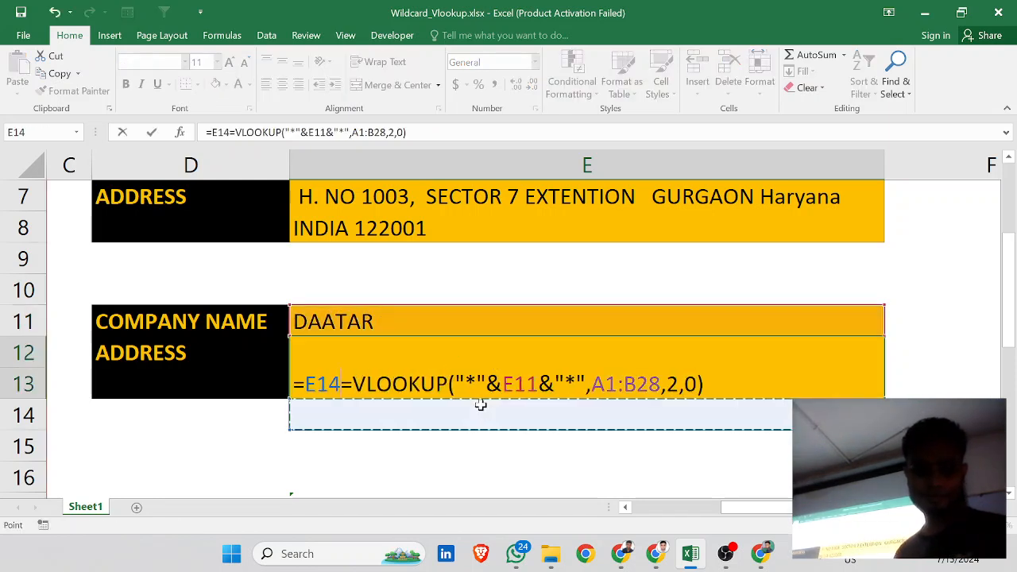
key(ctrl+z)
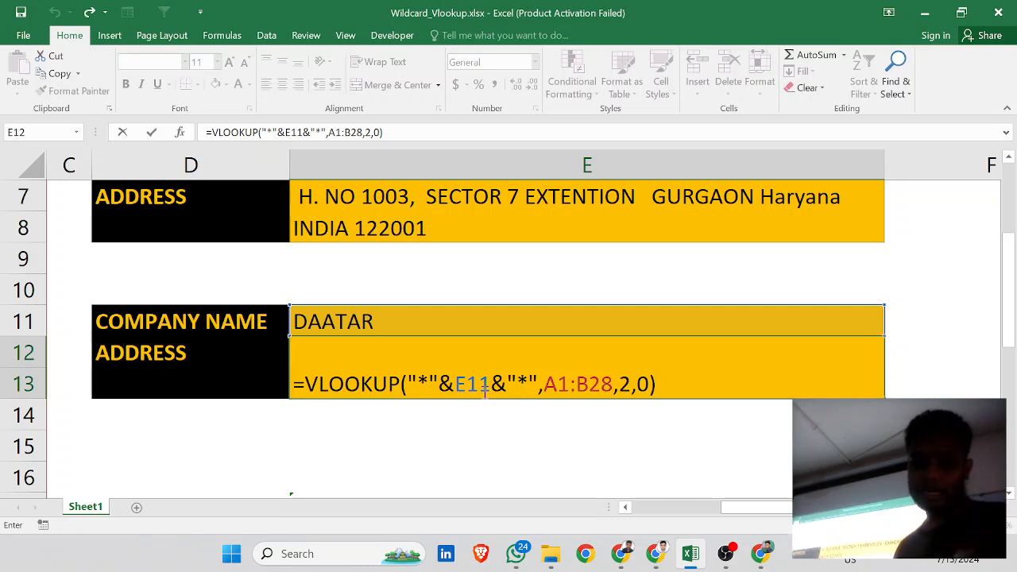
drag(486, 384, 468, 383)
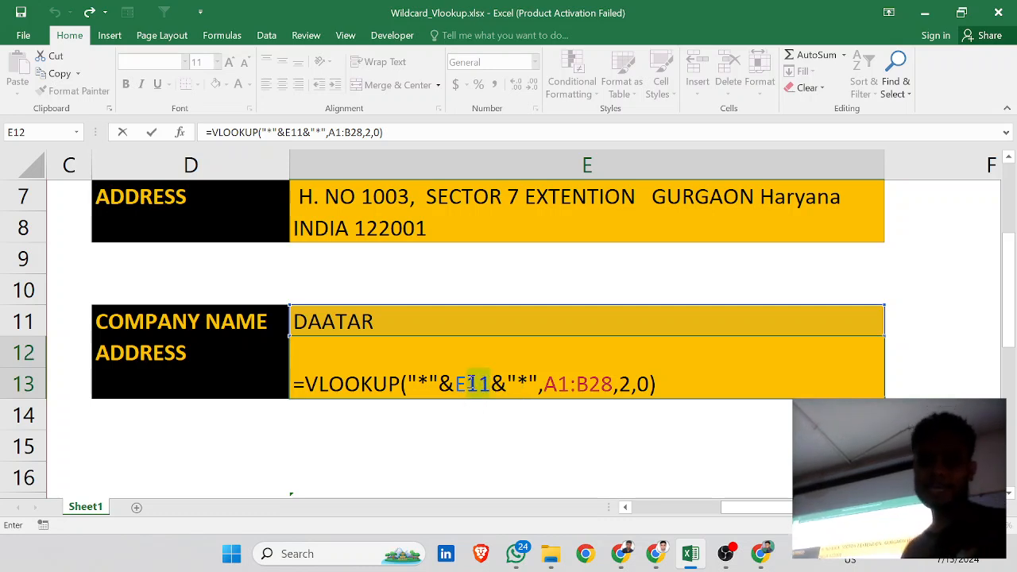
click(470, 384)
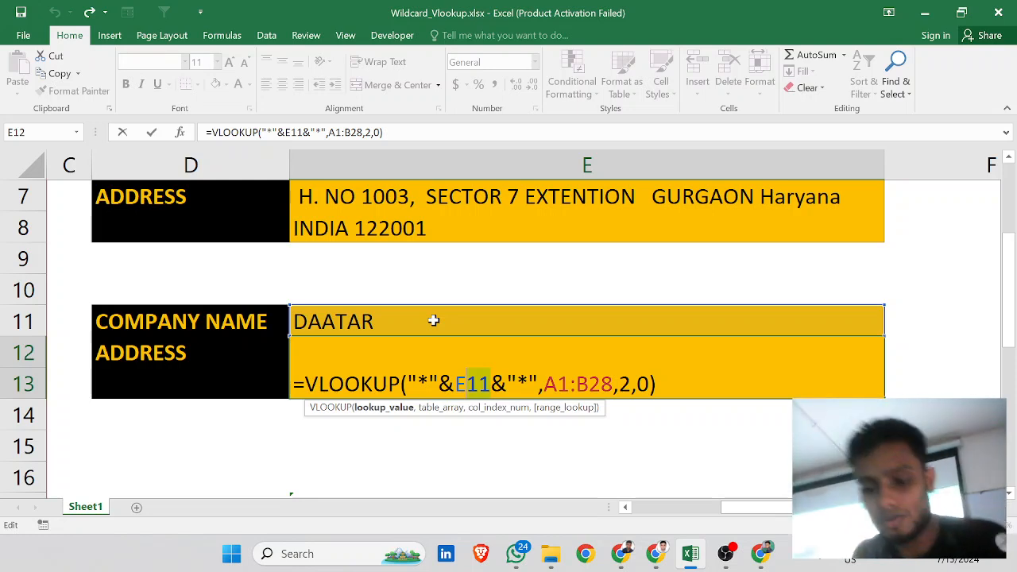
key(Return)
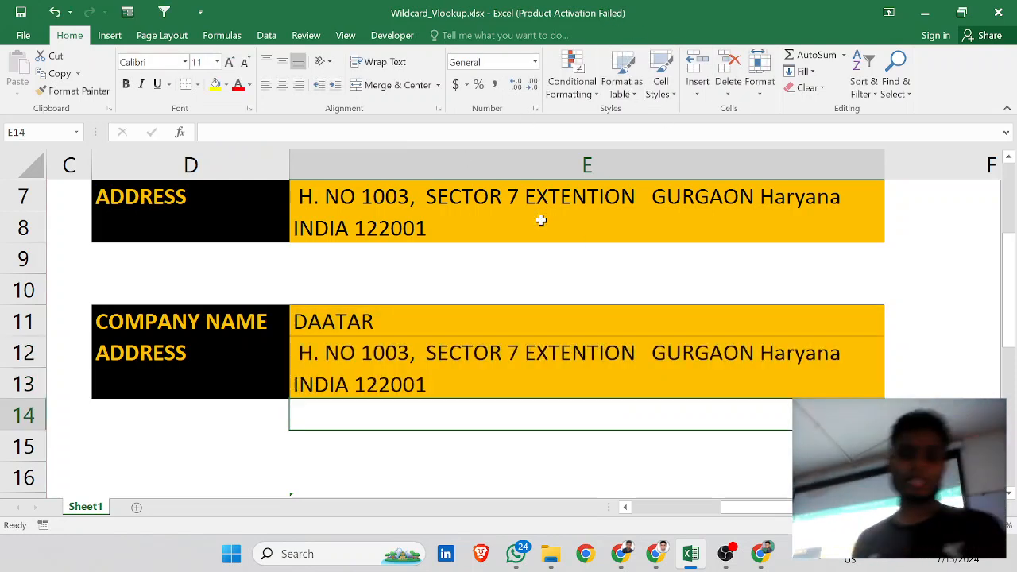